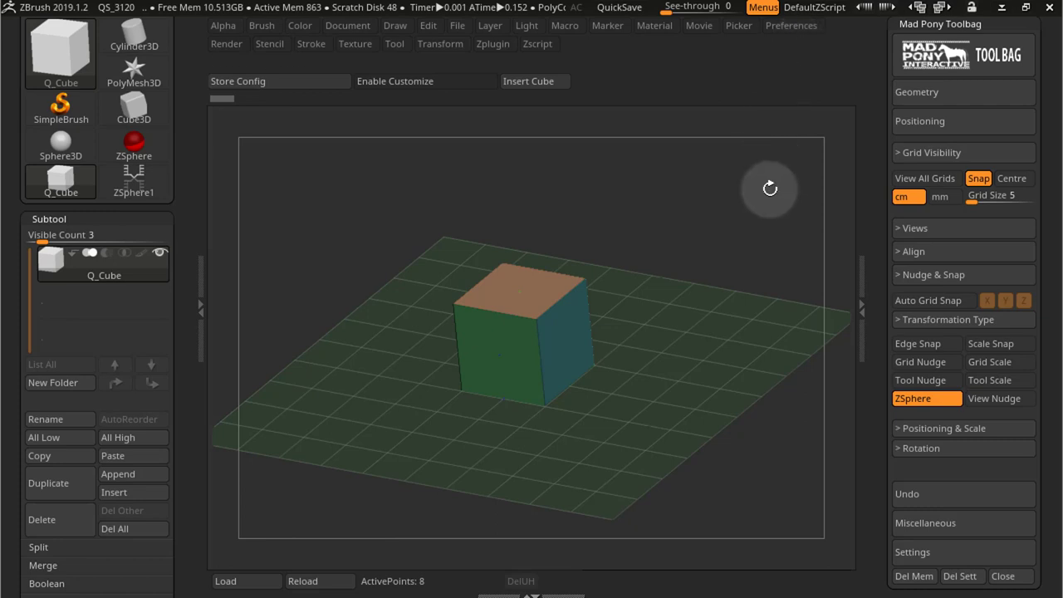
View the cube from directly above and set the grid size to 16.
left_click(797, 25)
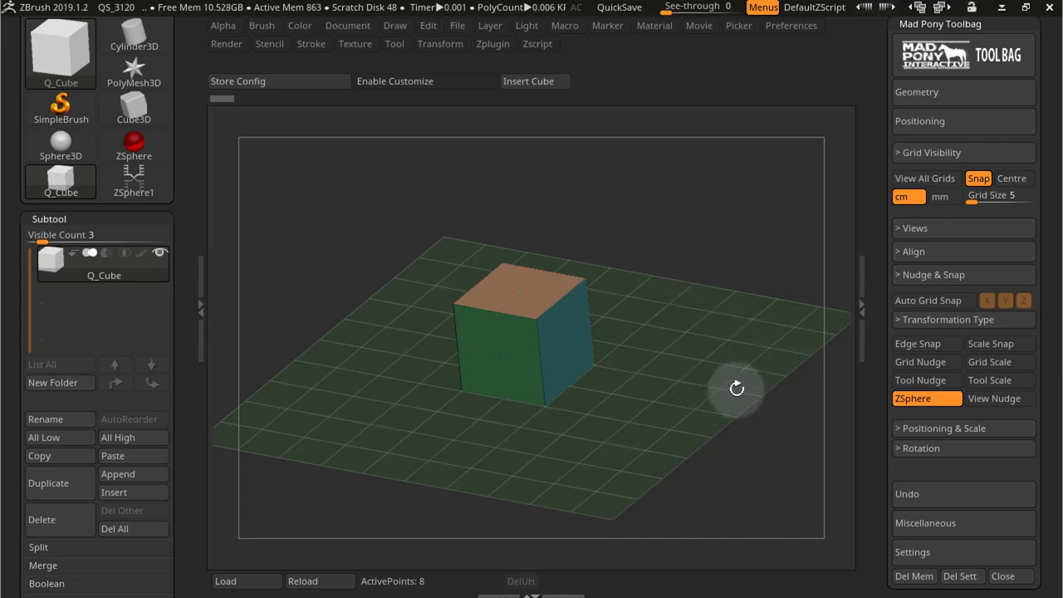
left_click_drag(676, 328, 688, 451)
left_click_drag(620, 285, 586, 277)
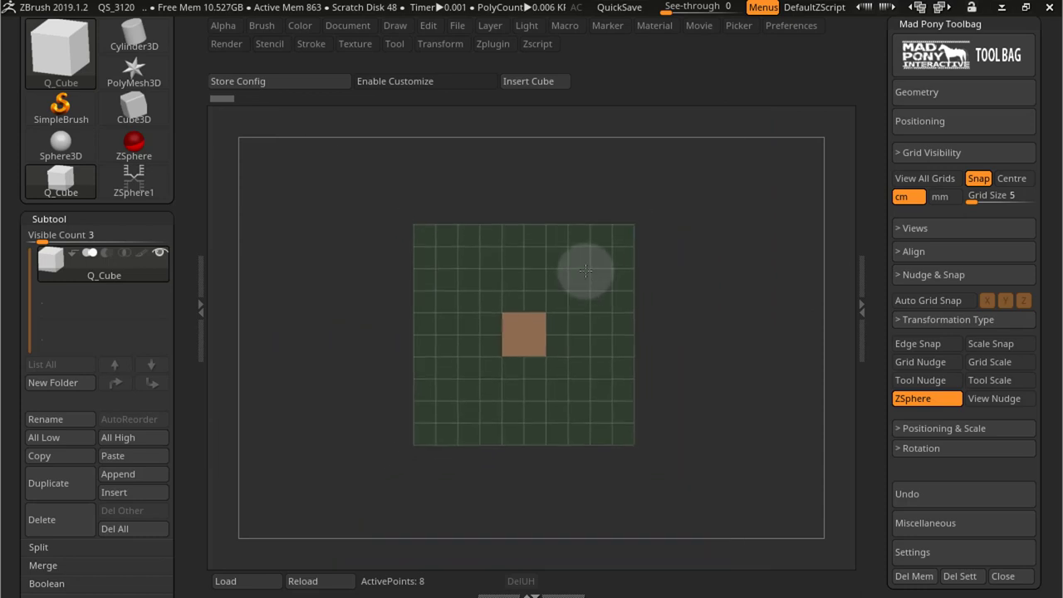
left_click_drag(612, 344, 620, 349, "alt")
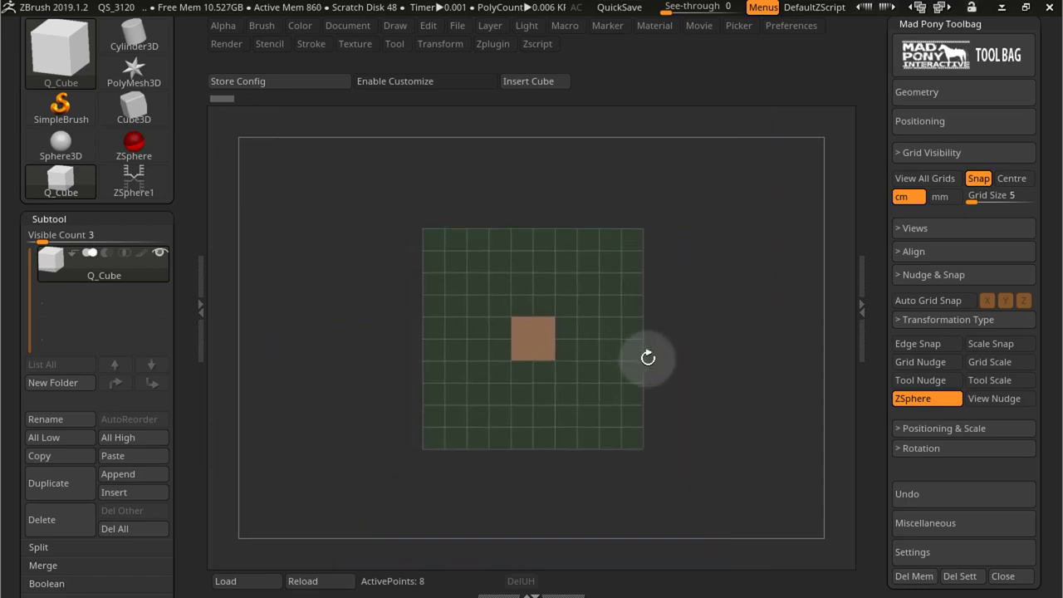
left_click(1016, 210)
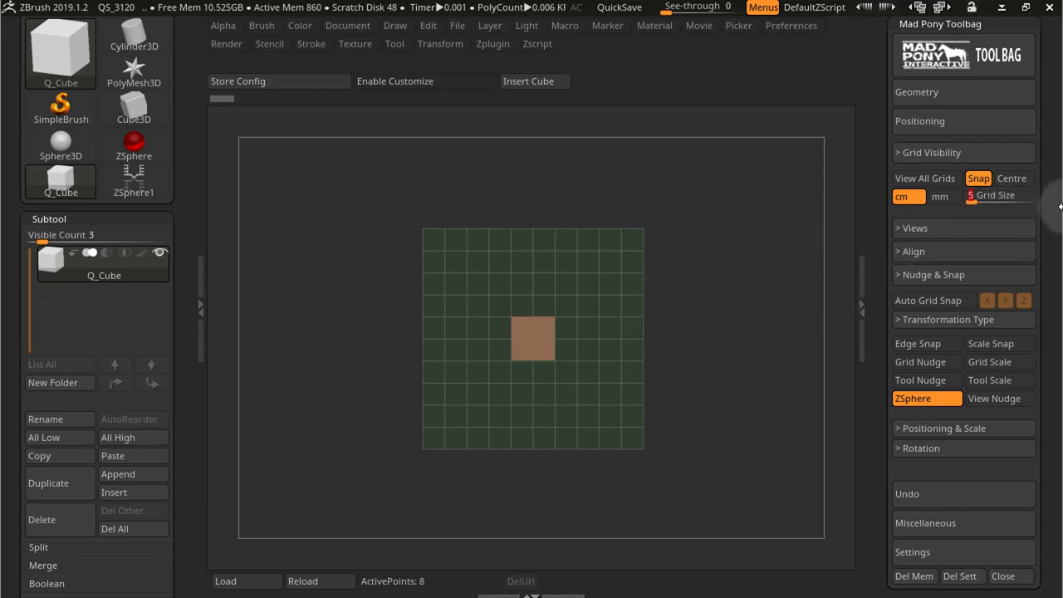
type("16")
key("Return")
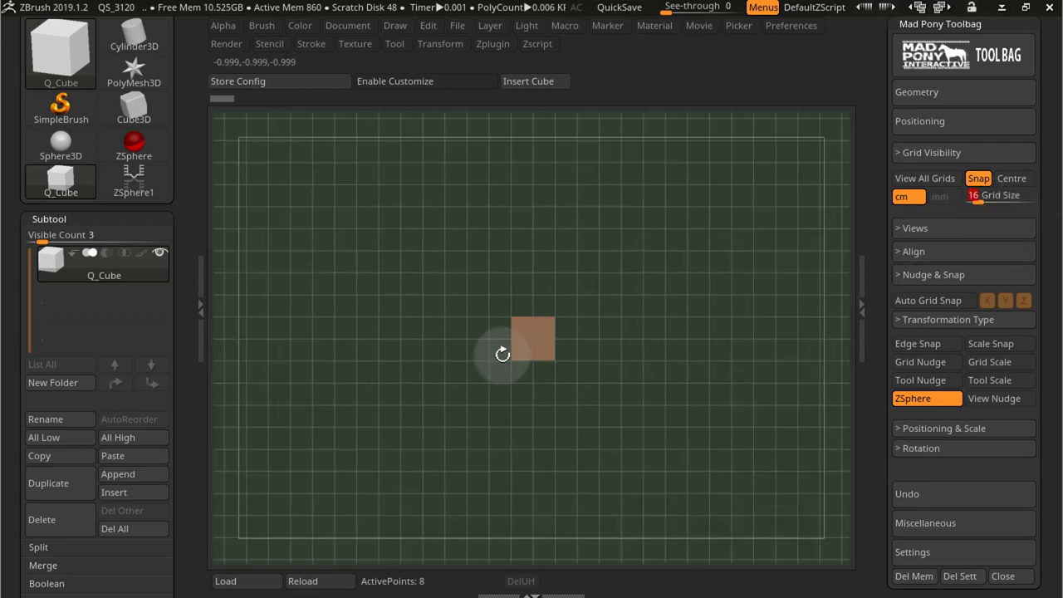
Set the grid size to 10 and split the grid into millimetre units.
right_click_drag(564, 307, 544, 300, "alt")
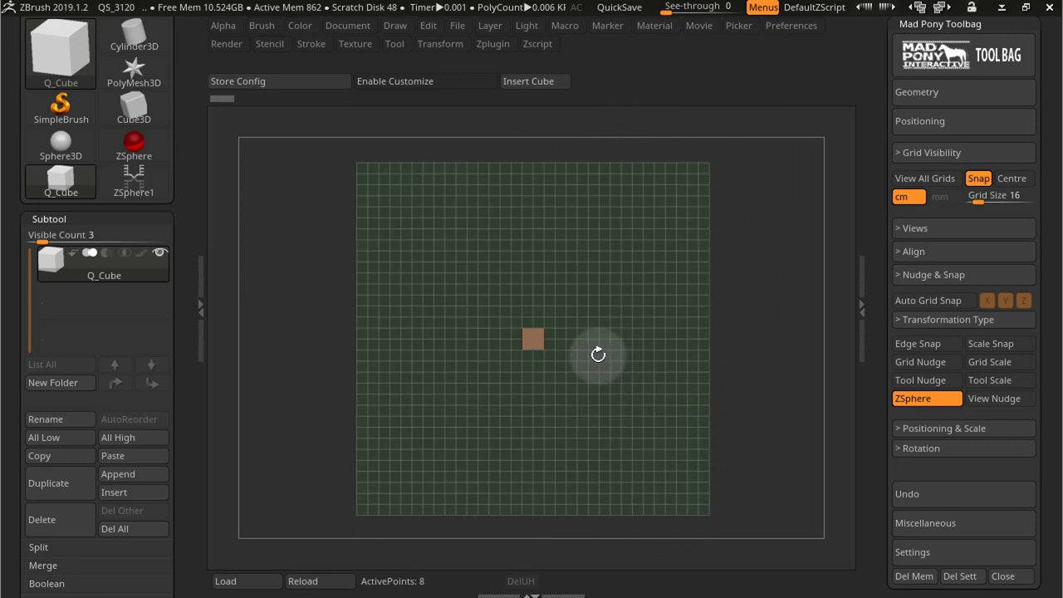
mouse_move(598, 354)
left_mouse_down("alt")
mouse_move(609, 358)
mouse_move(597, 354)
left_mouse_up("alt")
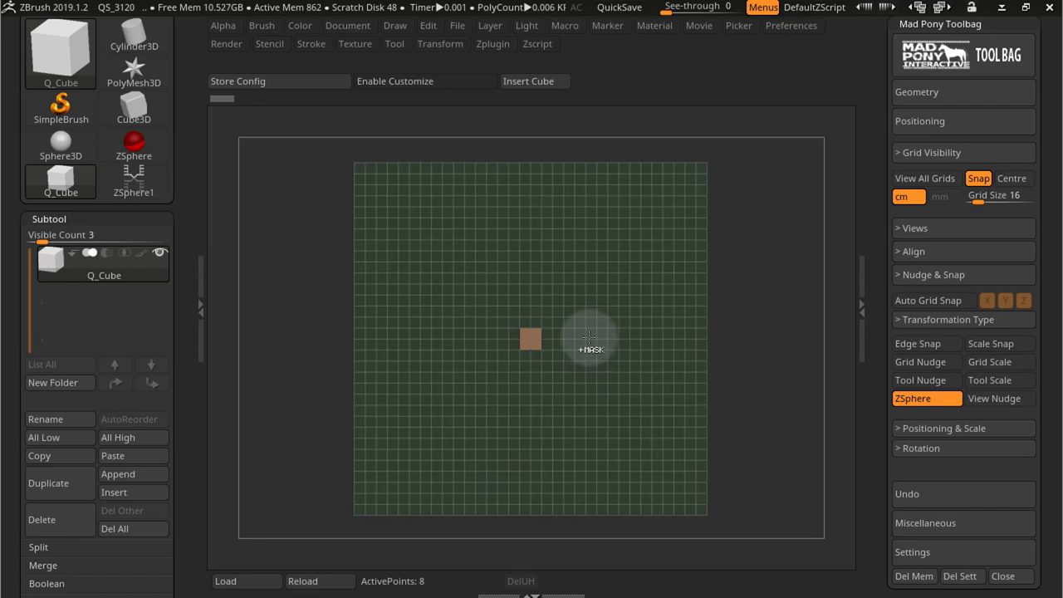
right_click_drag(589, 336, 859, 413, "ctrl")
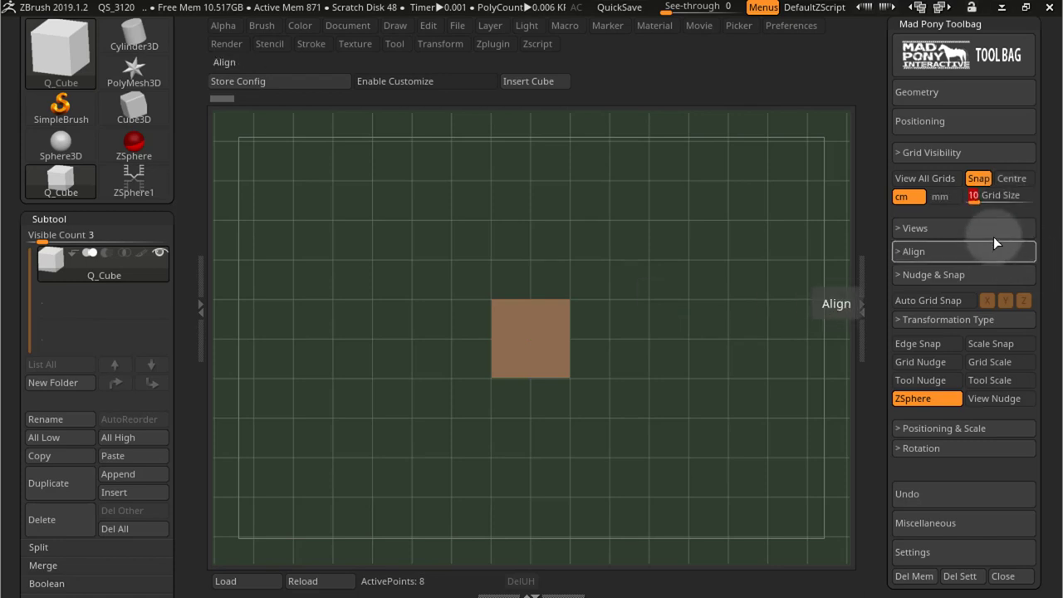
left_click(939, 197)
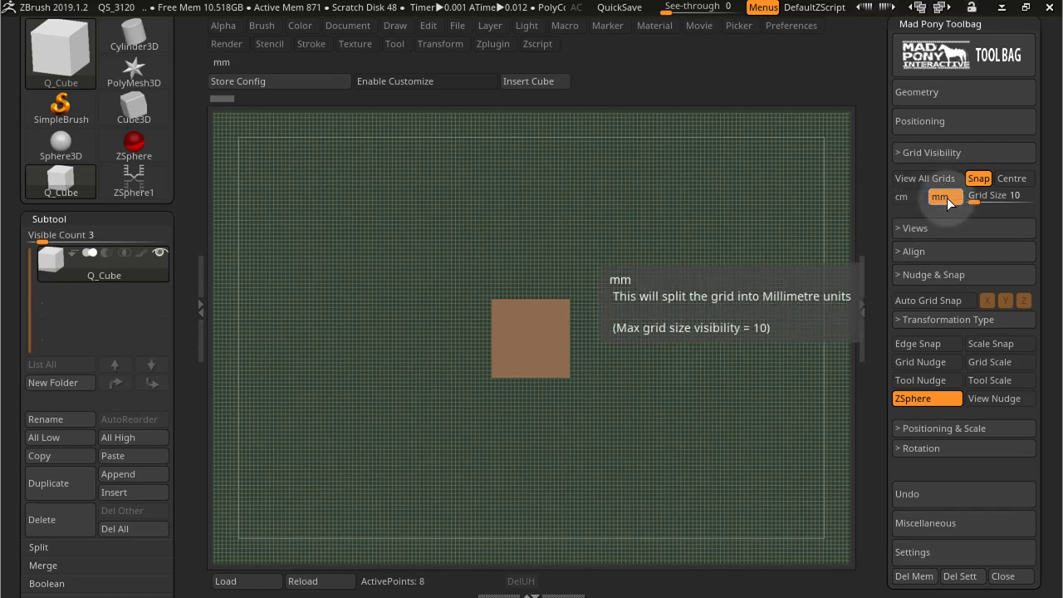
left_click_drag(661, 331, 543, 313, "alt")
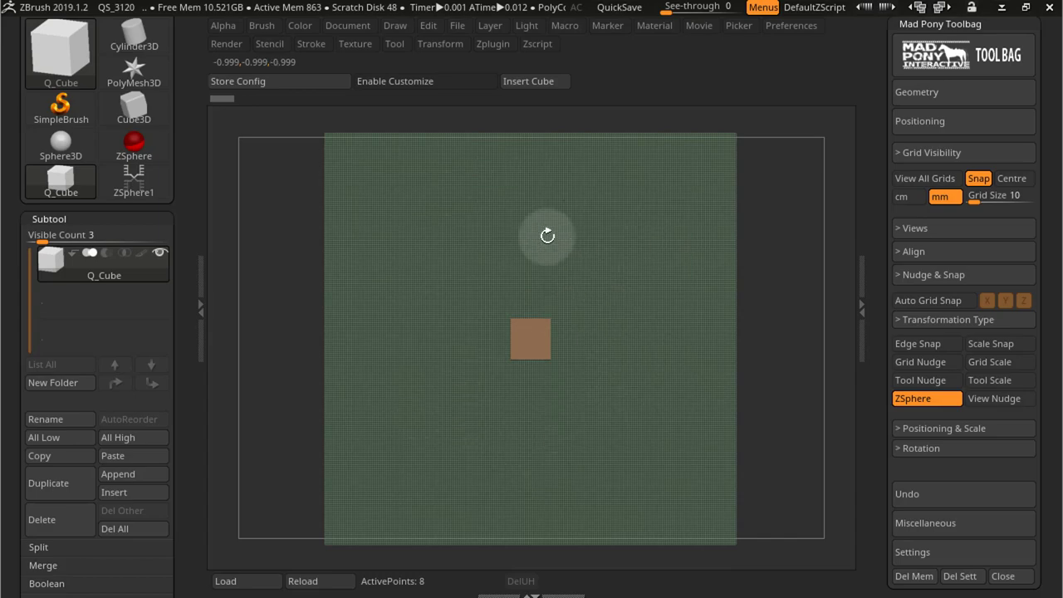
key("f")
left_click_drag(934, 328, 569, 249, "alt")
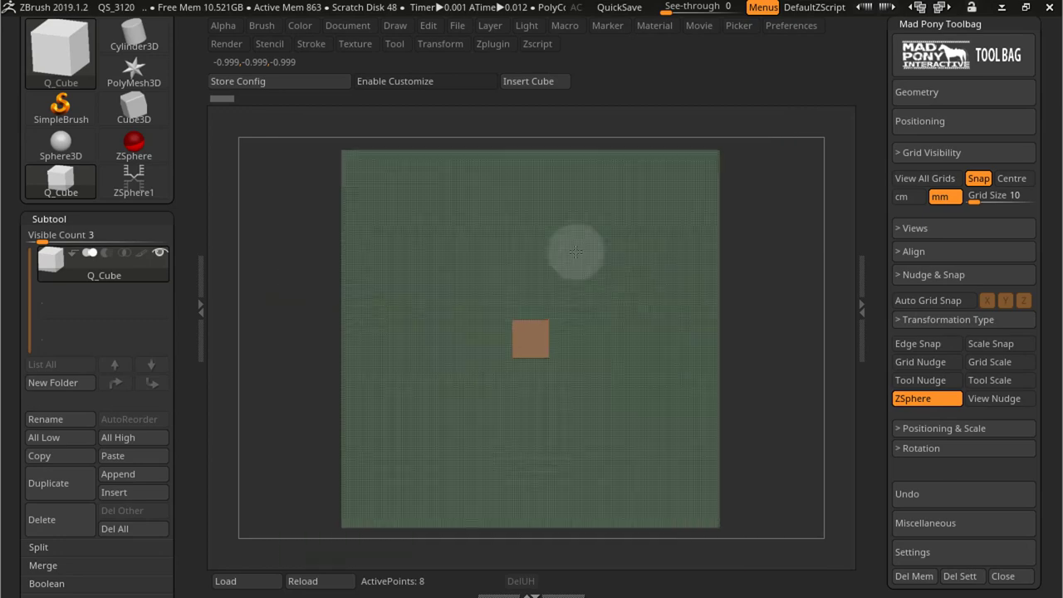
Set the view zoom to 100% and try an upward nudge from the Positioning & Scale options.
left_click(914, 228)
left_click(1039, 239)
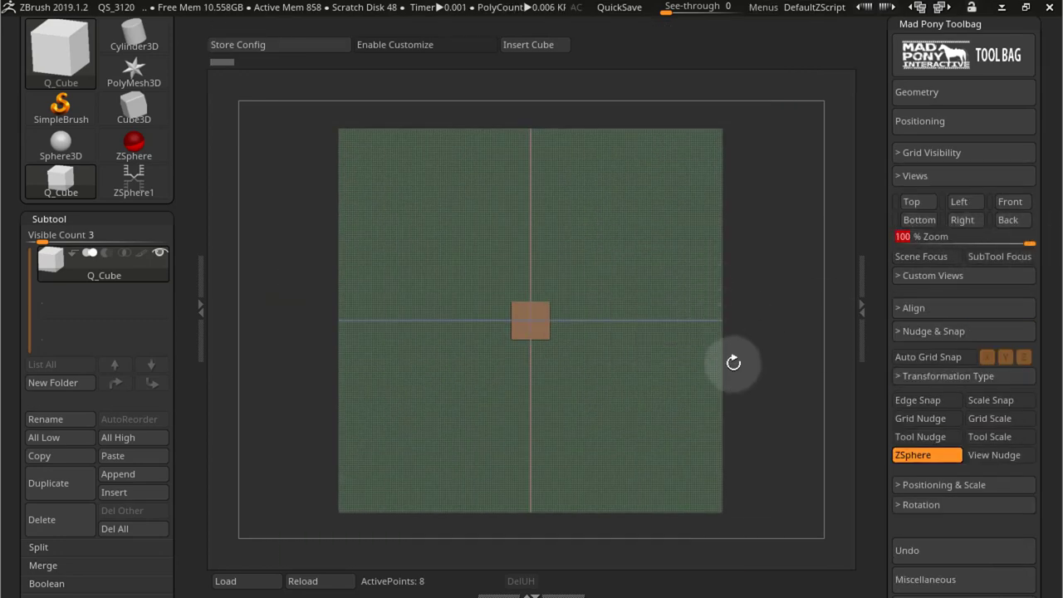
left_click(980, 484)
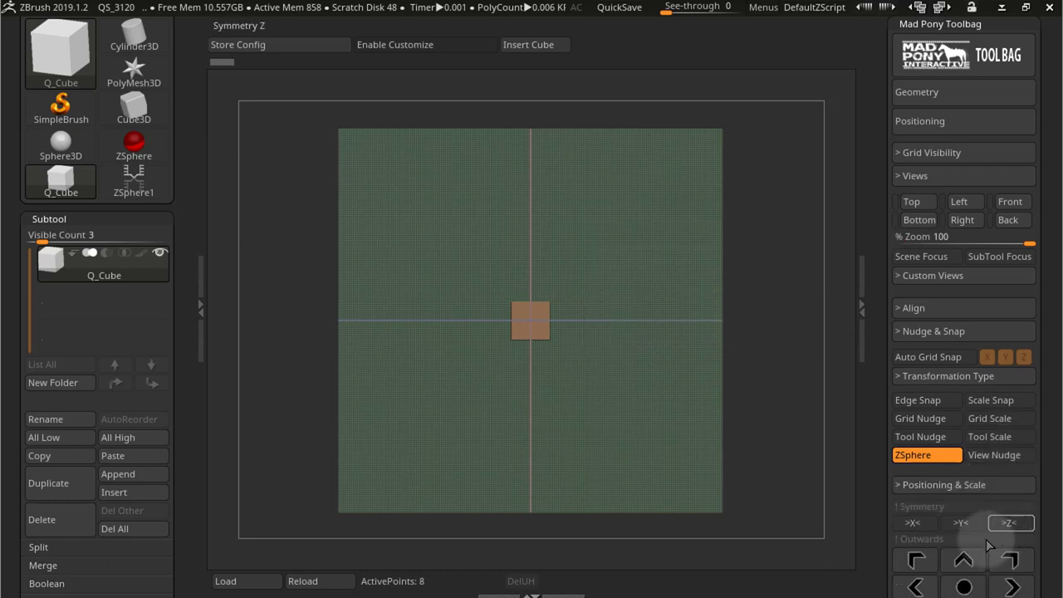
left_click(964, 561)
left_click(581, 404)
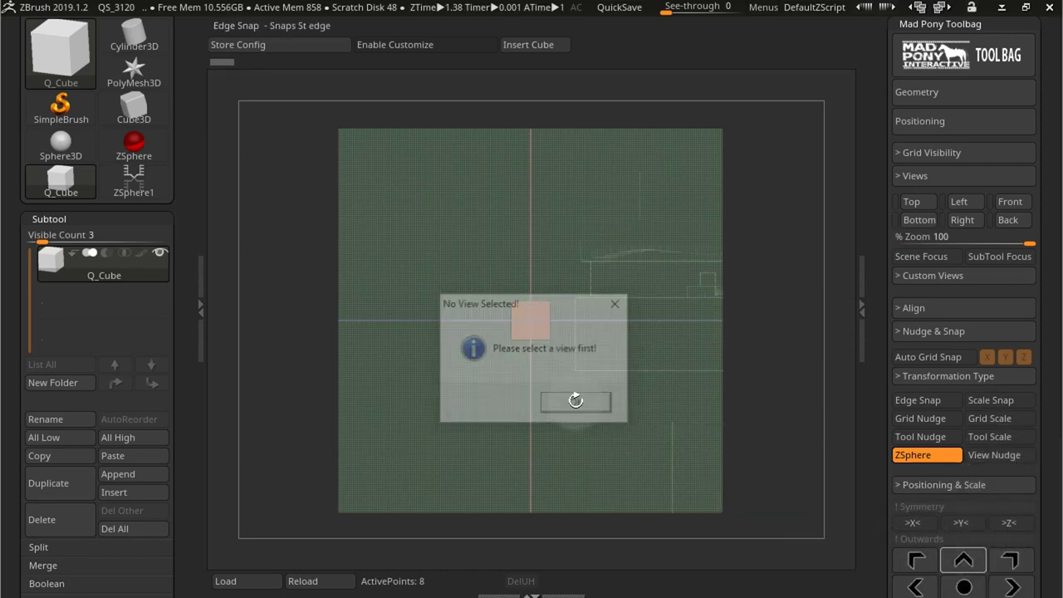
Switch to the front view and frame the cube on the grid.
left_click_drag(755, 346, 756, 322)
left_click(1010, 204)
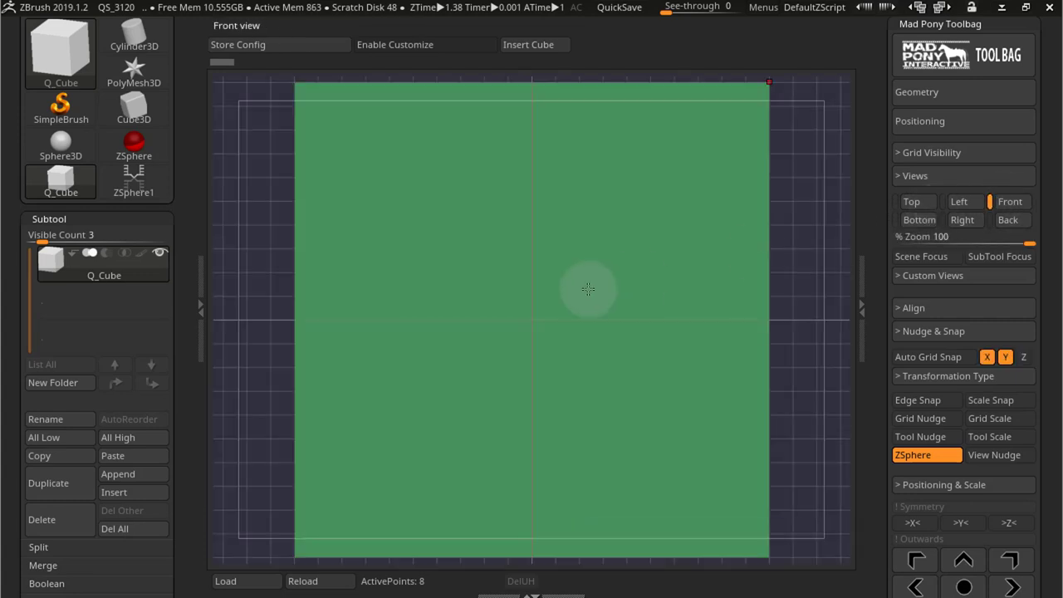
key("f")
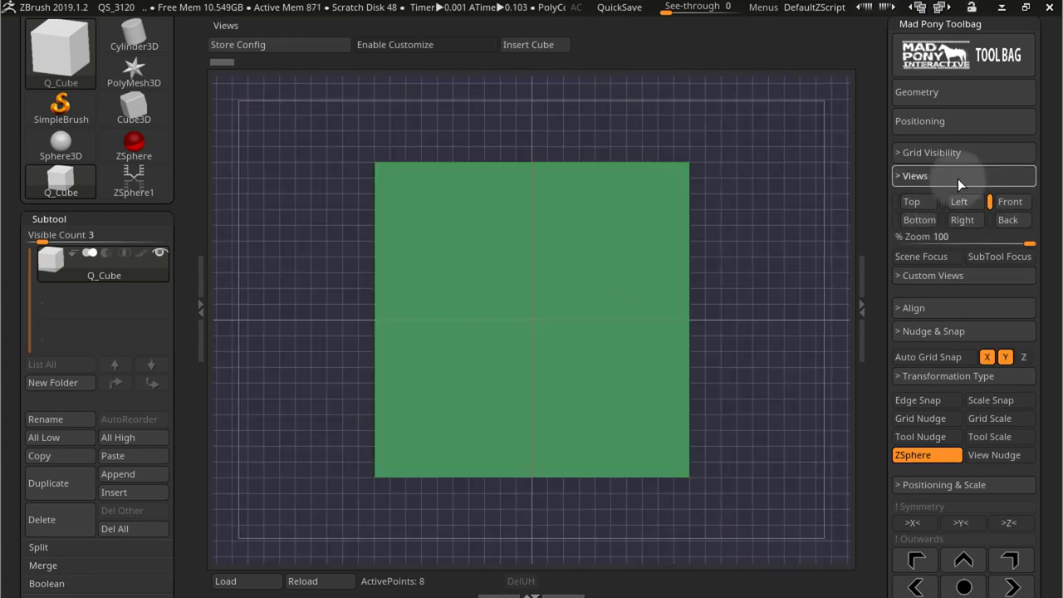
Insert a new ZSphere by starting an outward nudge, and hide the Q_Cube subtool.
left_click(959, 176)
scroll(955, 216, "down", 5)
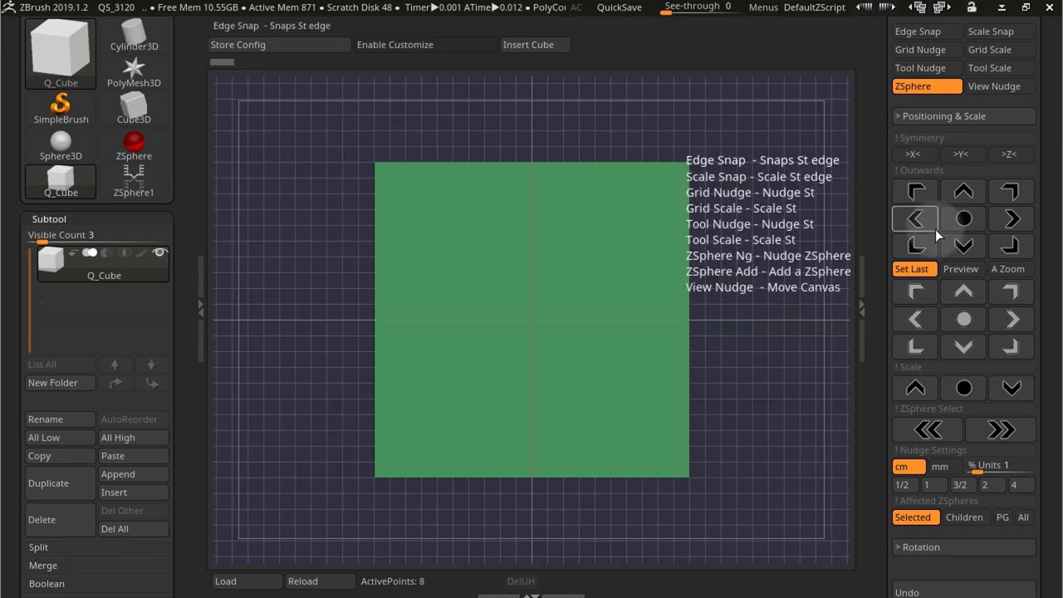
left_click(922, 220)
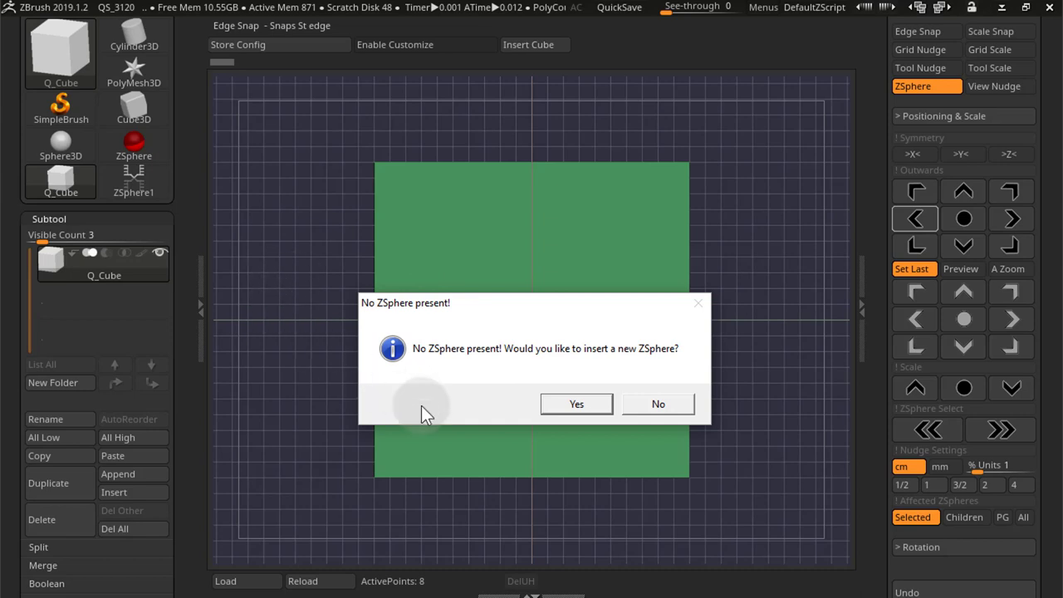
left_click(574, 405)
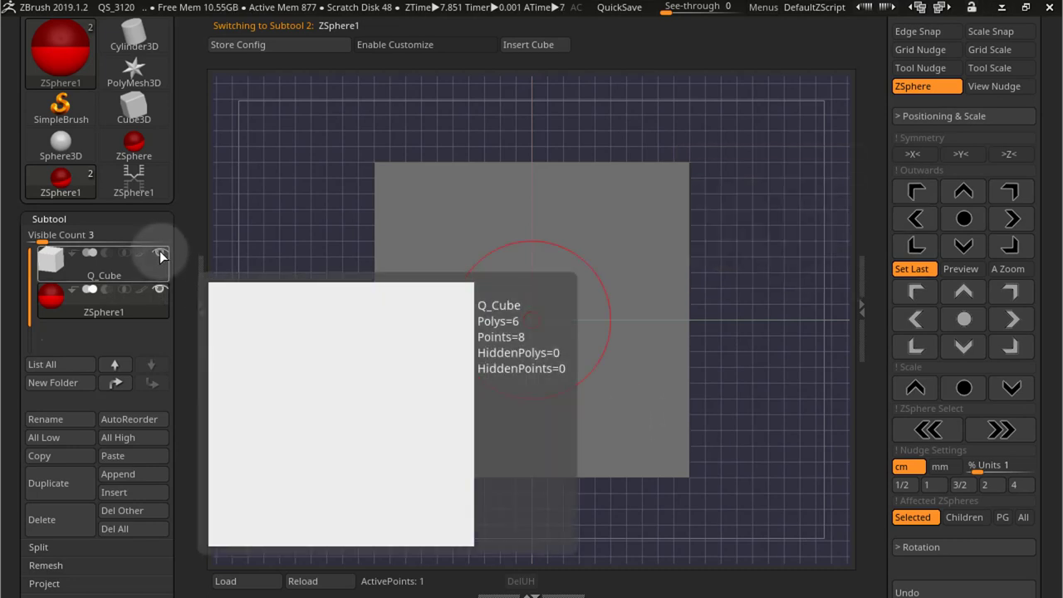
left_click(159, 250)
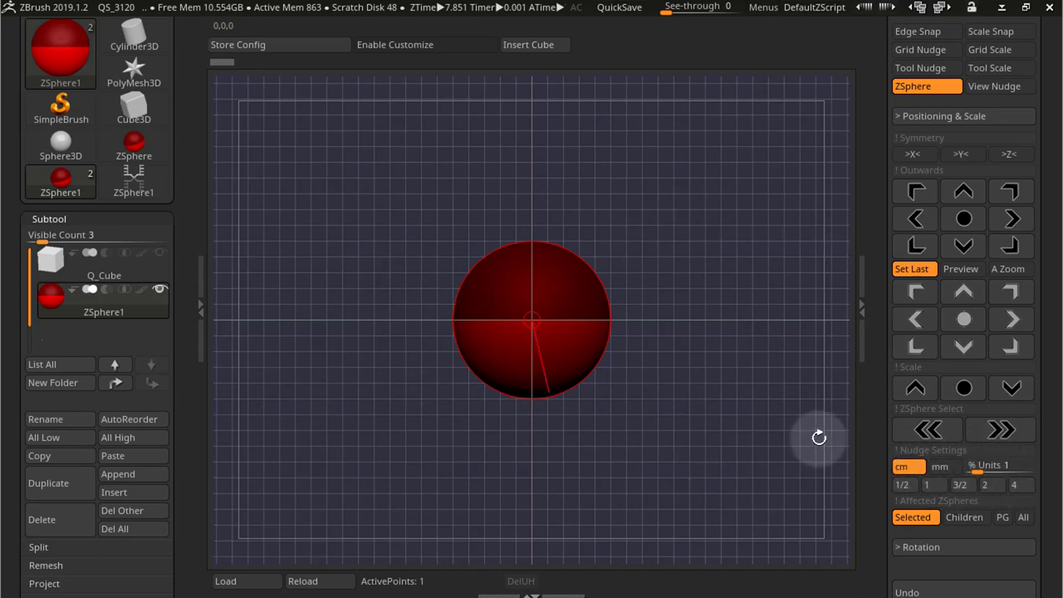
Switch the nudge units to millimetres, and scale the ZSphere up one step and back down.
left_click(947, 468)
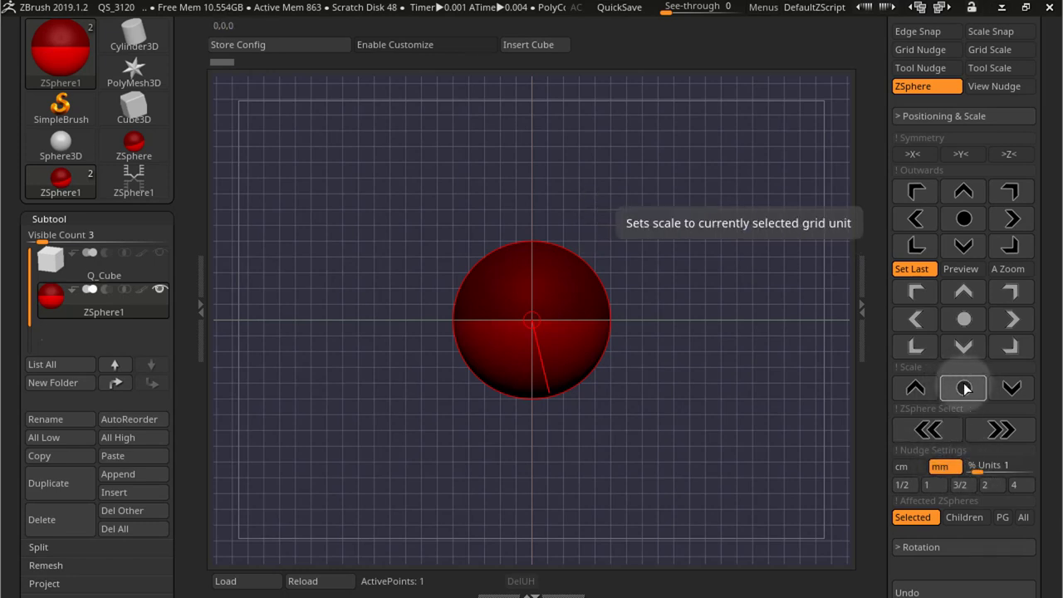
left_click(913, 384)
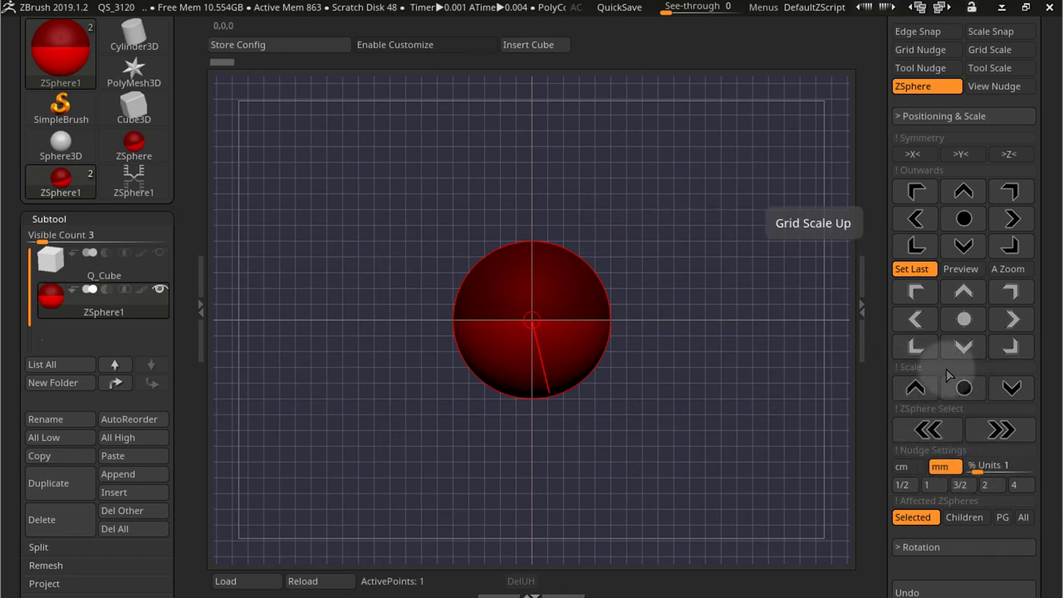
left_click(916, 387)
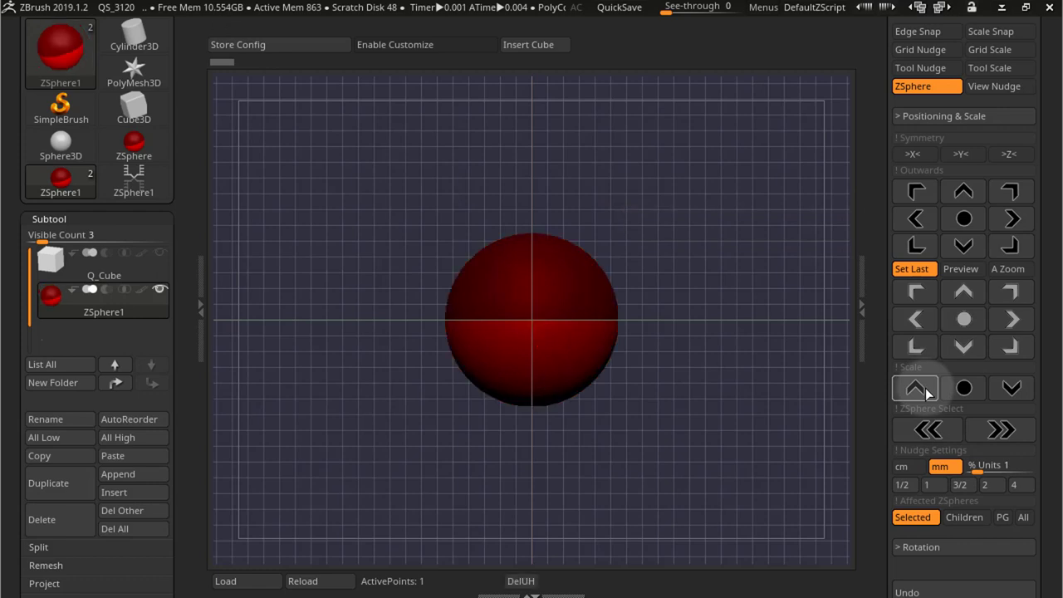
left_click(1012, 397)
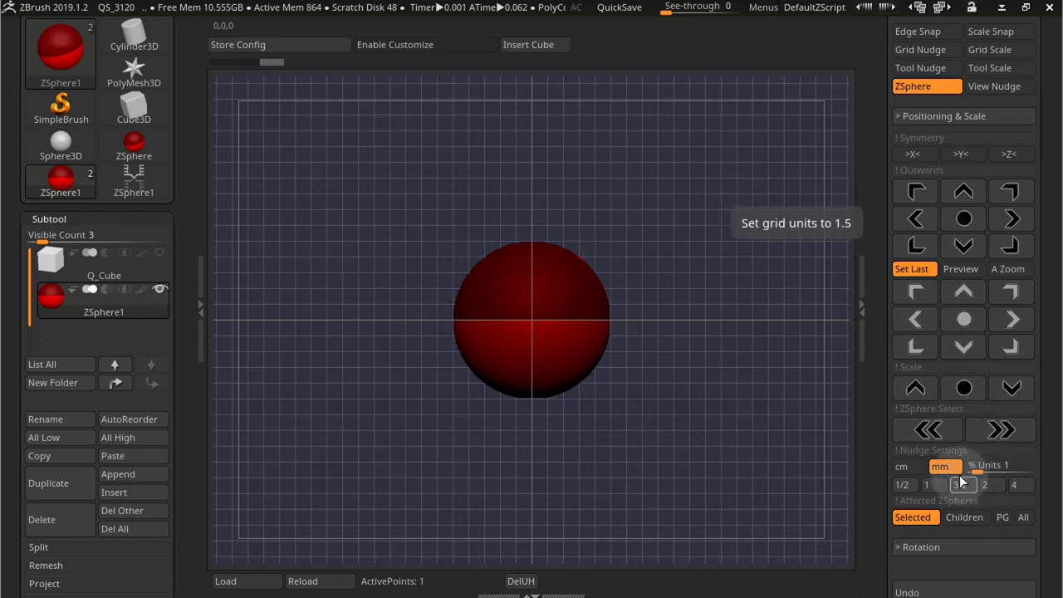
Set the ZSphere's scale to the currently selected grid unit of 1 mm.
left_click(964, 389)
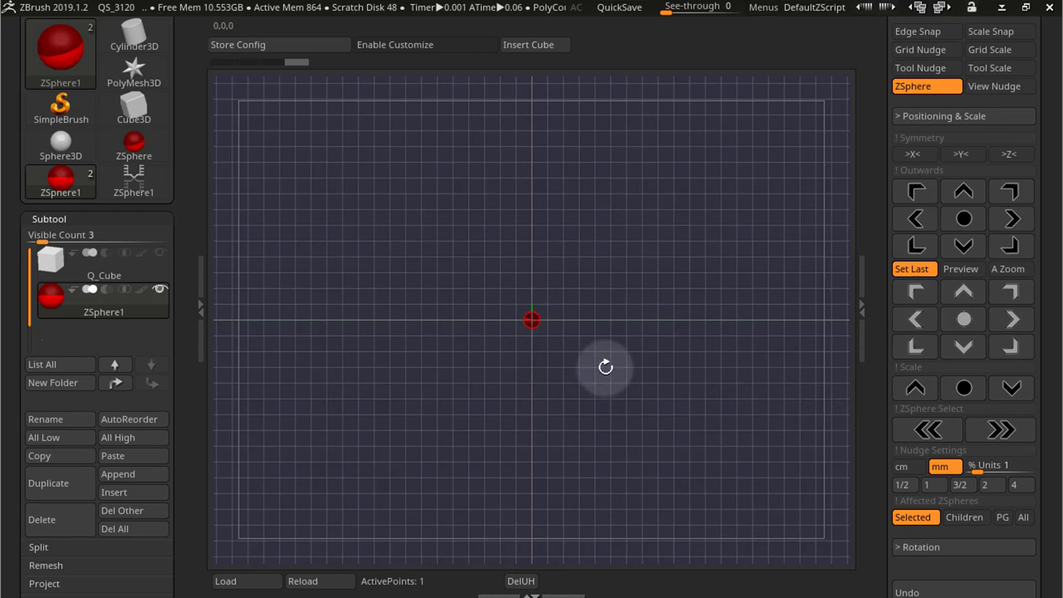
left_click_drag(928, 344, 927, 394, "alt")
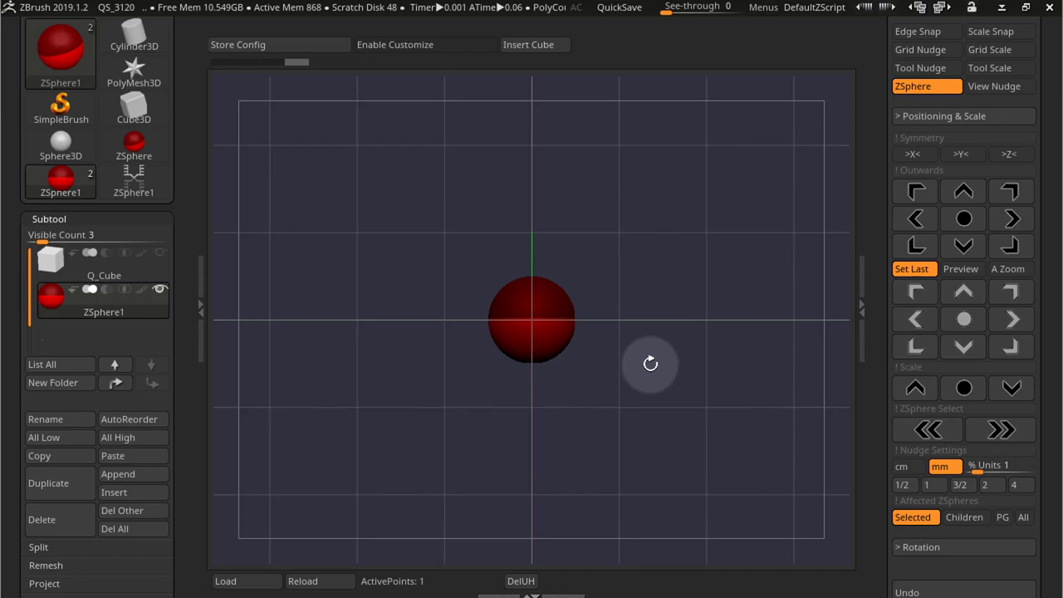
left_click_drag(688, 398, 323, 282, "alt")
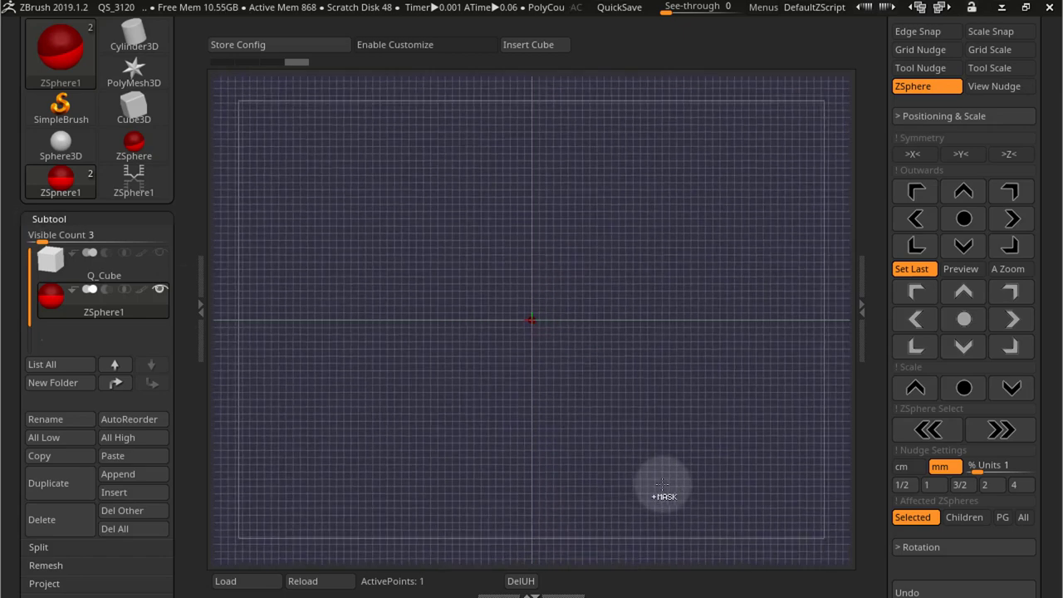
mouse_move(714, 406)
left_mouse_down("alt")
mouse_move(539, 344)
mouse_move(355, 304)
mouse_move(740, 379)
mouse_move(847, 417)
left_mouse_up("alt")
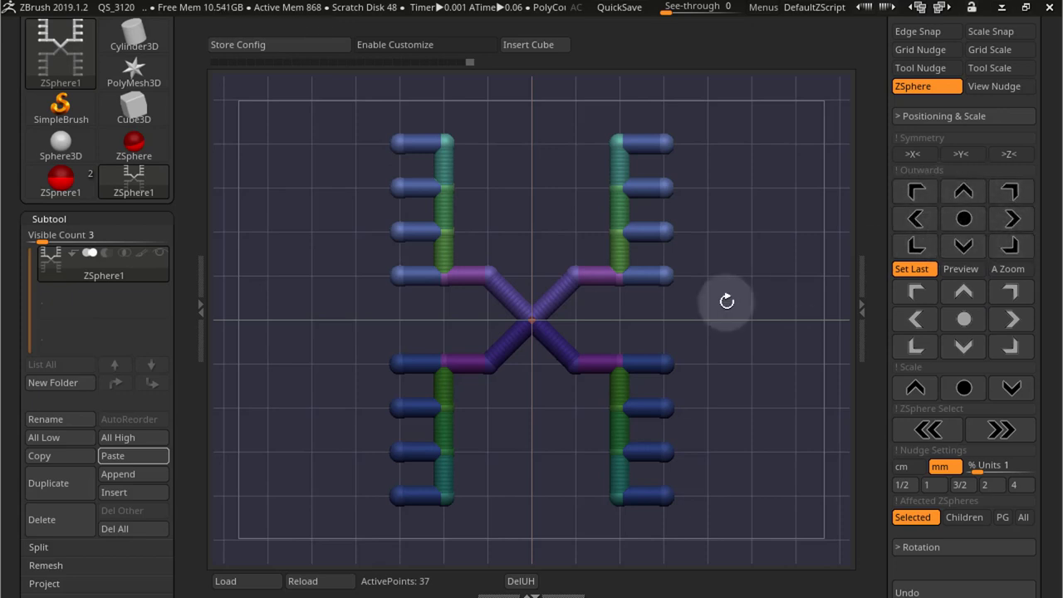
Nudge the end ZSphere of the model's uppermost right branch upward and to the right, and undo the sideways nudge.
left_click_drag(742, 340, 722, 316, "ctrl")
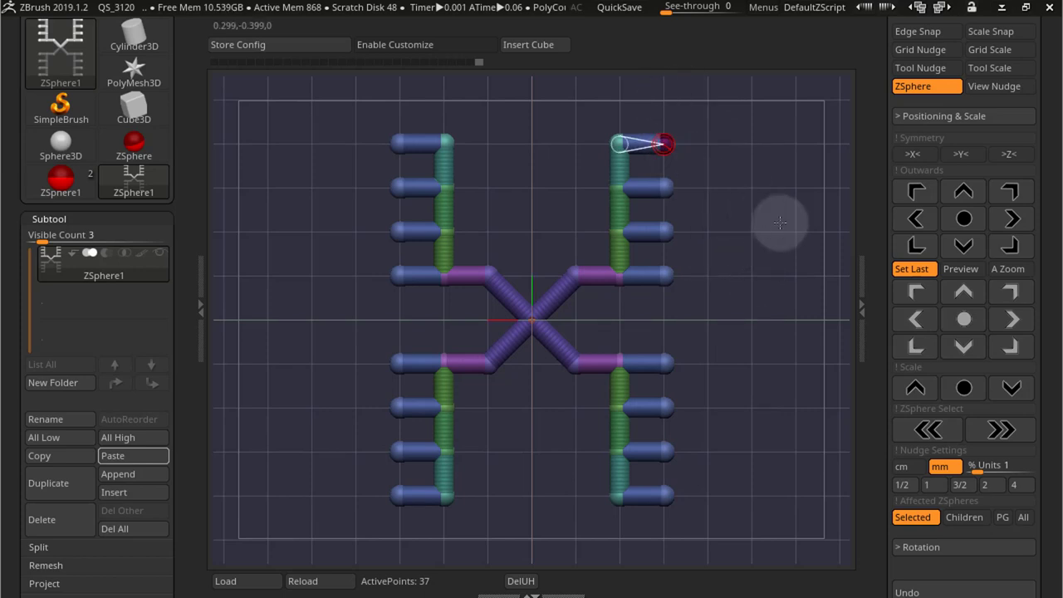
left_click(972, 194)
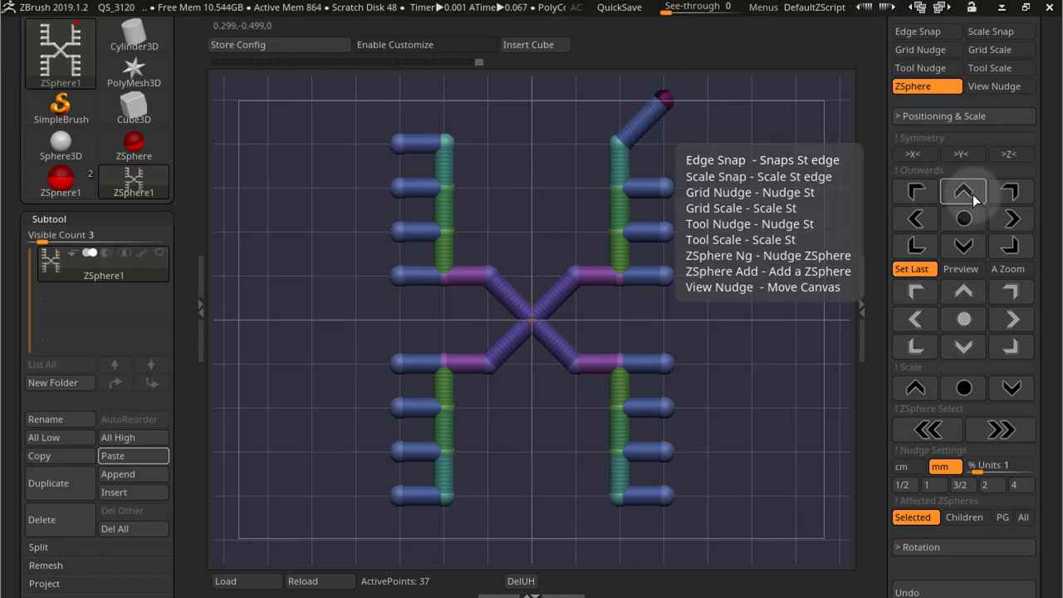
left_click(1012, 219)
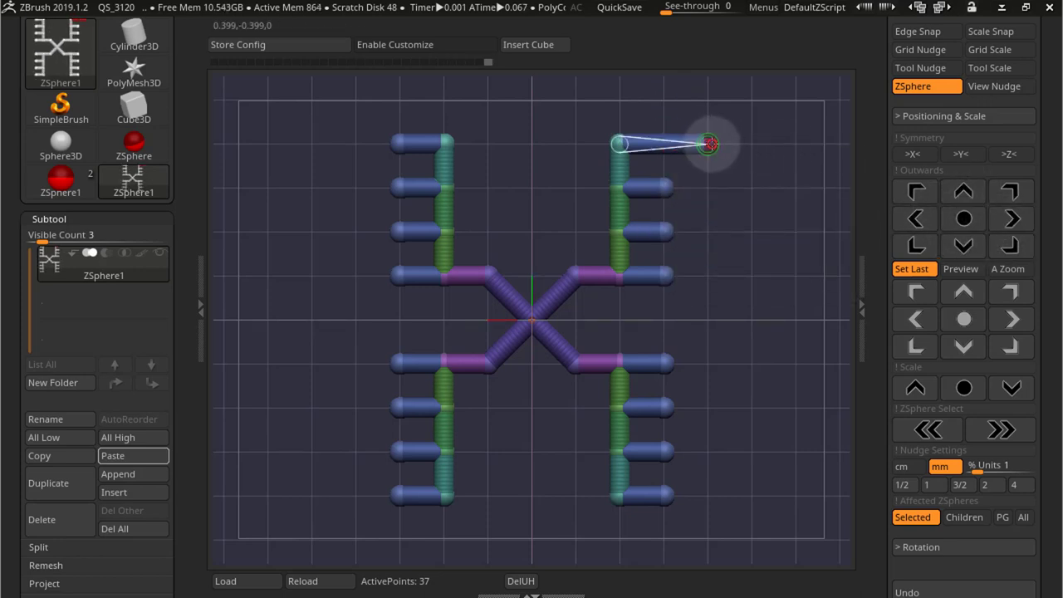
key("ctrl+z")
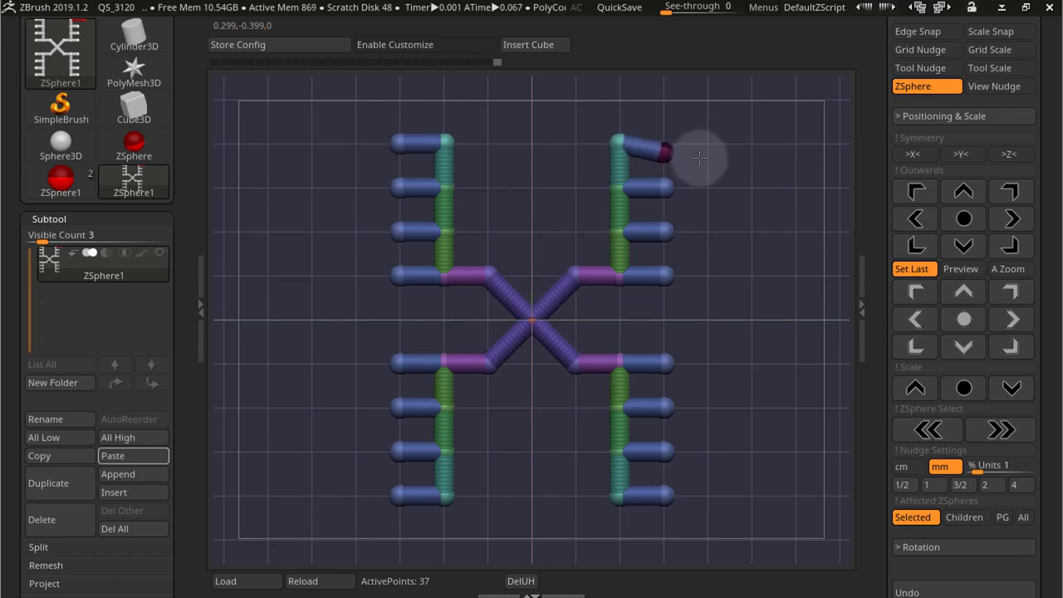
Snap the uppermost right branch's end ZSphere back to the grid, and nudge it 1 mm outward with X symmetry enabled.
left_click(965, 218)
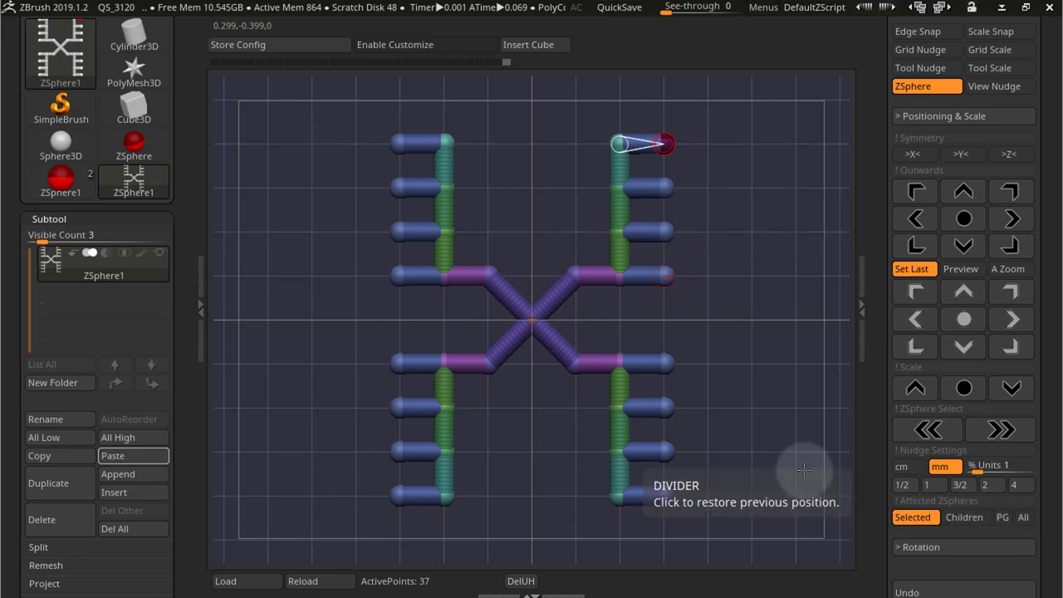
left_click(916, 154)
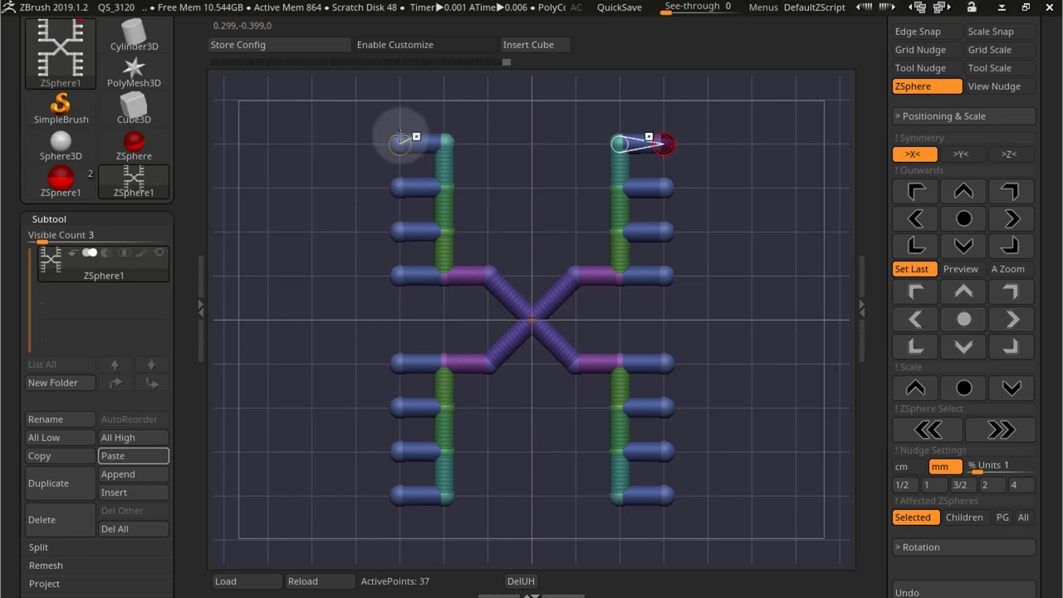
left_click(1011, 218)
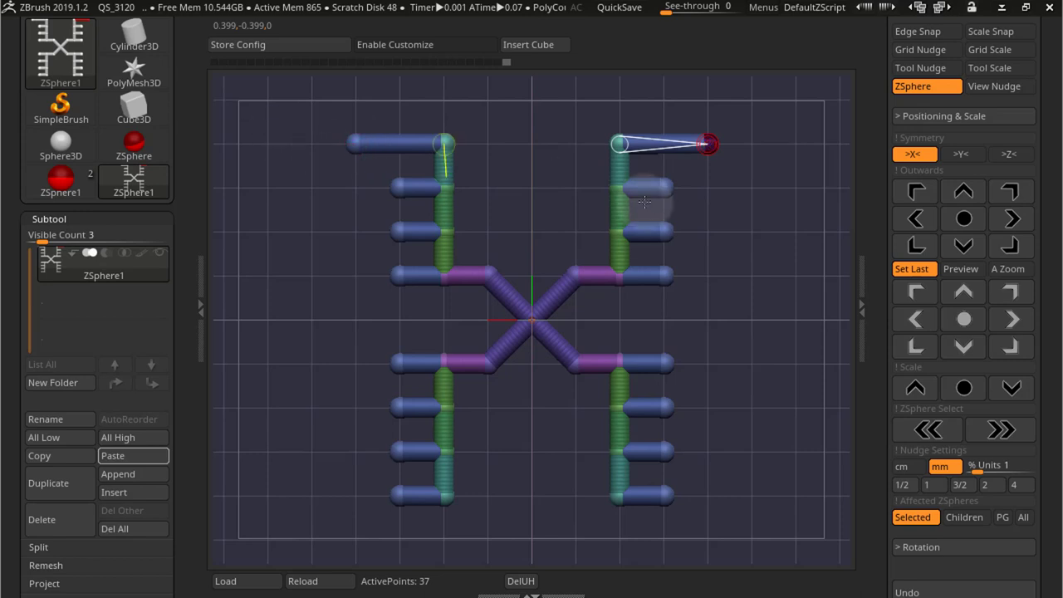
Nudge the uppermost right branch's end ZSphere 1 mm back inward, and nudge it up and back down with X symmetry.
left_click(920, 221)
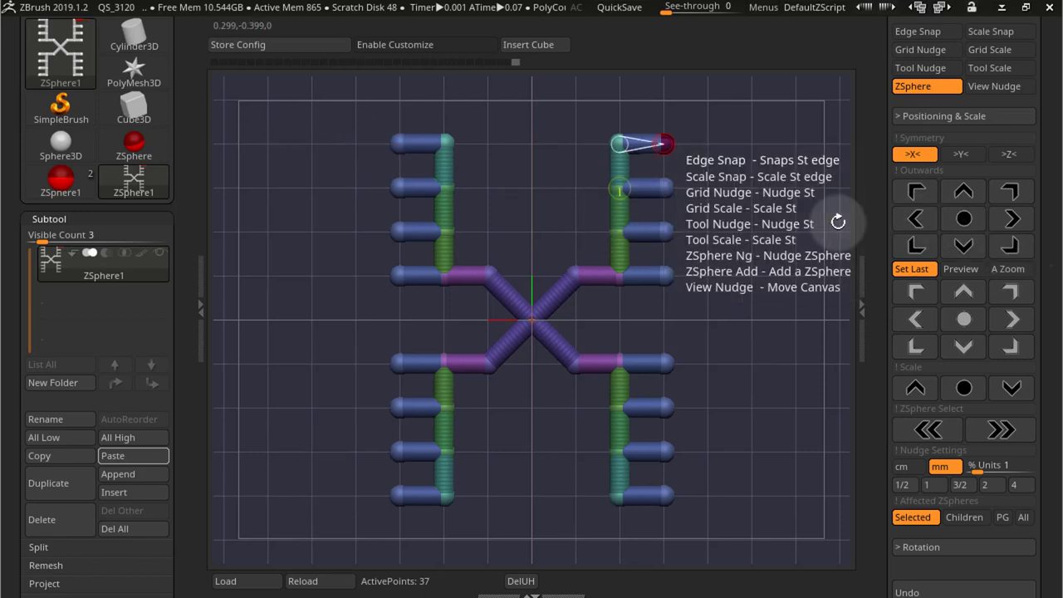
left_click(963, 193)
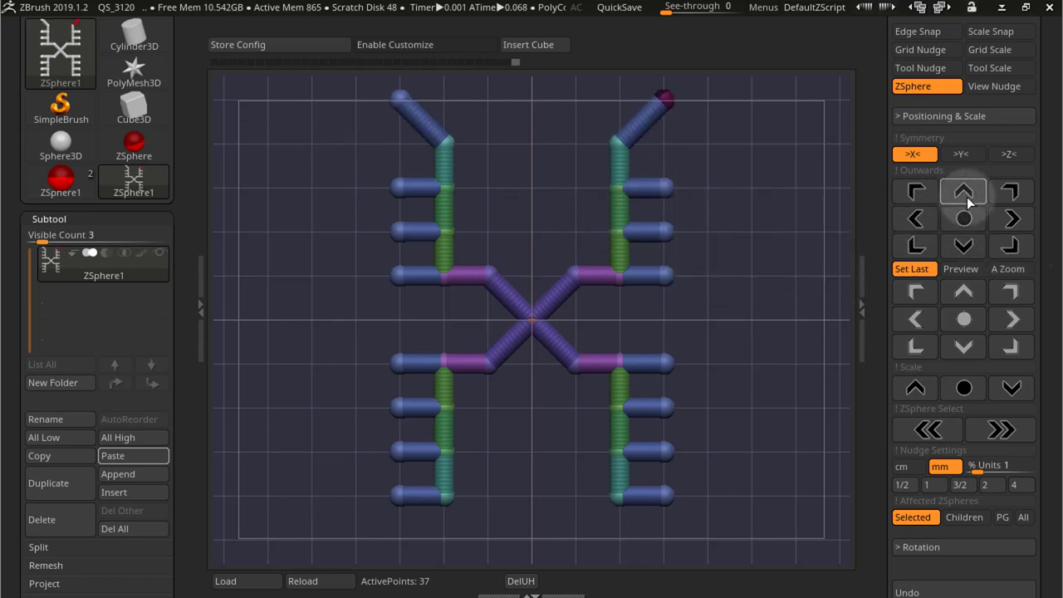
left_click(963, 244)
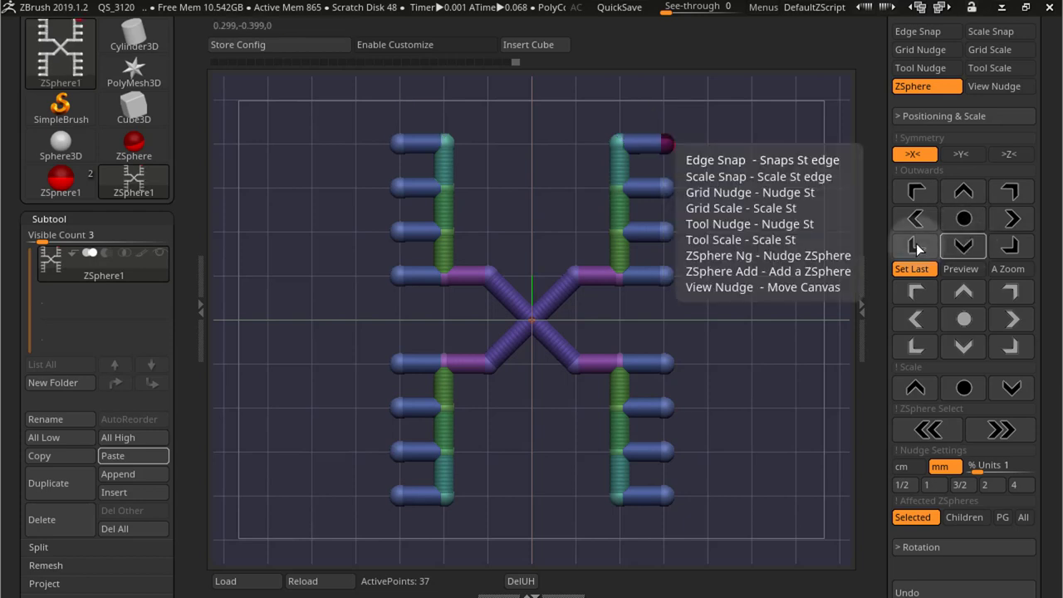
Add Y symmetry, nudge the uppermost right branch's end ZSphere 1 mm right and up, and nudge it back to its starting point.
left_click(968, 158)
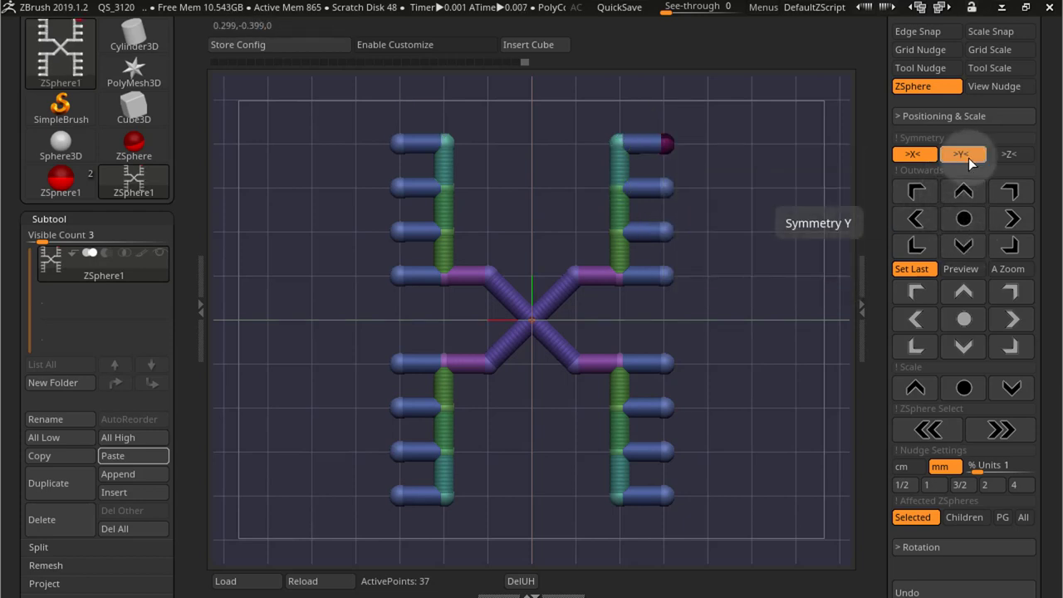
left_click(666, 143)
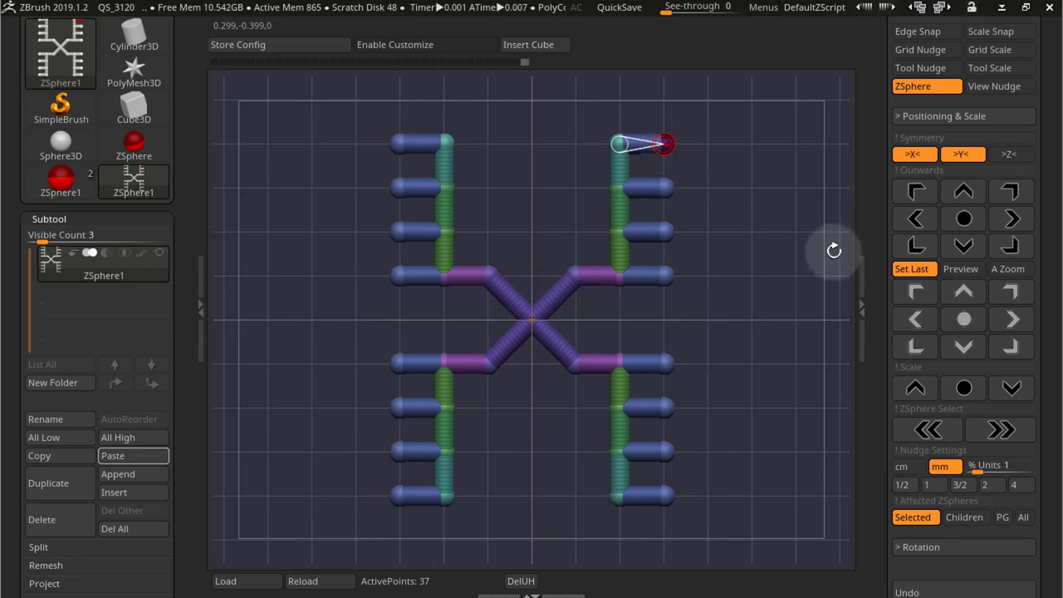
left_click(1014, 219)
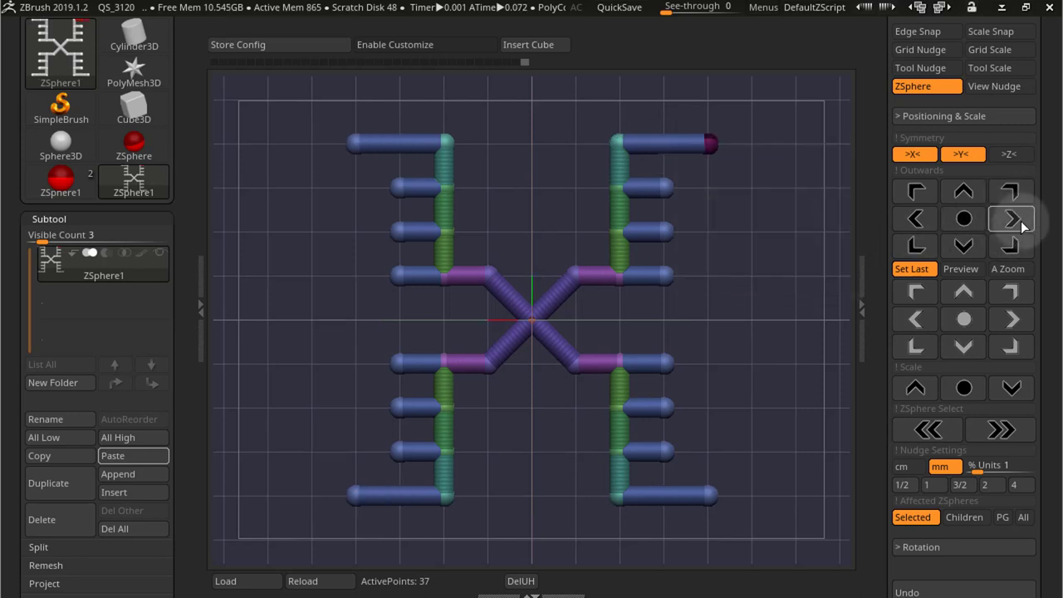
left_click(967, 195)
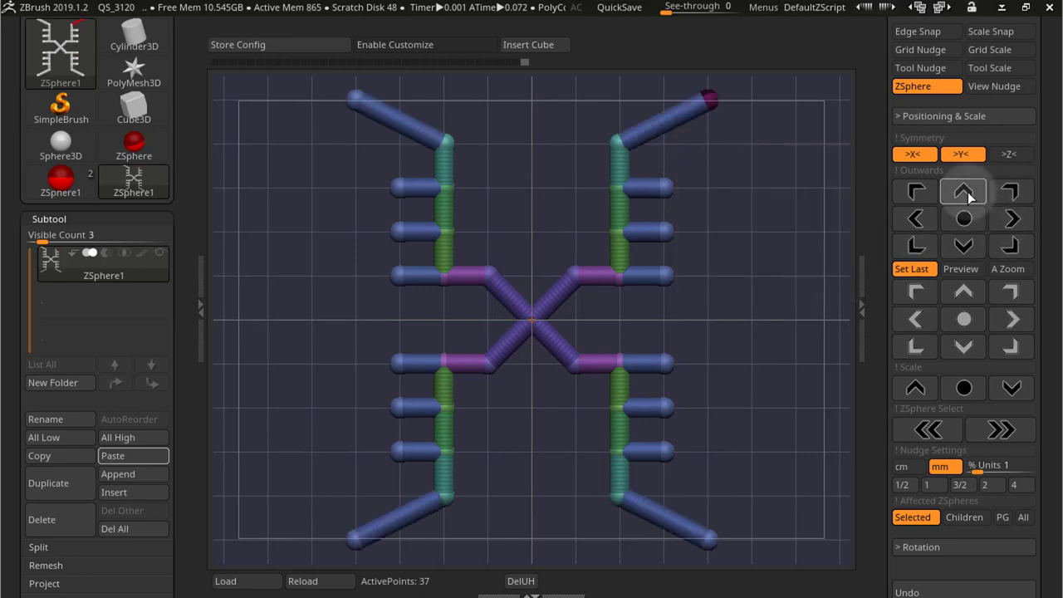
left_click(916, 219)
left_click(965, 246)
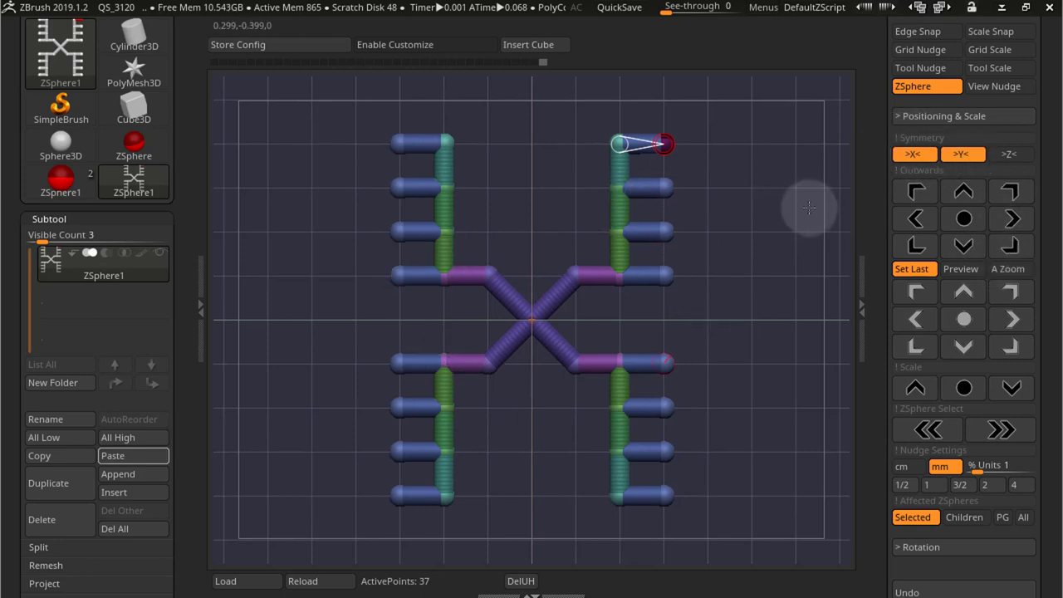
View the ZSphere model from the left and the top, and return to the front view.
scroll(980, 133, "up", 3)
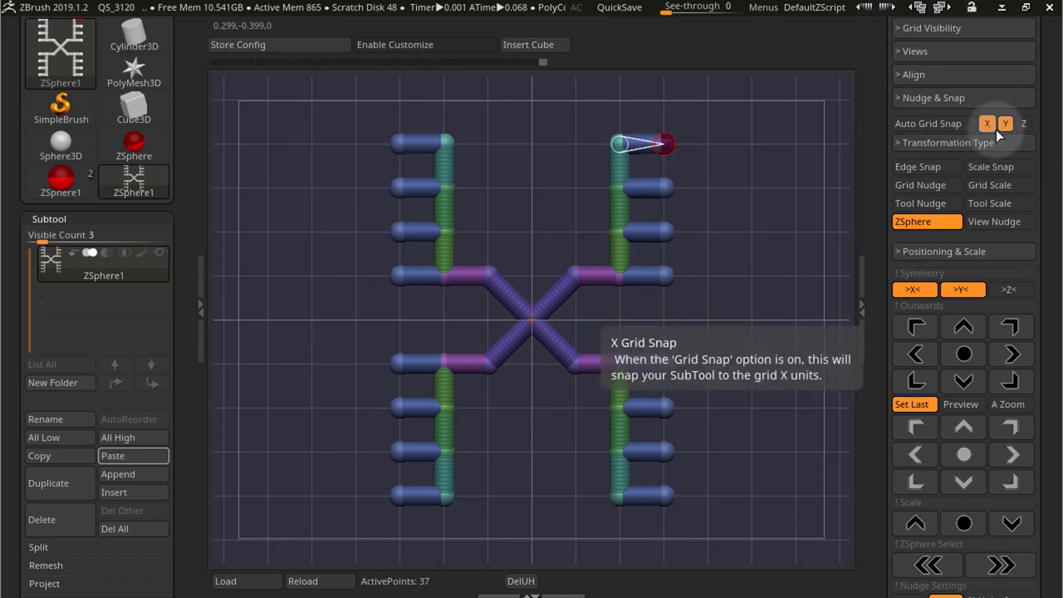
left_click(949, 53)
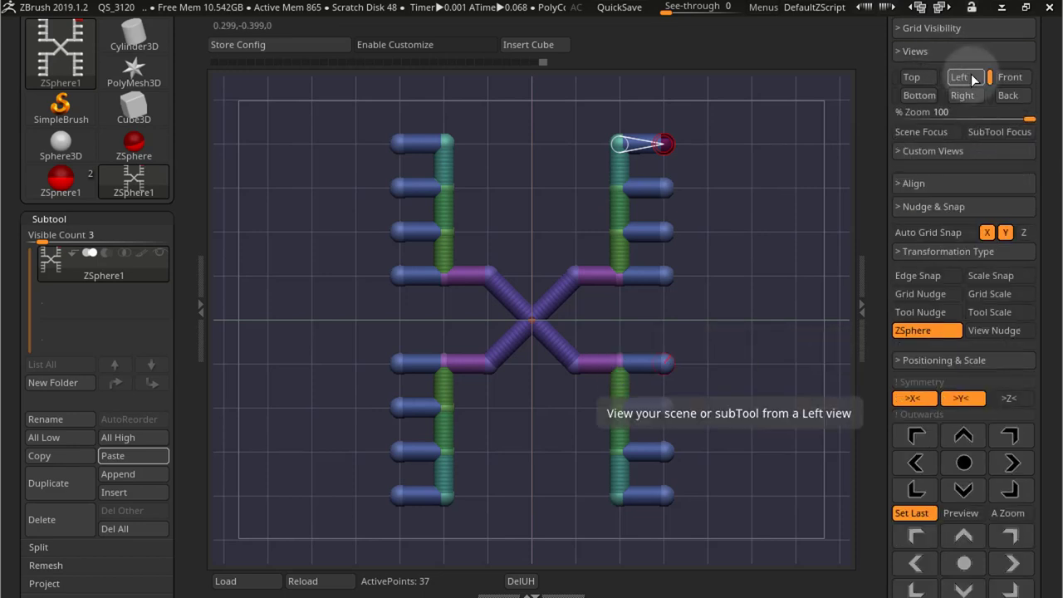
left_click(961, 78)
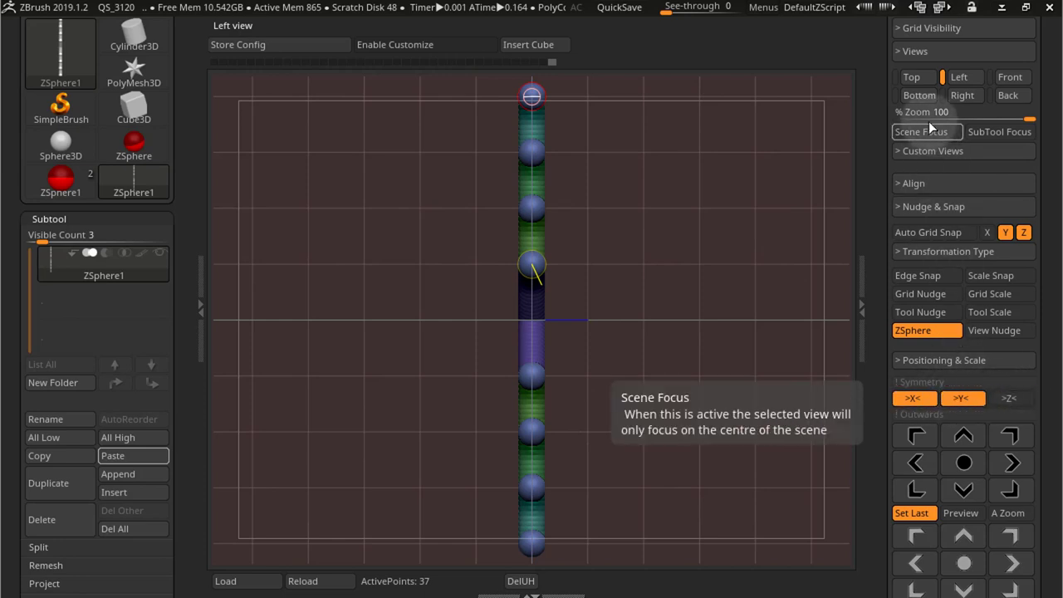
left_click(928, 83)
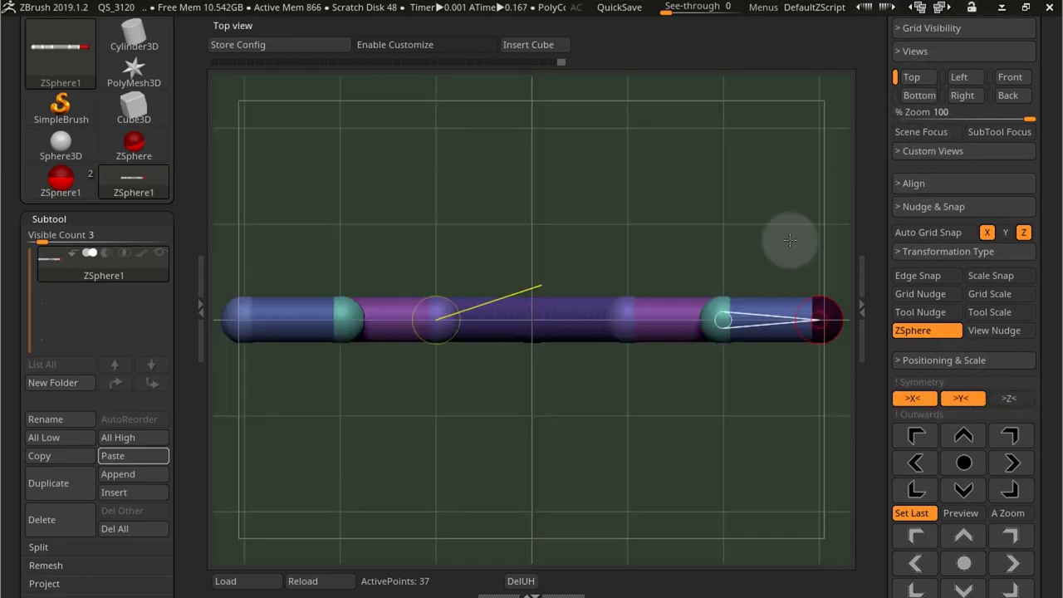
left_click(1017, 79)
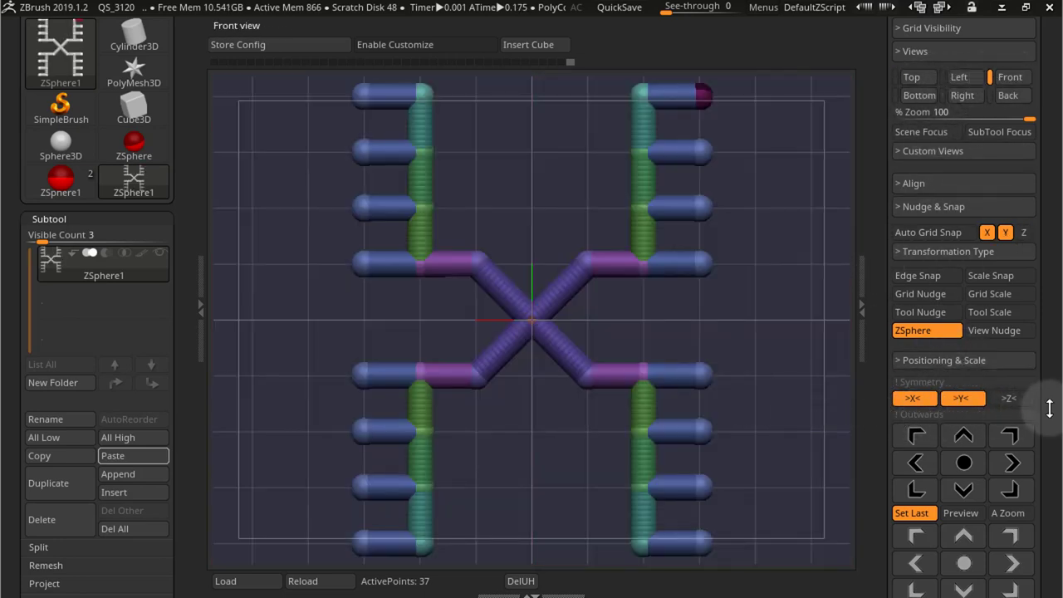
Show the Transform palette with its symmetry settings alongside the nudge controls.
left_click_drag(1051, 409, 1048, 310)
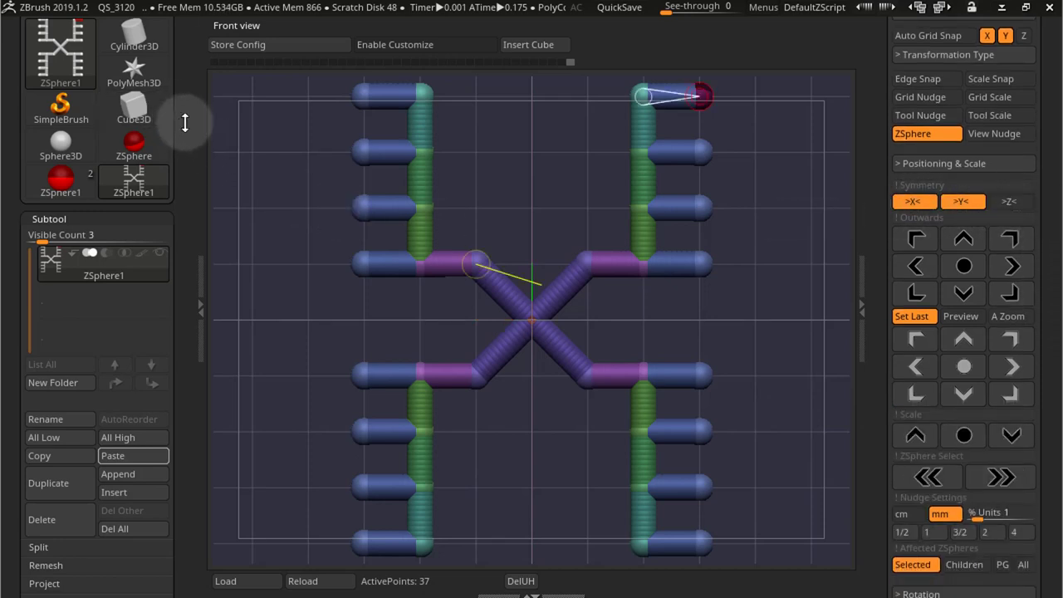
left_click_drag(183, 118, 180, 255)
left_click(87, 27)
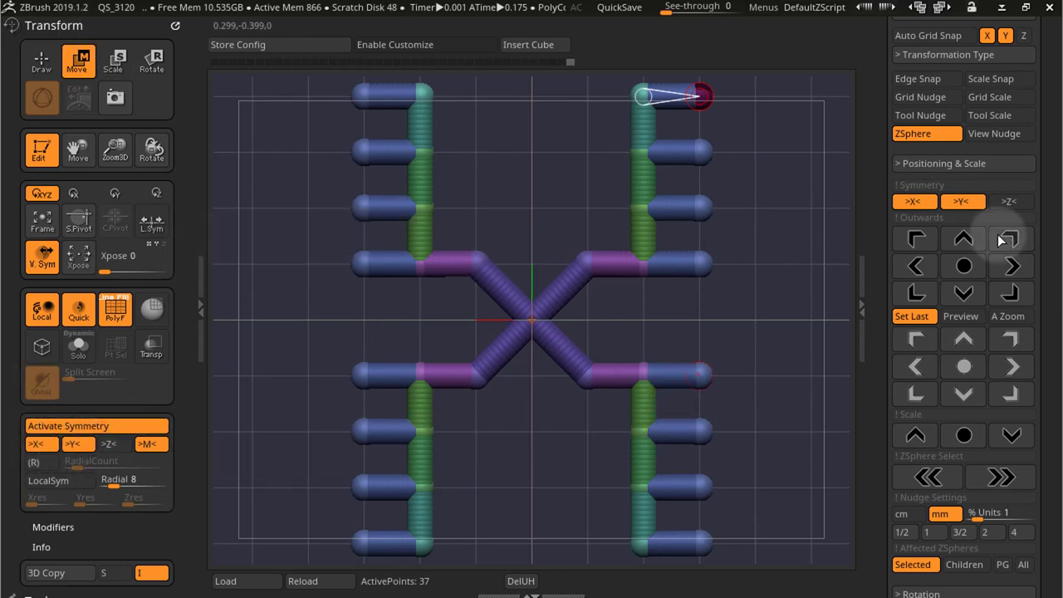
Turn off Y and X symmetry, and turn X symmetry back on.
left_click(960, 201)
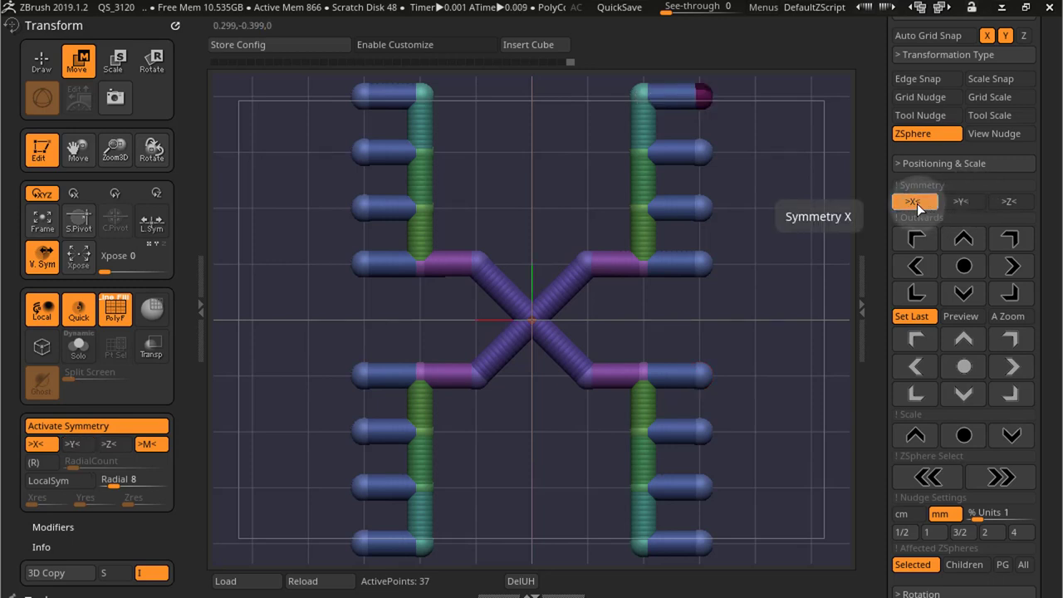
left_click(917, 203)
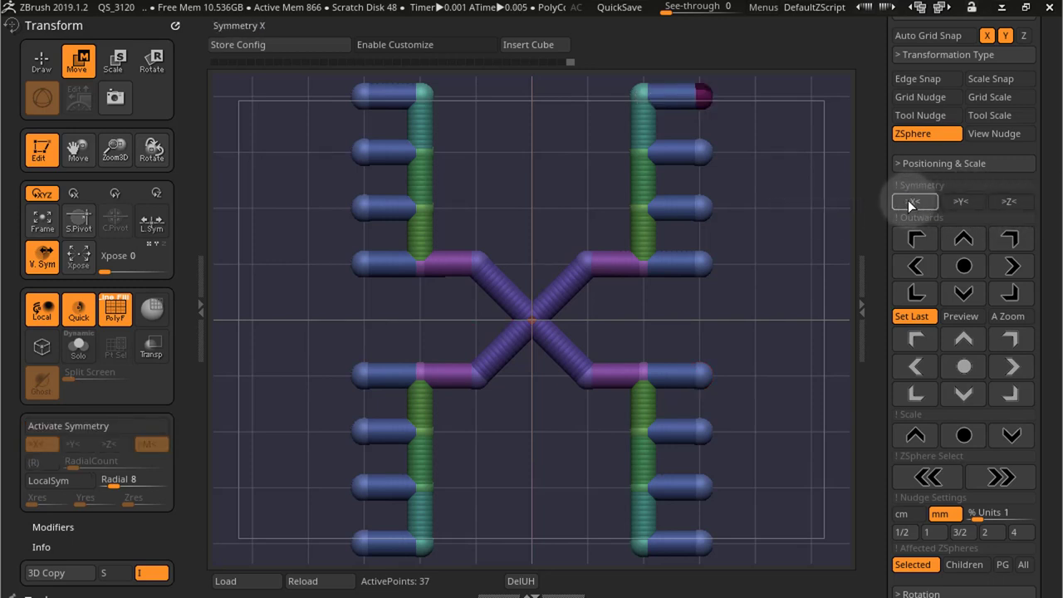
left_click(100, 426)
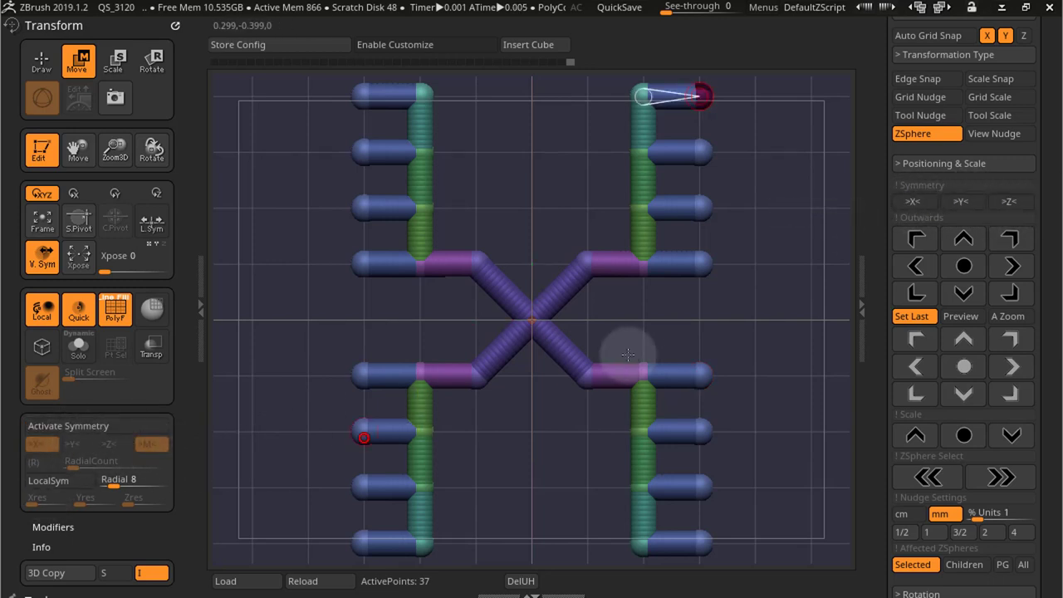
left_click(914, 202)
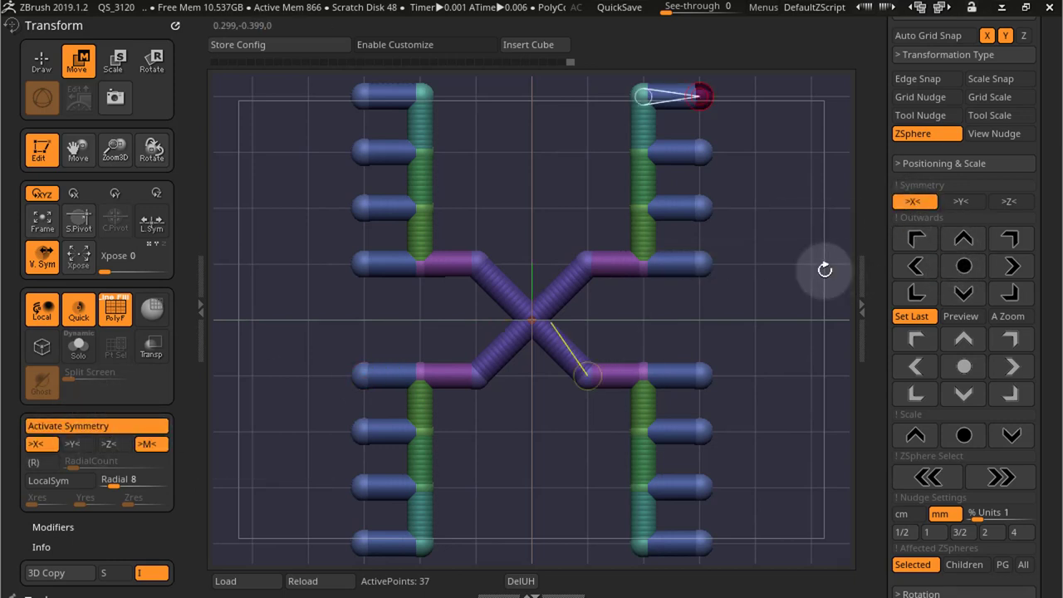
Select the ZSphere at the base of the upper right branch, with symmetry off and the affected ZSpheres set to Children.
left_click(989, 56)
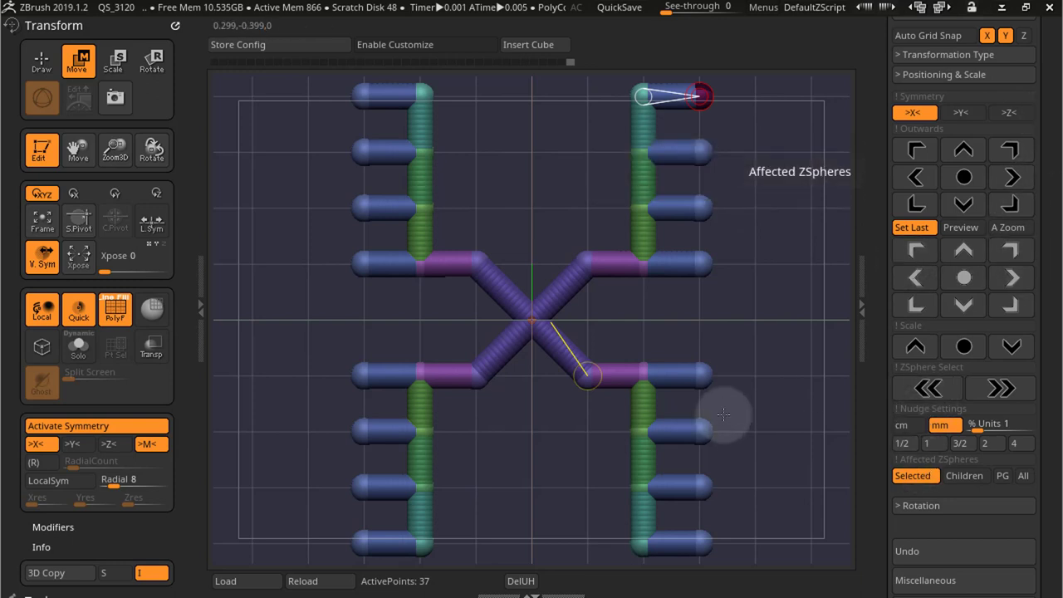
left_click(643, 267)
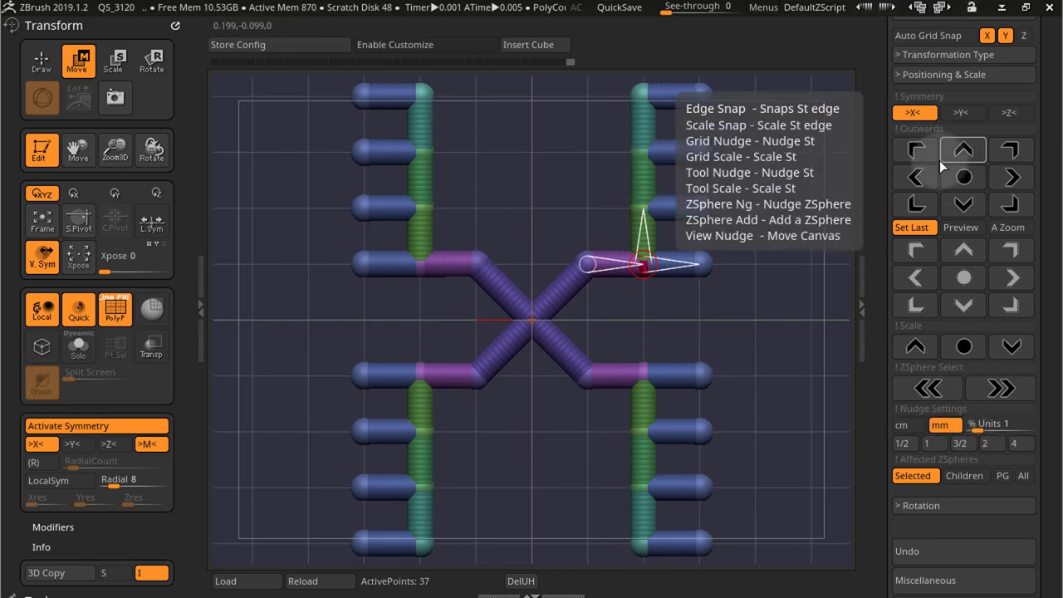
left_click(913, 112)
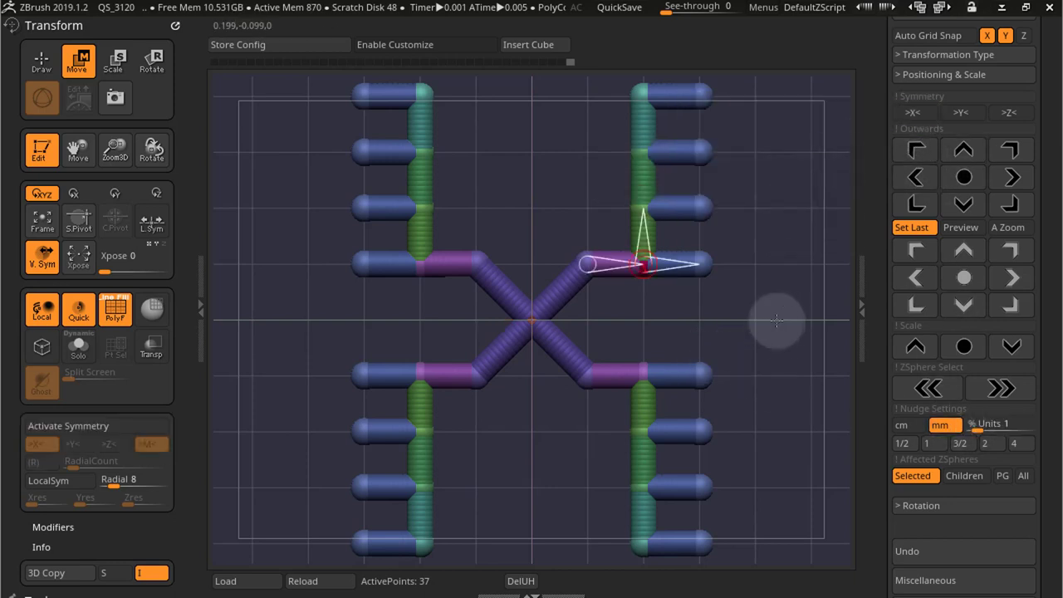
left_click(967, 478)
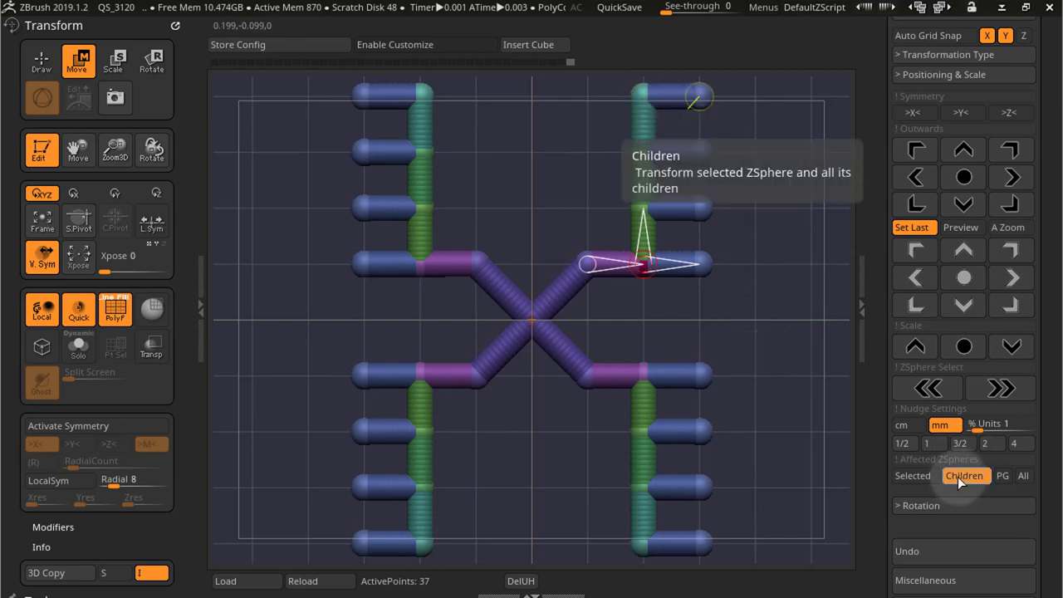
Nudge the upper right branch's base ZSphere and its children 1 mm right and back, and 1 mm up and back.
left_click(1015, 177)
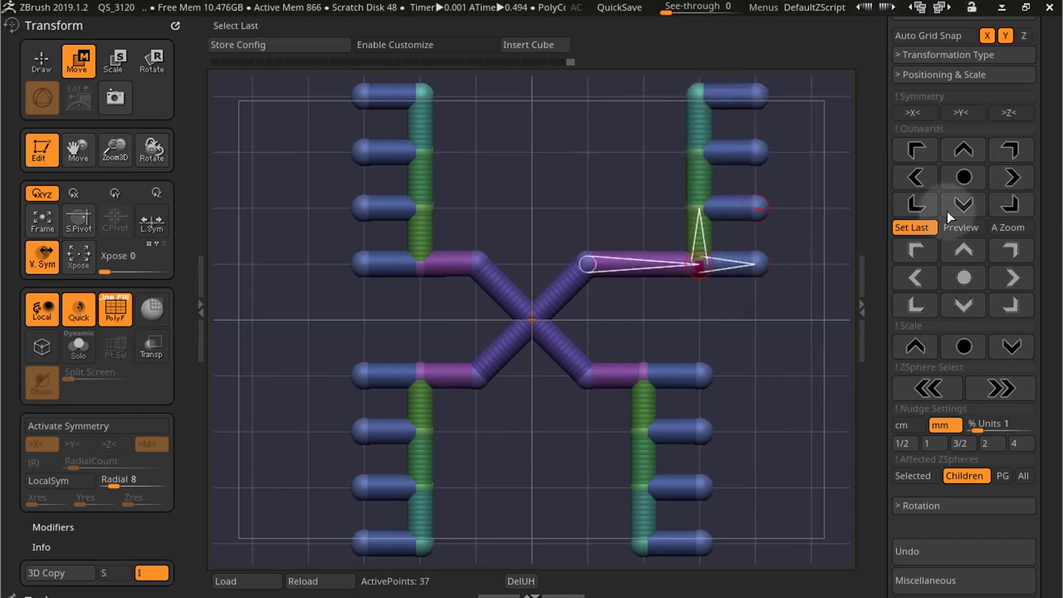
left_click(915, 178)
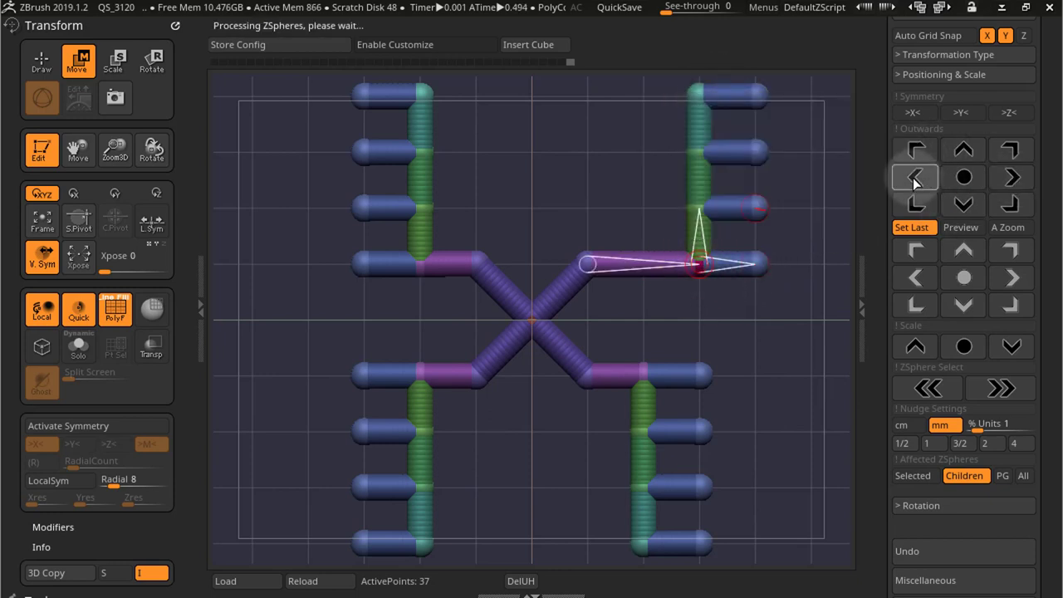
left_click(974, 150)
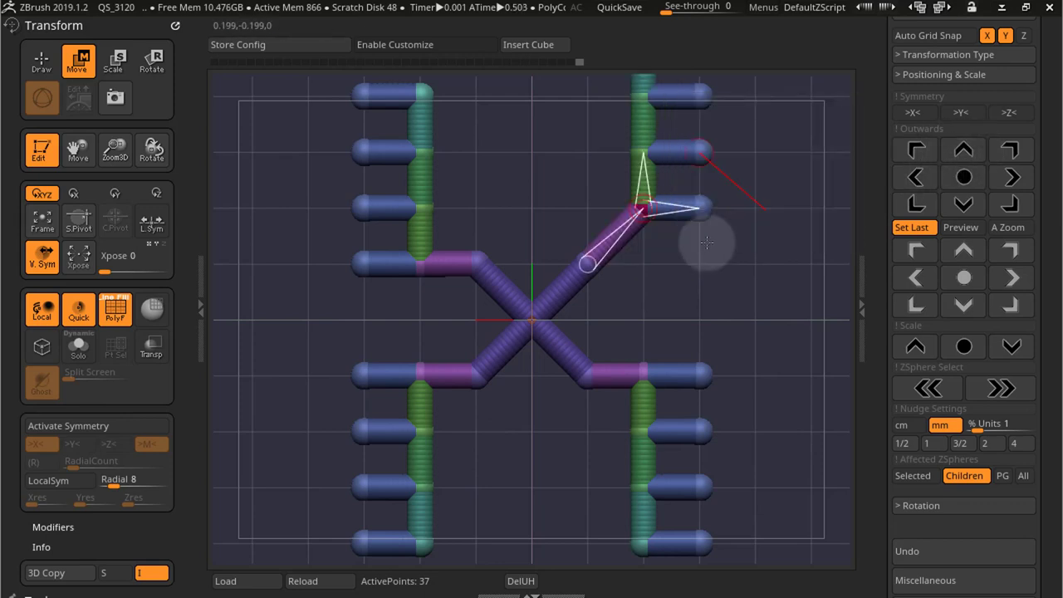
left_click(967, 250)
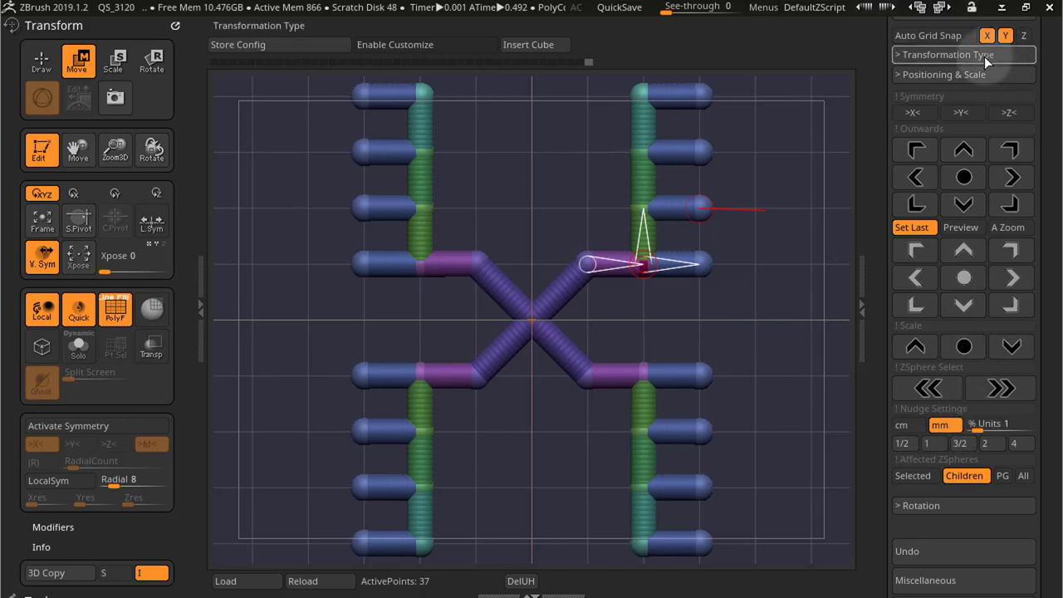
Turn on X and Y symmetry, and nudge the branches with their children 1 mm diagonally outward and back inward.
left_click(914, 114)
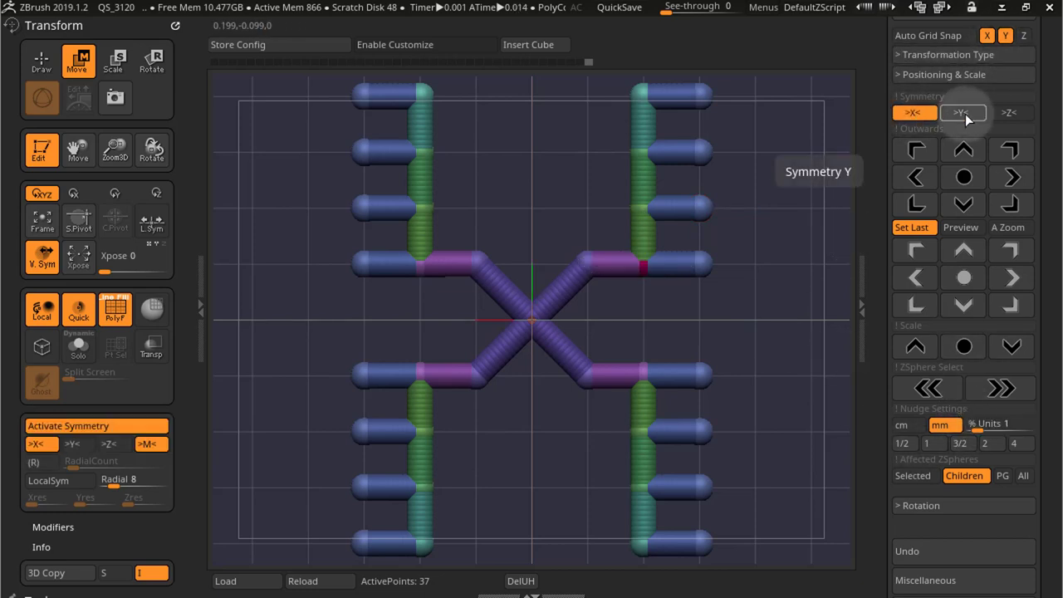
left_click(1011, 150)
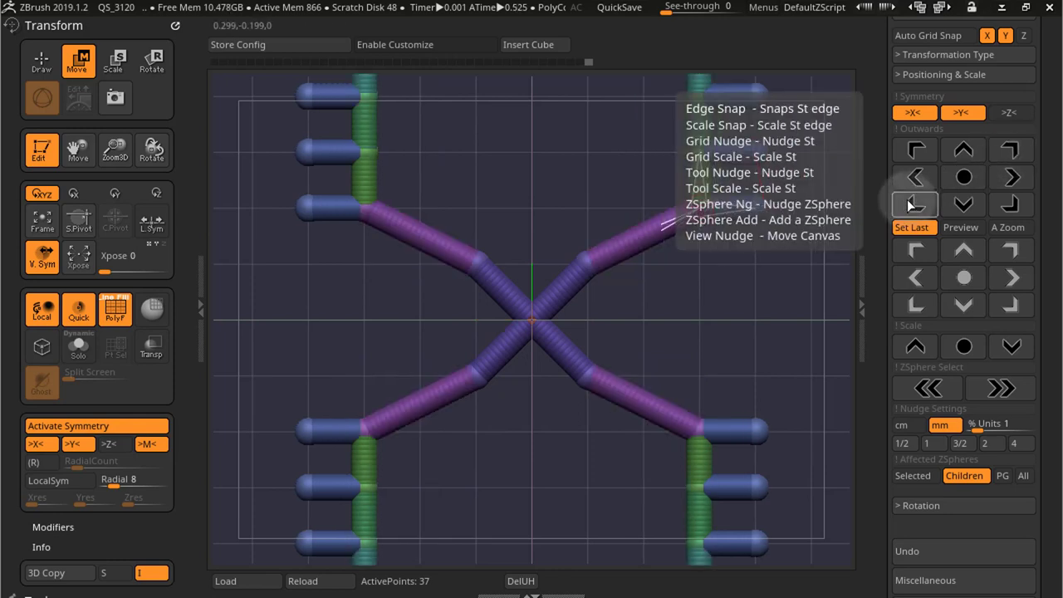
left_click(913, 204)
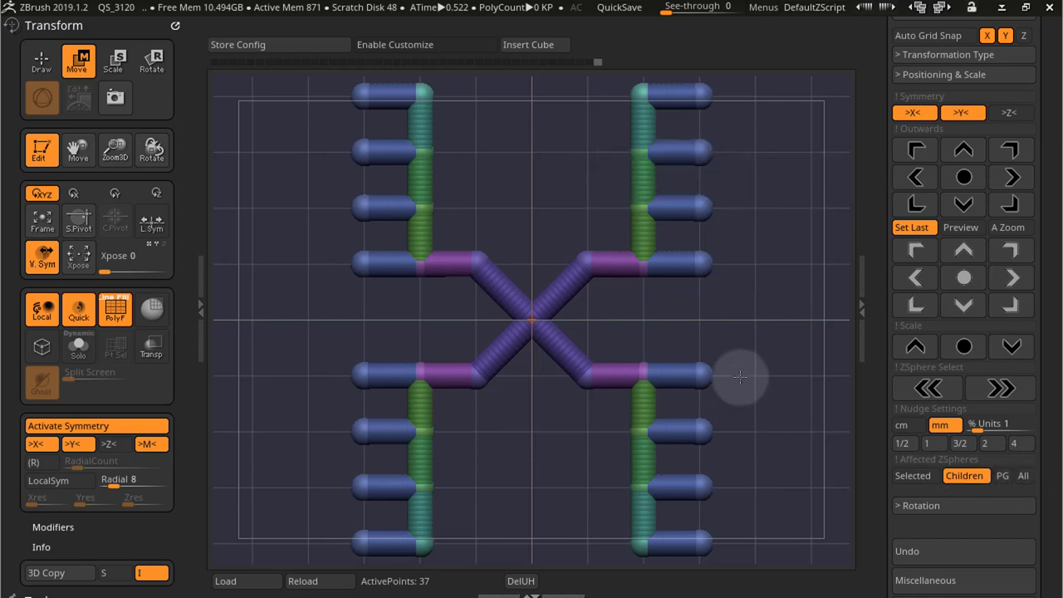
Mask the lower right branch with symmetry off, and nudge the branches 1 mm diagonally outward with X and Y symmetry on.
left_click(973, 114)
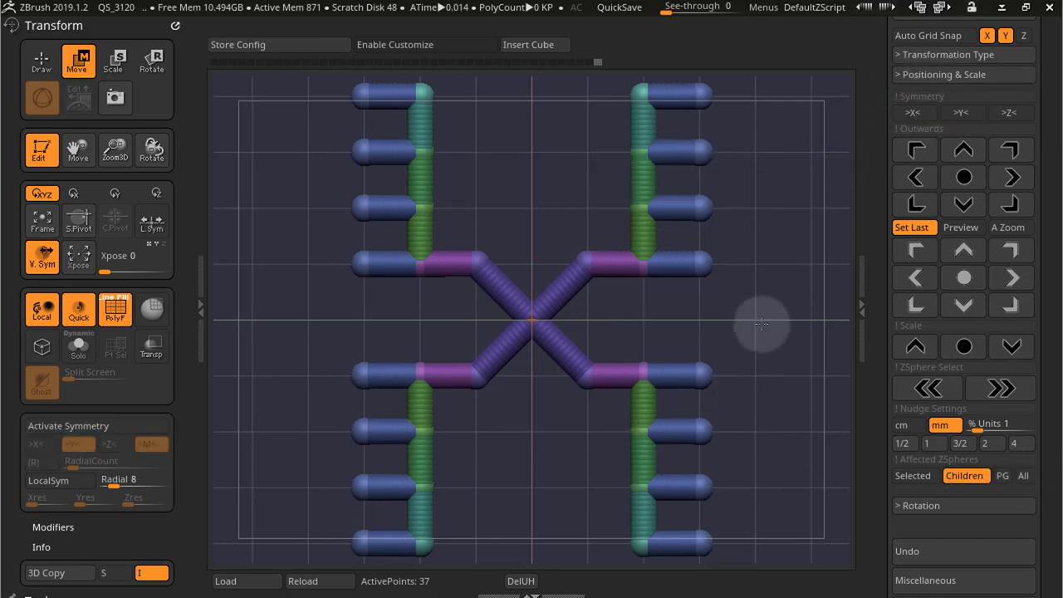
left_click_drag(783, 352, 625, 562, "ctrl")
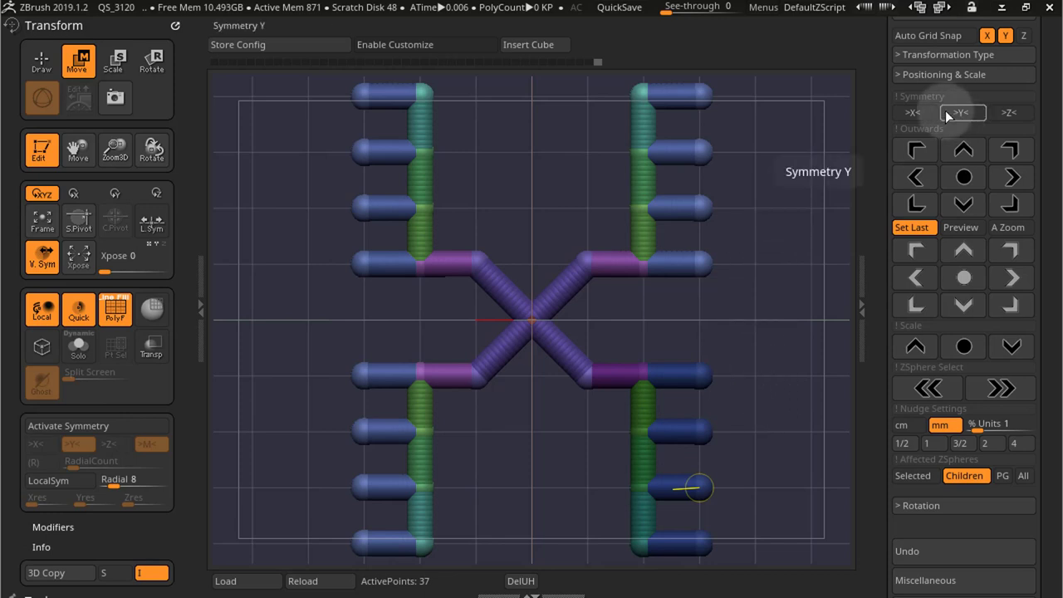
left_click(924, 114)
left_click(967, 114)
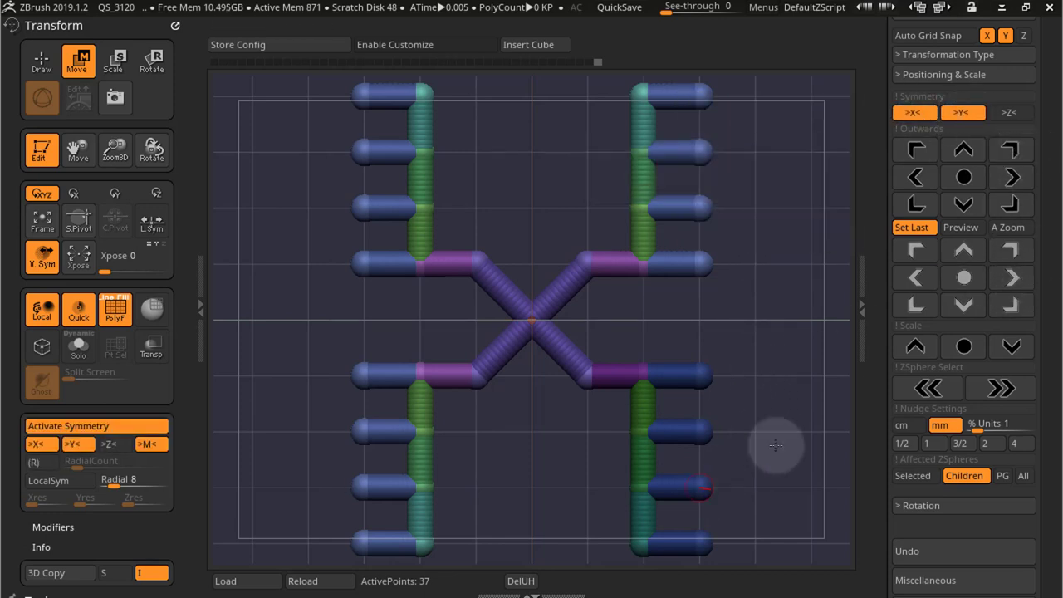
left_click(1008, 154)
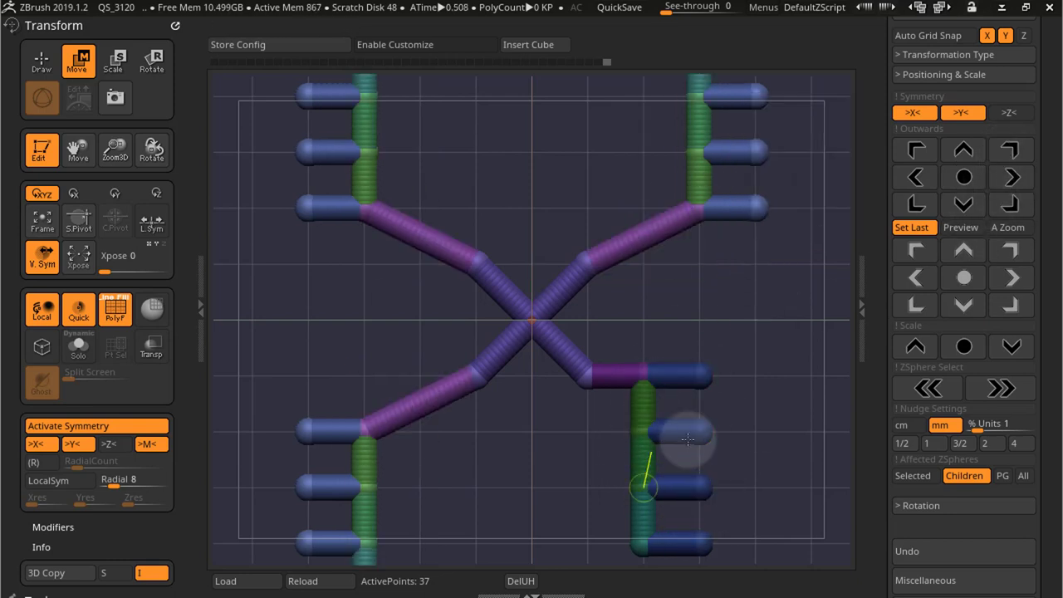
Set the affected ZSpheres to PG with symmetry off, and nudge the polygroup of side ZSpheres 1 mm down and back up.
left_click(1002, 476)
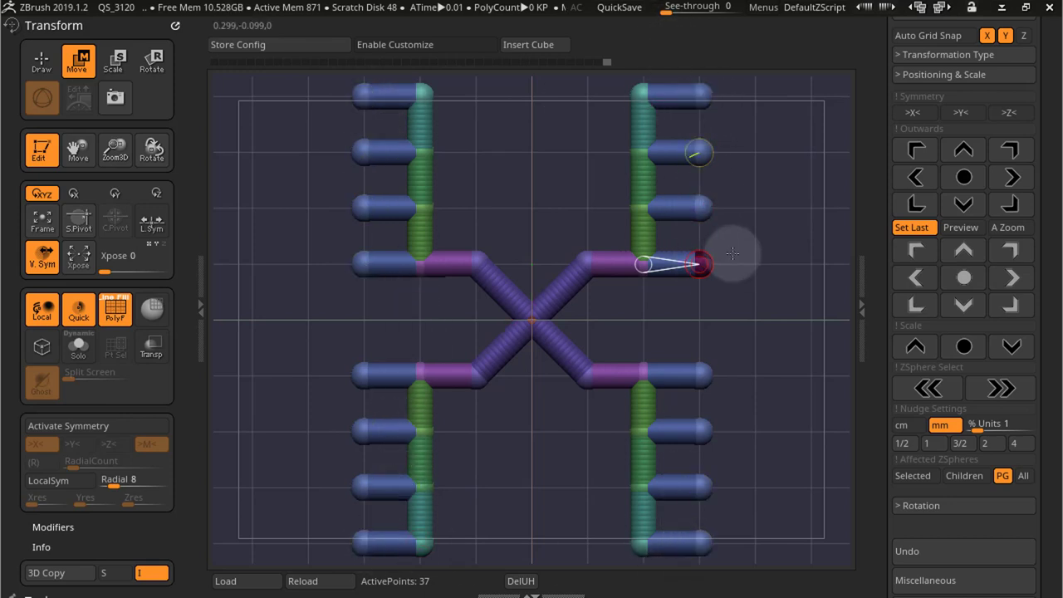
left_click(963, 206)
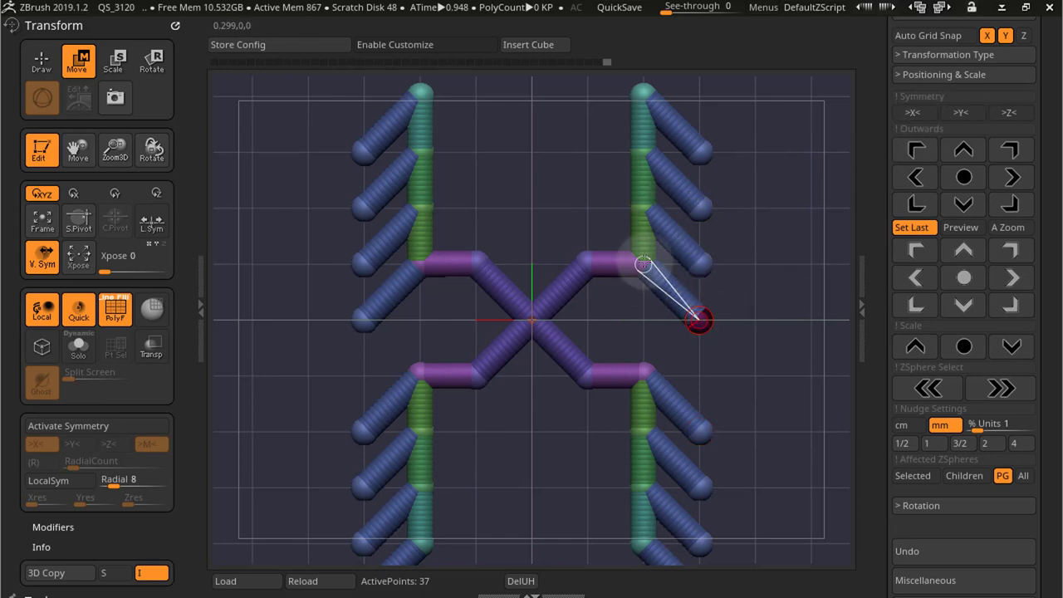
left_click(968, 152)
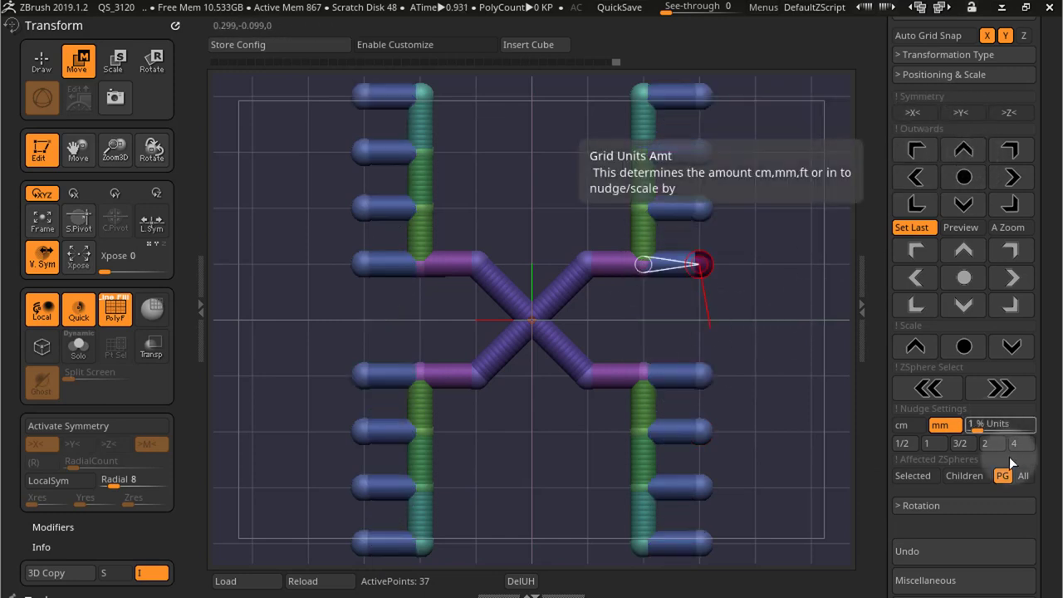
Mask the central and lower ZSpheres, set the affected ZSpheres to All, and nudge the unmasked upper ones 1 mm up and back down.
left_click(1024, 475)
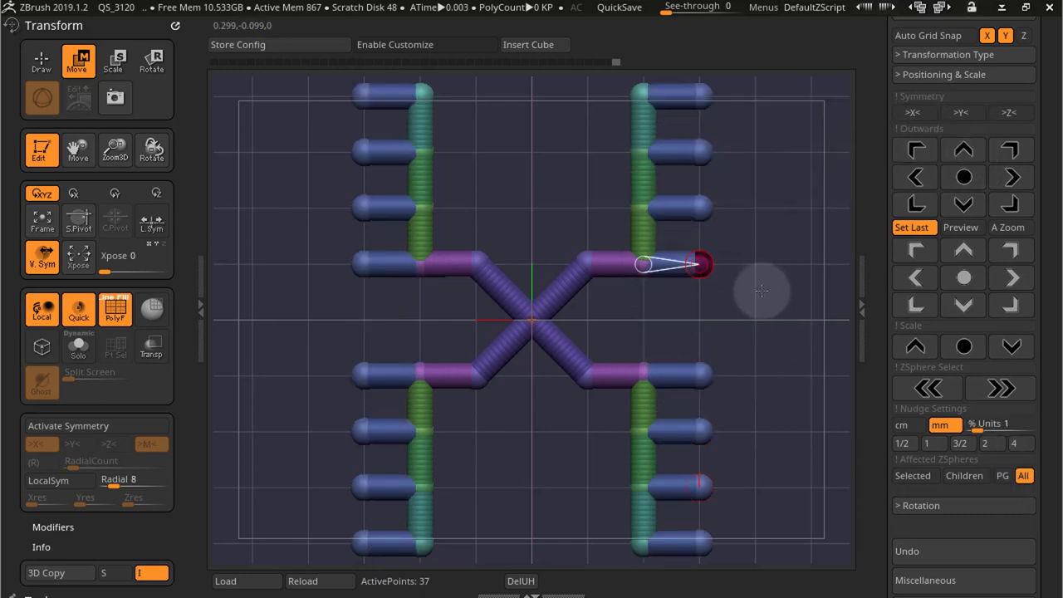
left_click_drag(771, 248, 286, 561, "ctrl")
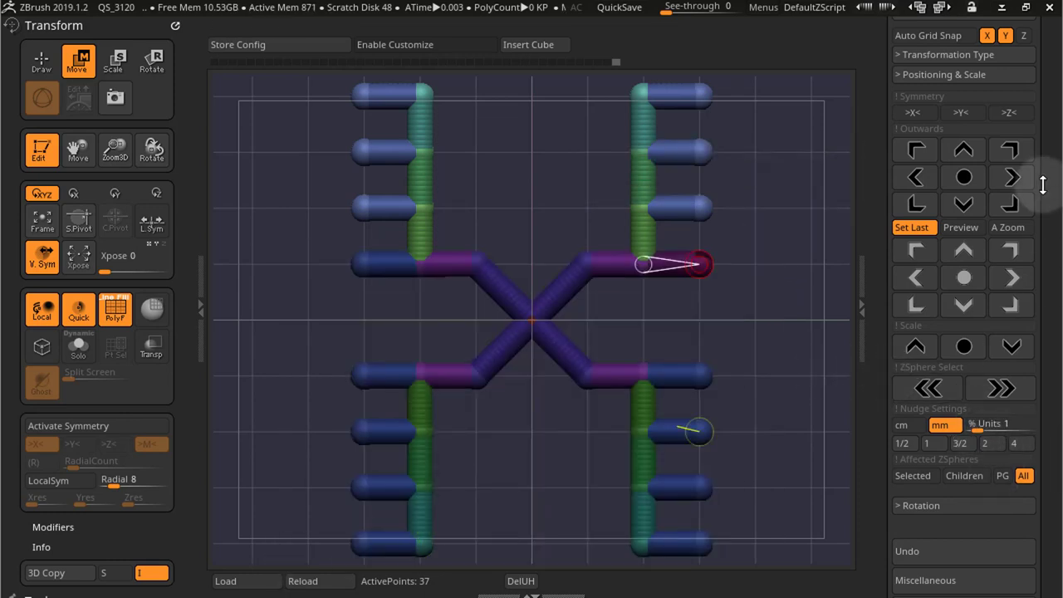
left_click(963, 150)
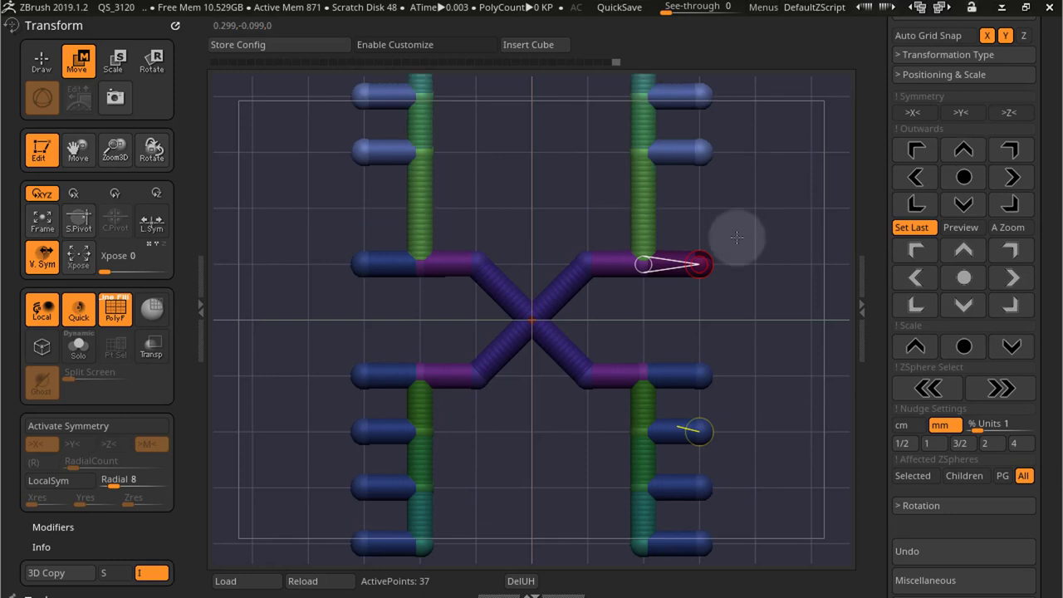
left_click_drag(754, 207, 754, 172)
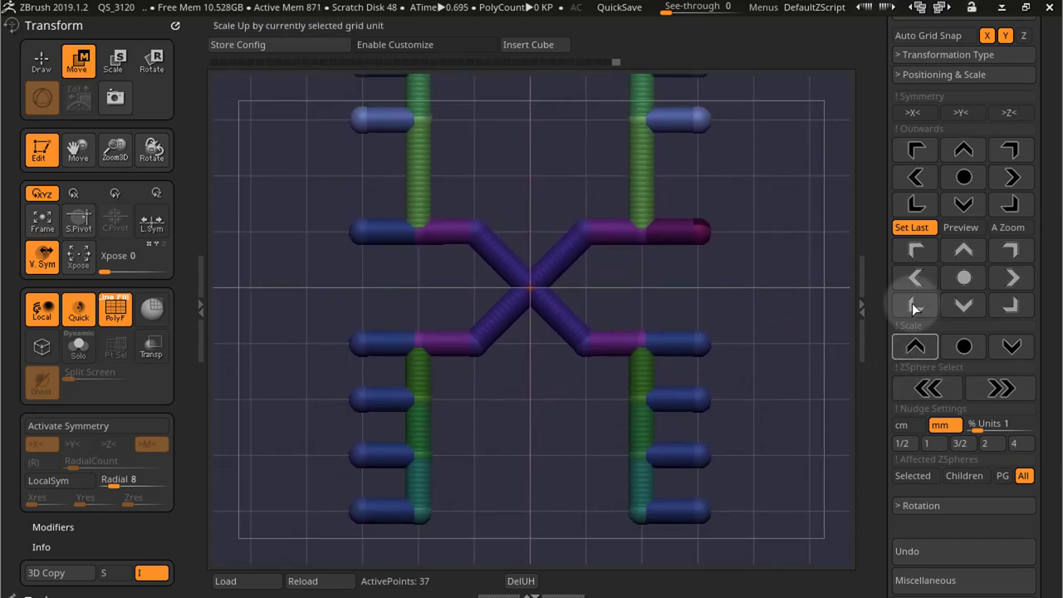
left_click(964, 203)
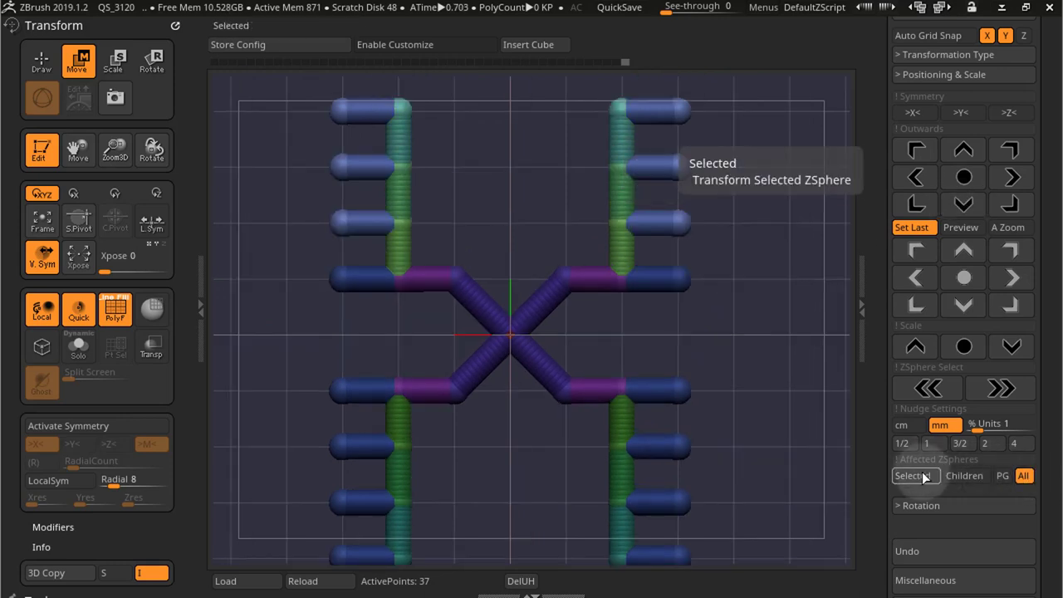
Set the affected ZSpheres to Selected, and rotate the upper right branch about its base ZSphere 15 degrees clockwise and back.
left_click(914, 475)
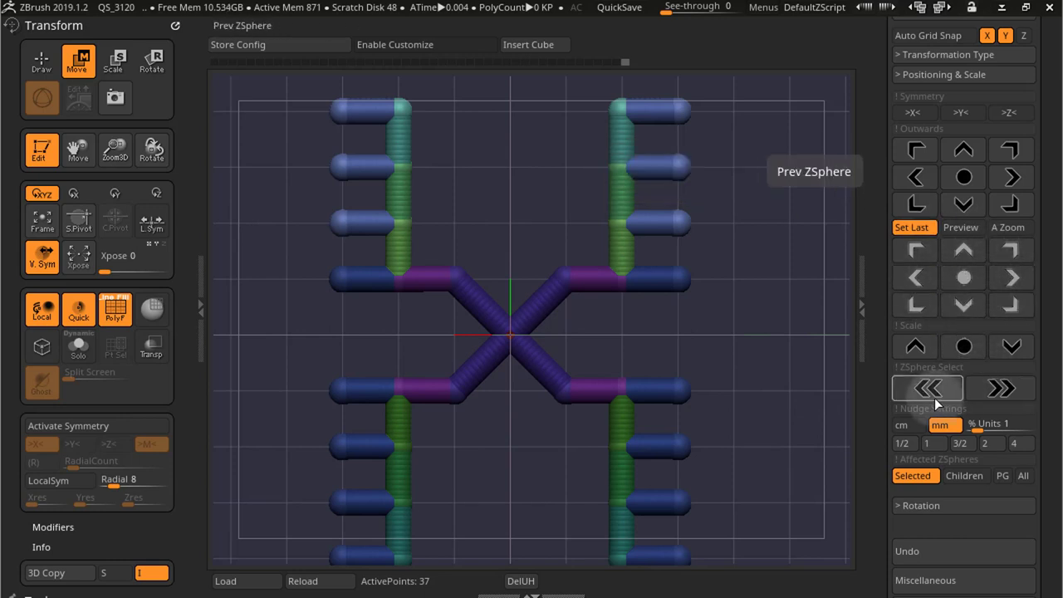
left_click(948, 506)
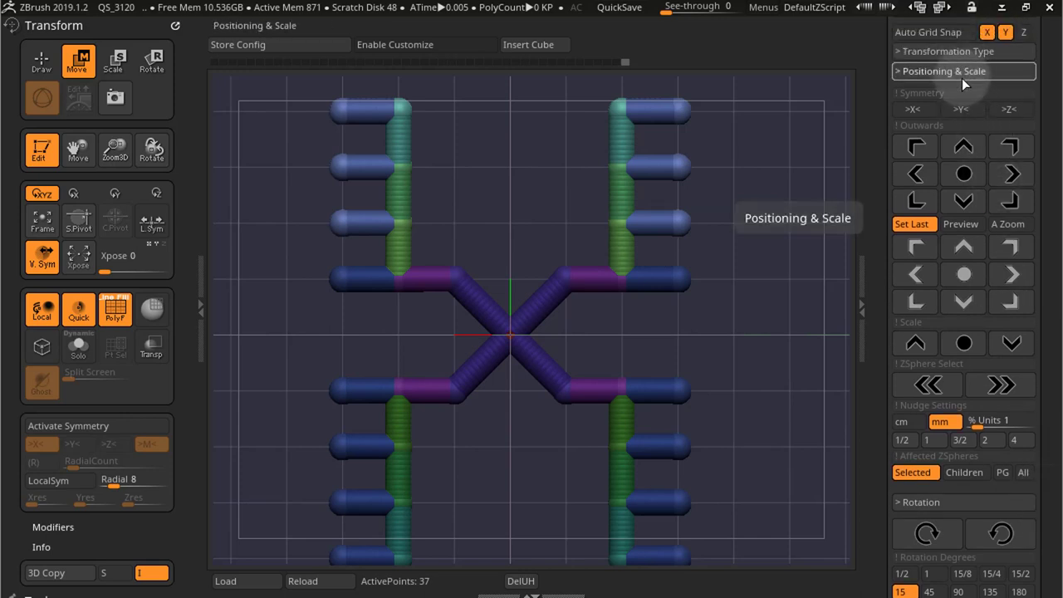
left_click(962, 72)
left_click_drag(1043, 143, 1052, 246)
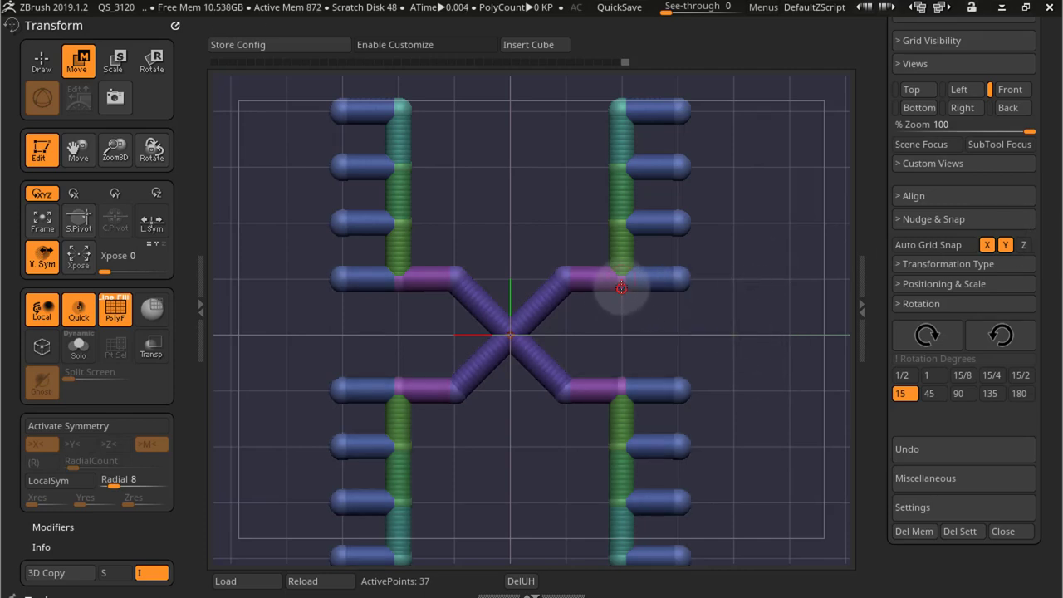
left_click_drag(622, 284, 714, 340)
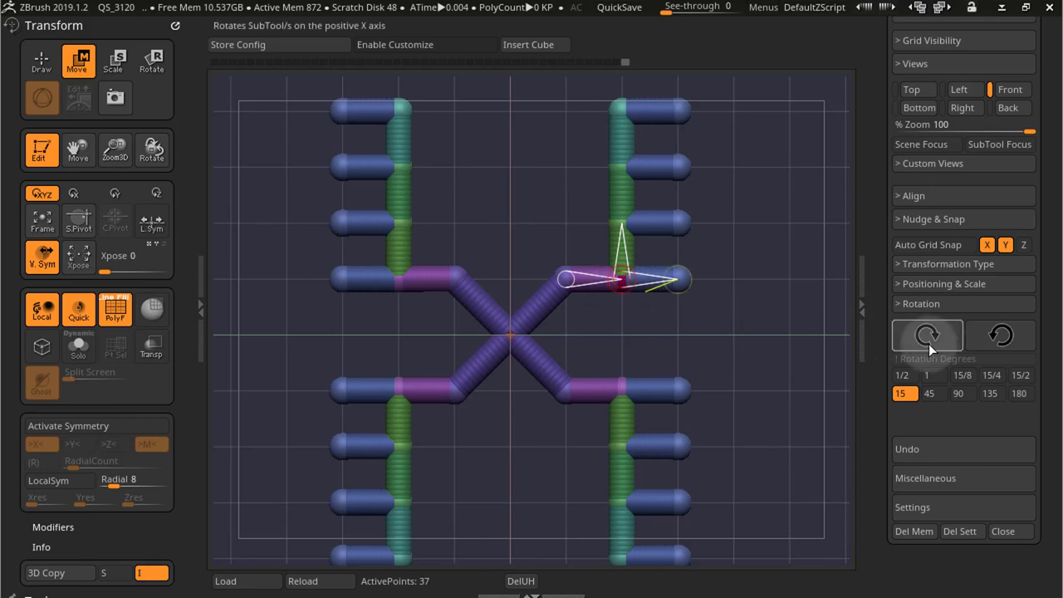
left_click(928, 342)
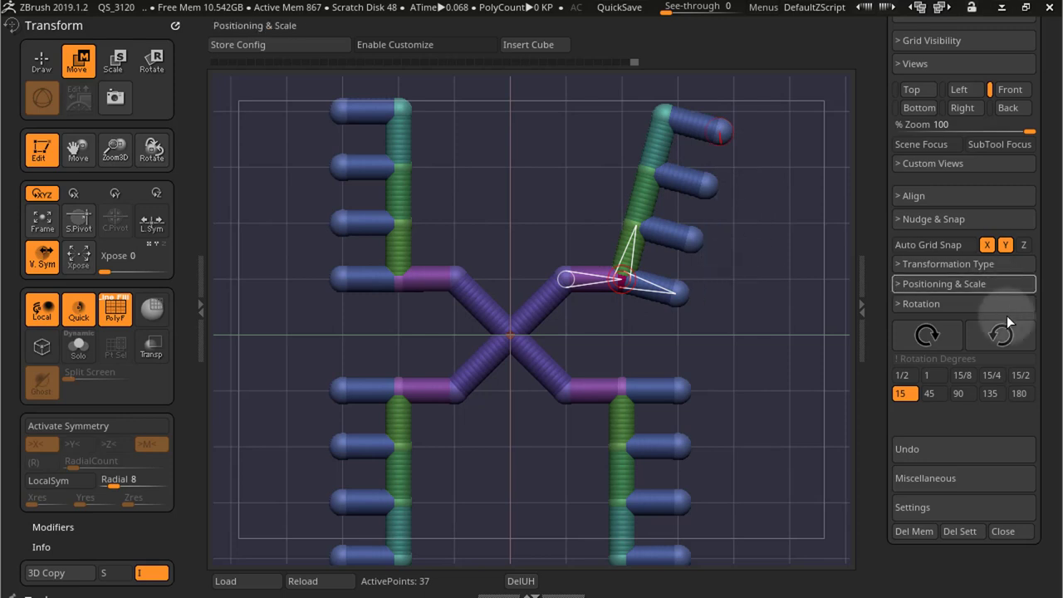
left_click(999, 342)
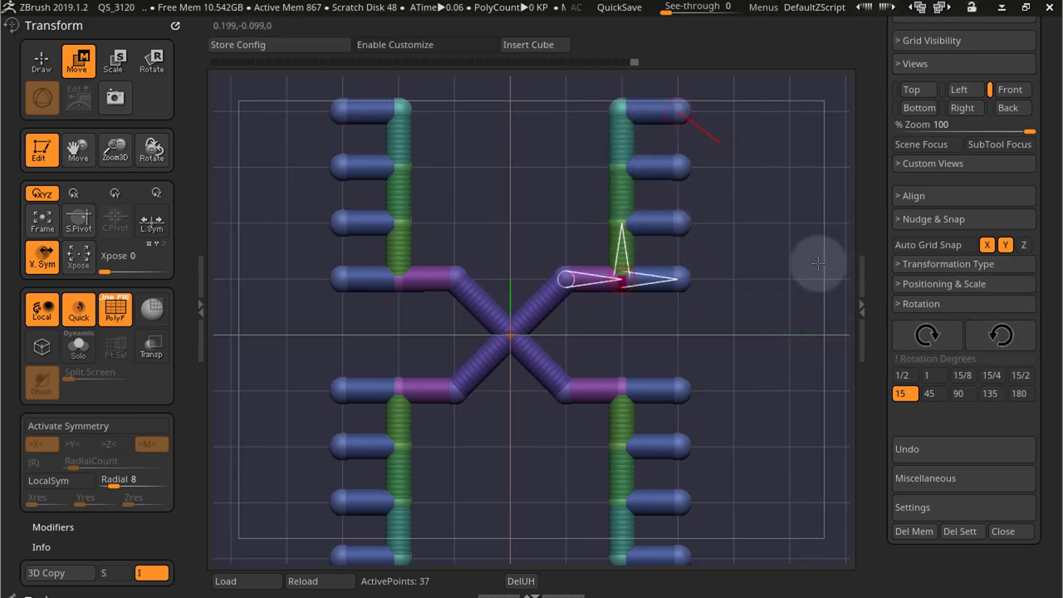
Turn on X and Y symmetry, and rotate the four branches 15 degrees clockwise and counter-clockwise from upright, returning them each time.
left_click(938, 268)
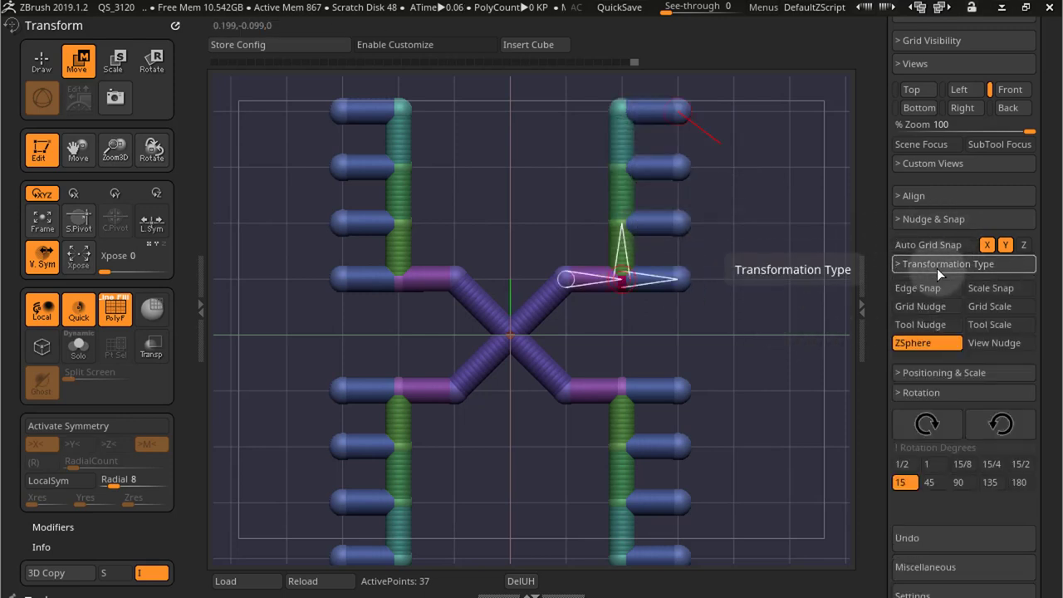
left_click(937, 268)
left_click(934, 283)
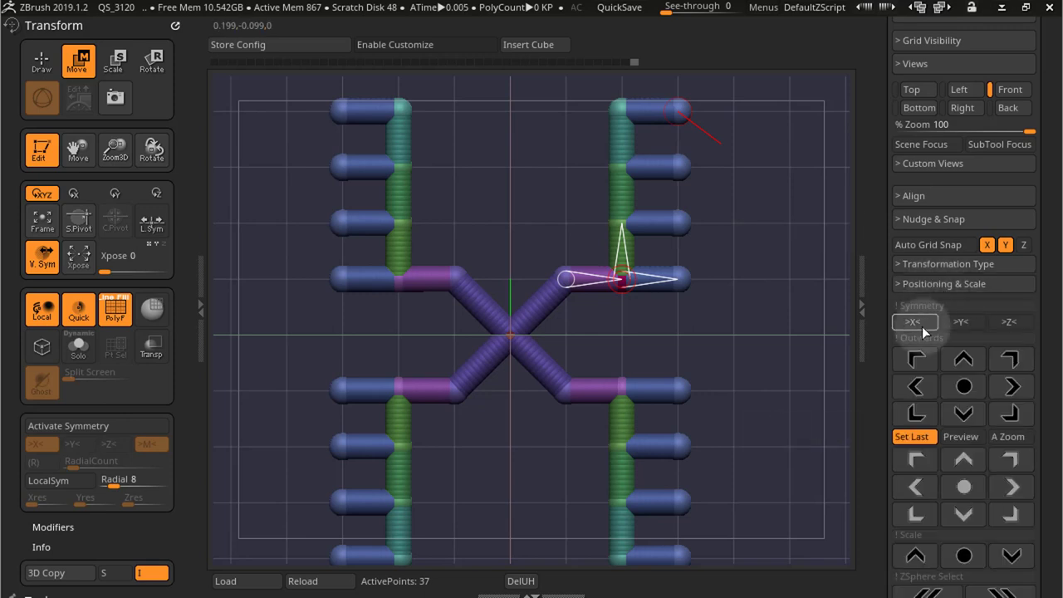
left_click(917, 323)
scroll(995, 94, "down", 5)
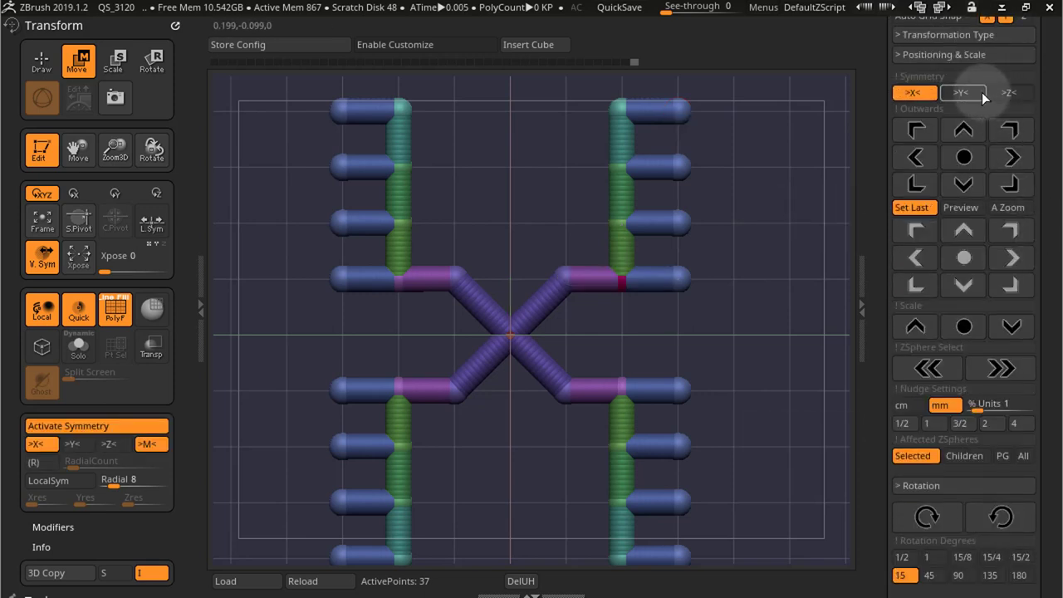
left_click(982, 92)
left_click(925, 516)
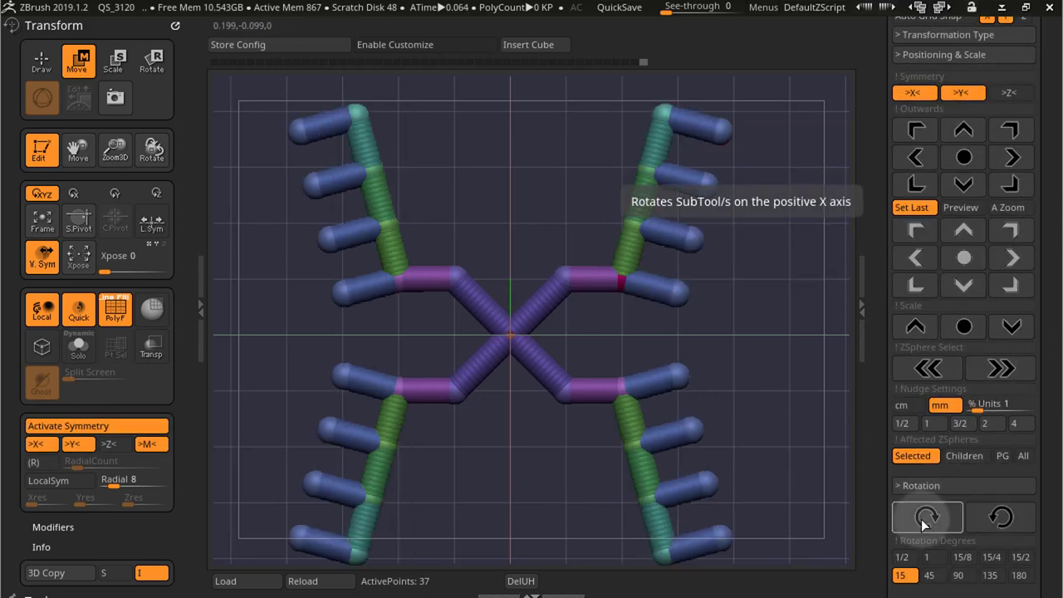
left_click(1004, 523)
left_click(1006, 523)
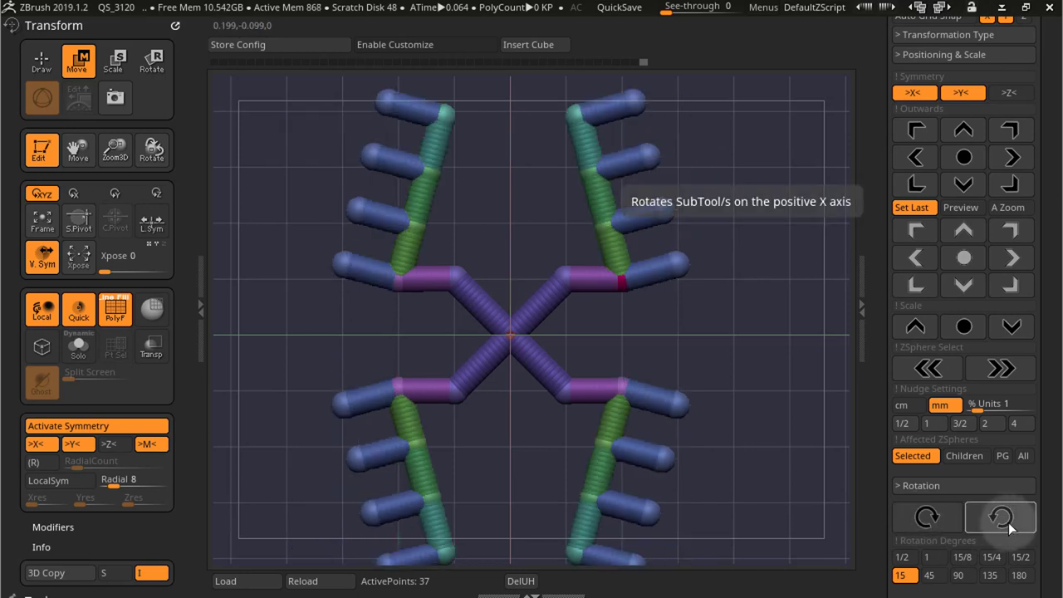
left_click(925, 517)
Mask the lower right branch, and rotate the branches 15 degrees in both directions with X and Y symmetry on, returning them each time.
left_click_drag(756, 366, 546, 577, "ctrl")
key("ctrl+z")
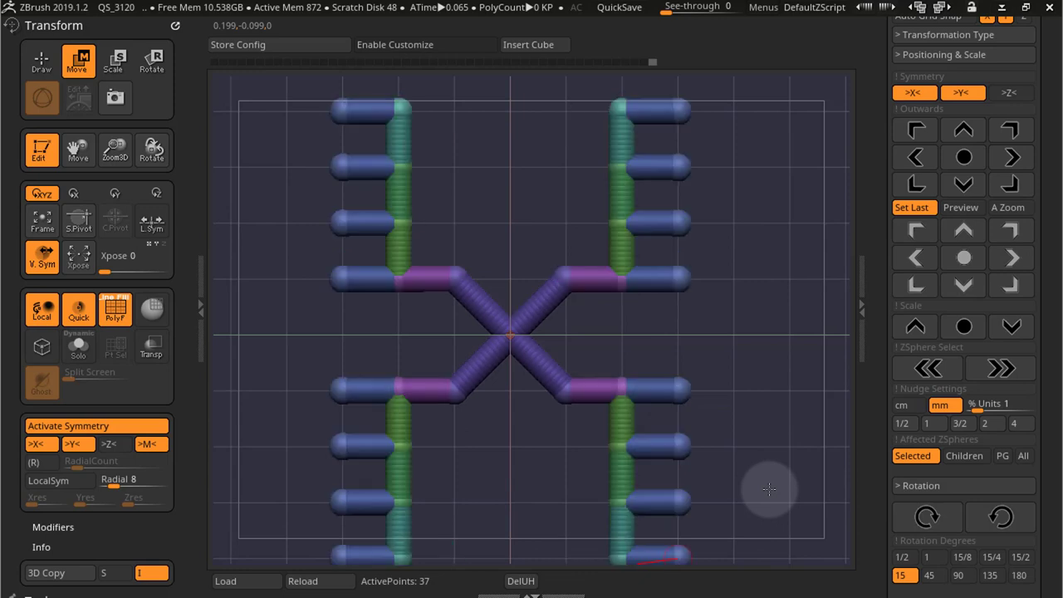
left_click(1001, 367)
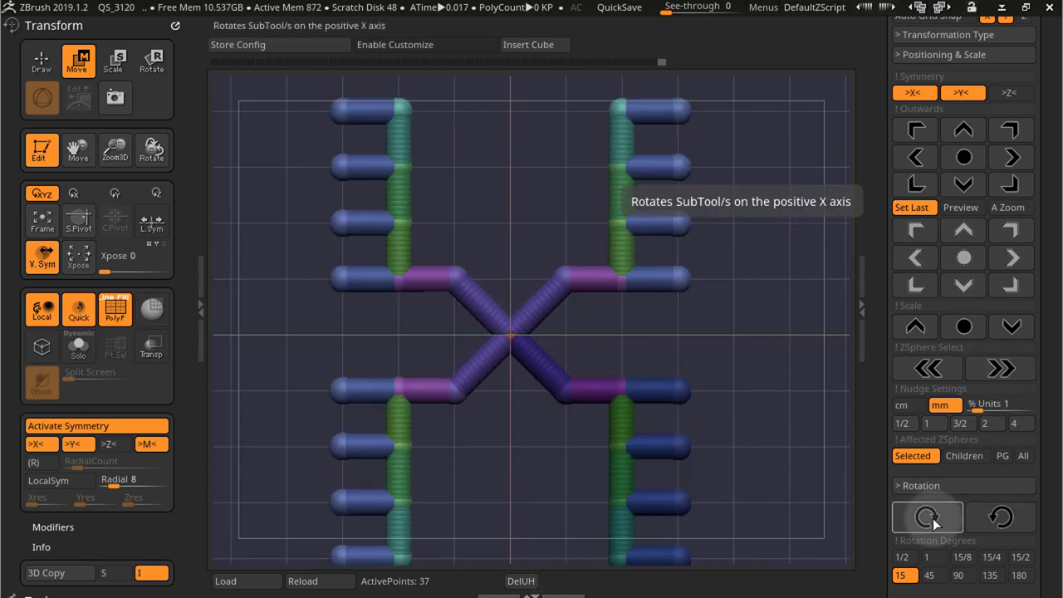
left_click(924, 516)
left_click(1009, 517)
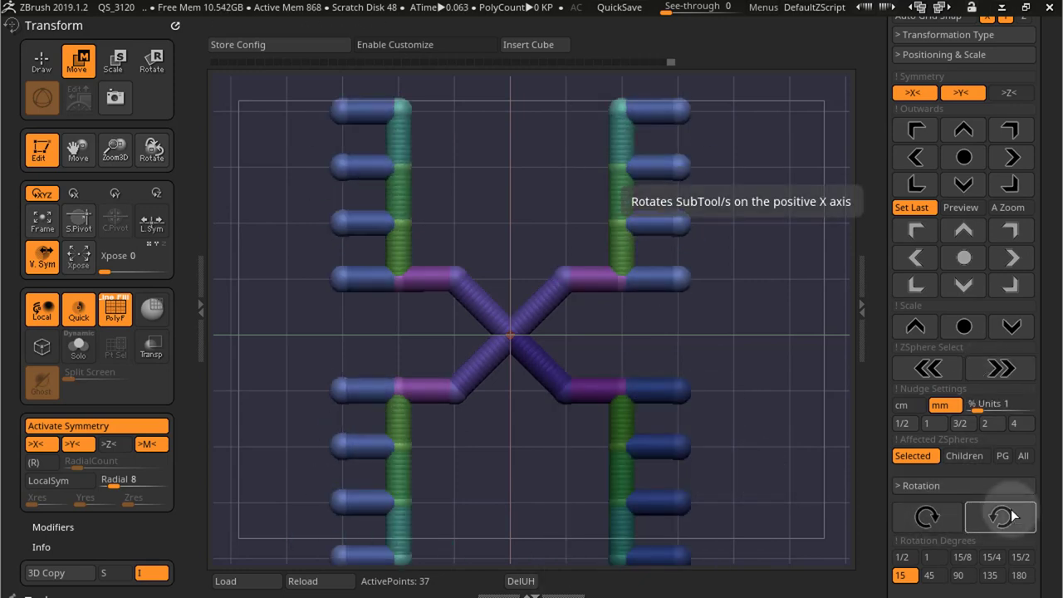
left_click(1005, 517)
left_click(944, 516)
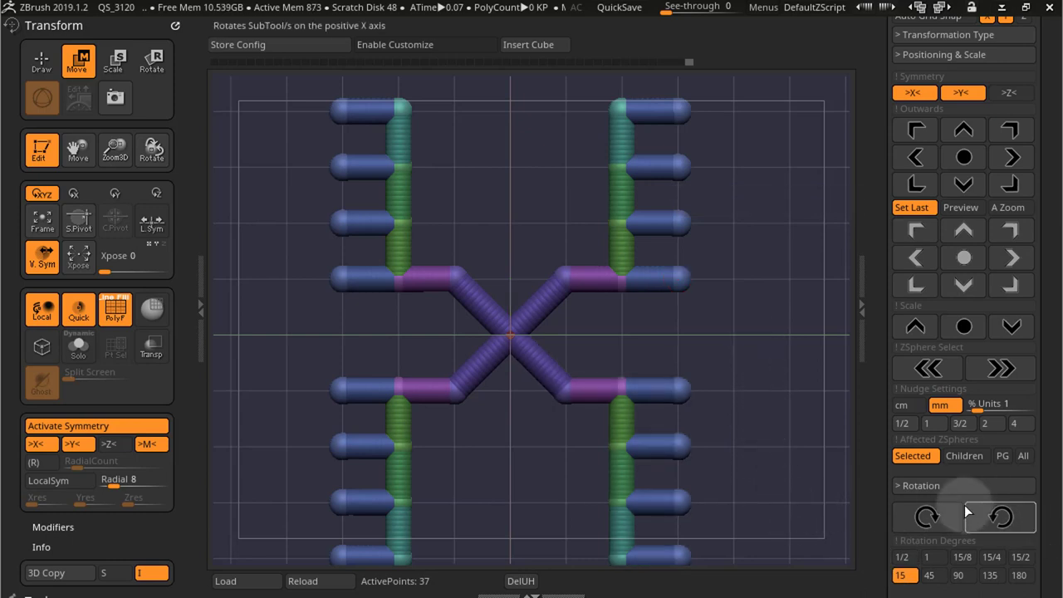
Select the upper right elbow ZSphere, and in the left view with symmetry off rotate its branch 30 degrees clockwise and back.
left_click_drag(1052, 263, 1053, 288)
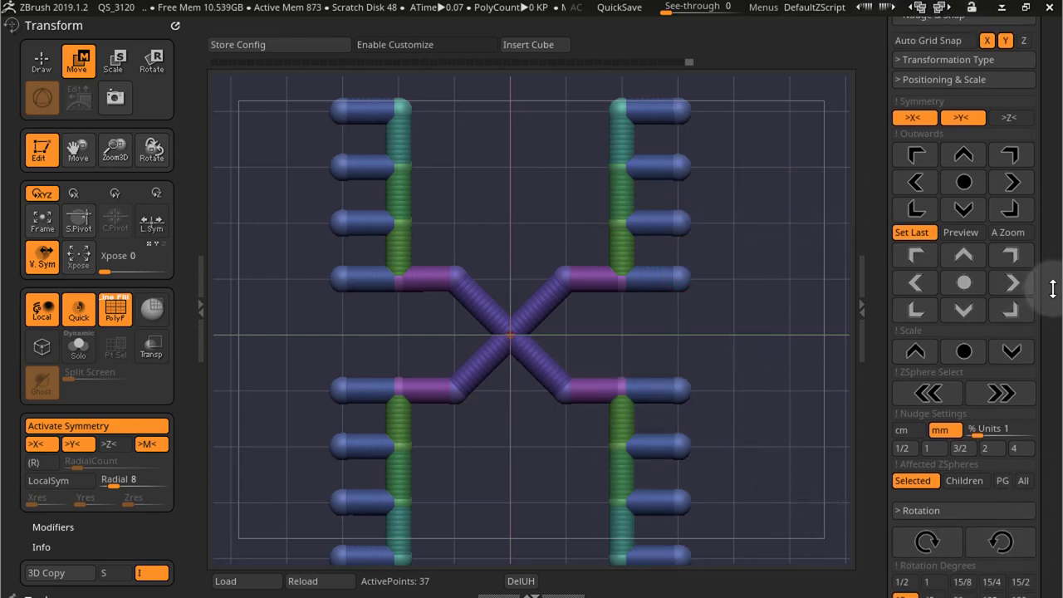
left_click(564, 273)
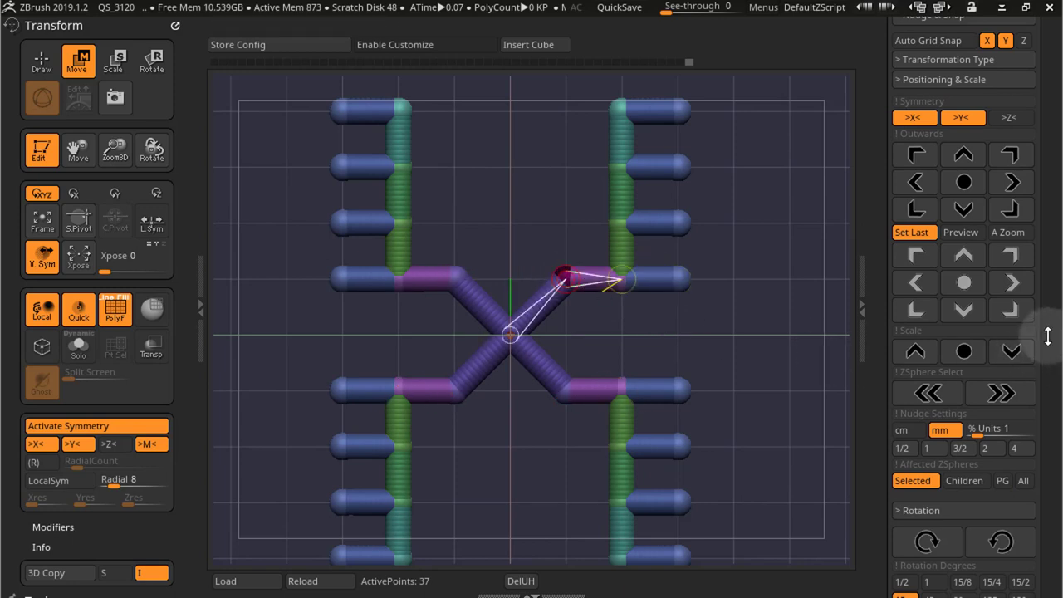
scroll(1048, 334, "up", 5)
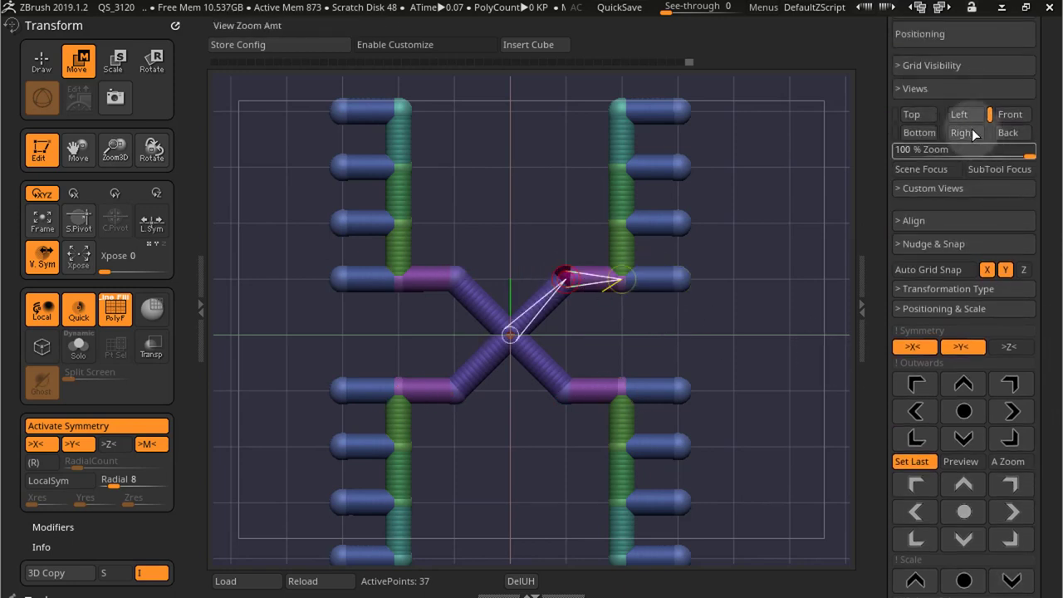
left_click(966, 118)
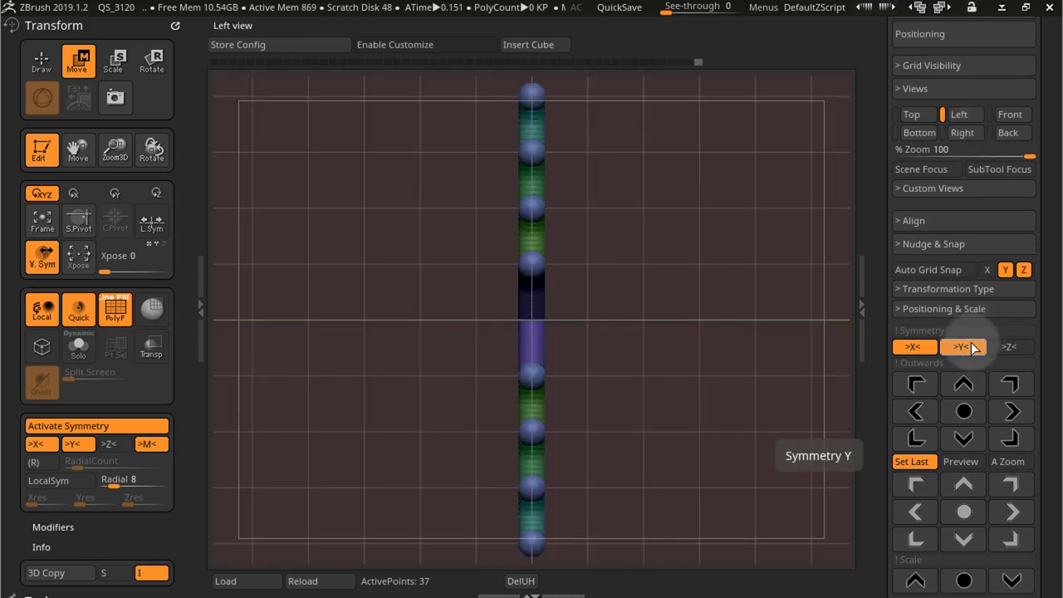
left_click(926, 345)
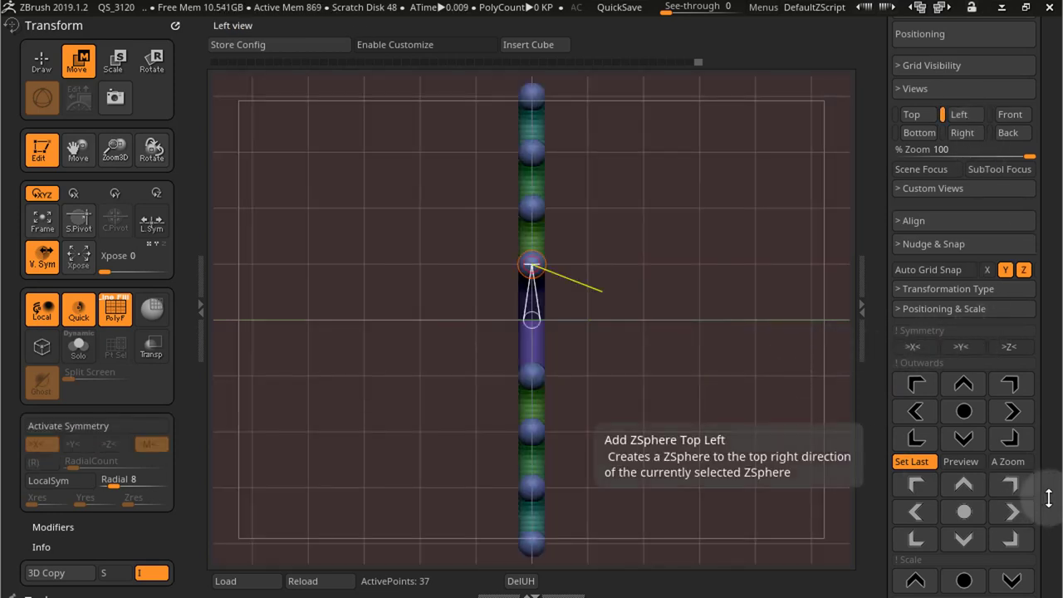
scroll(1048, 498, "down", 5)
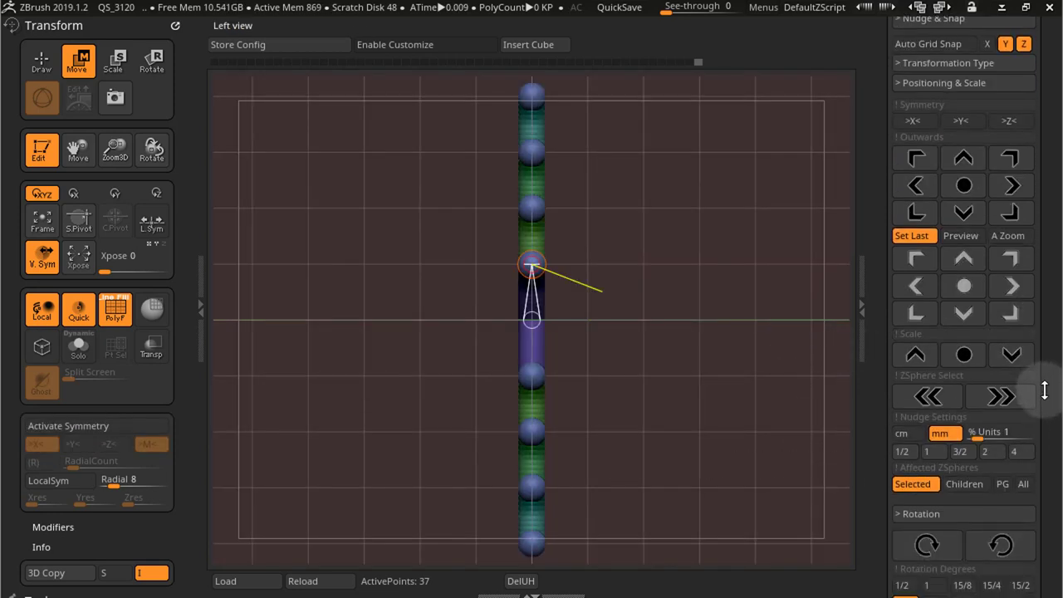
left_click(936, 562)
left_click(937, 563)
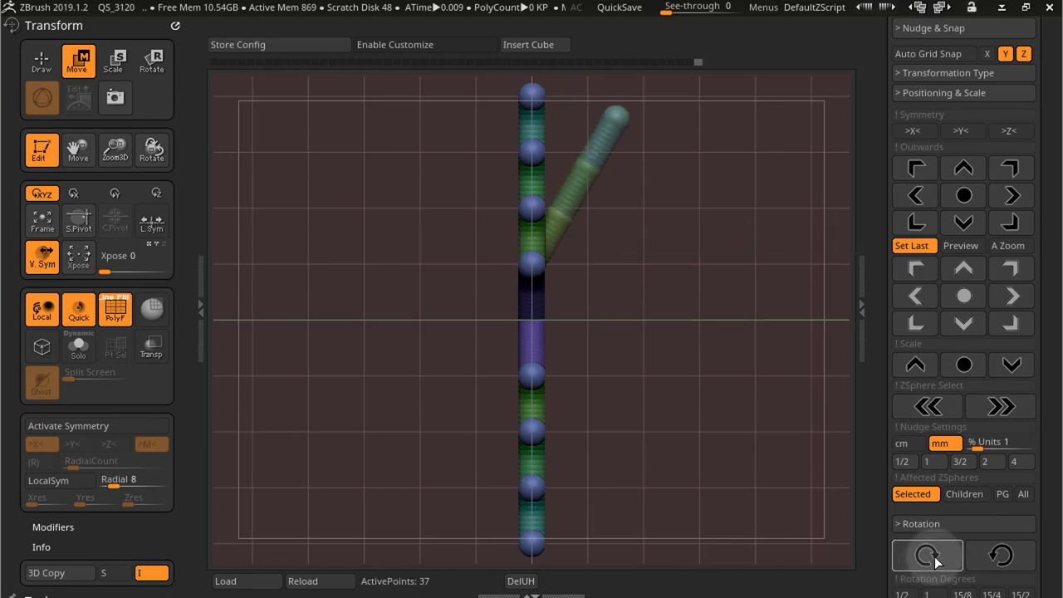
left_click(1000, 554)
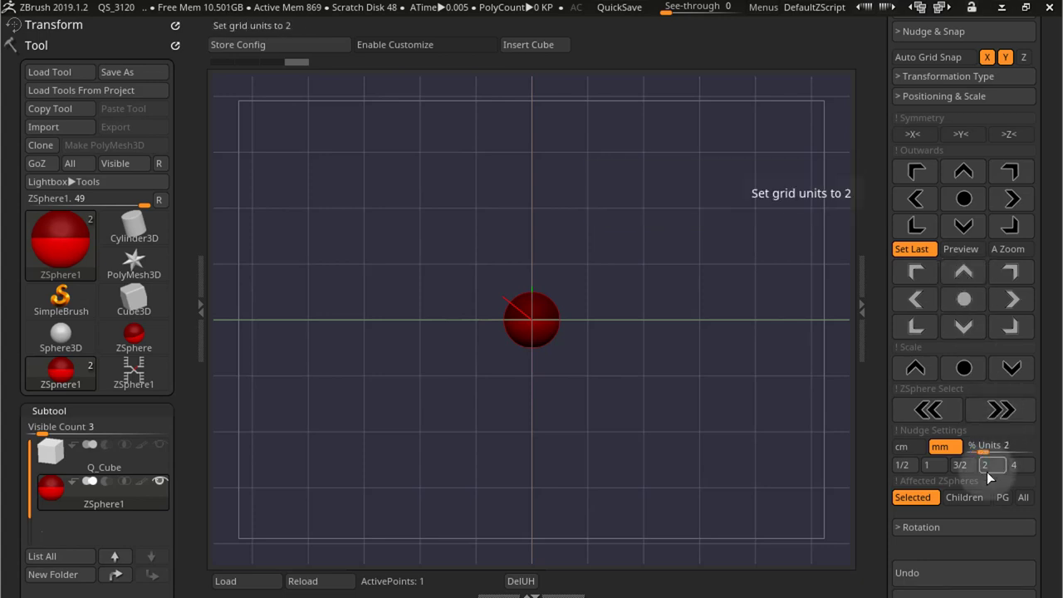
Add a ZSphere 2 mm above the root of the single-ZSphere model, and scale it down by 0.5 mm.
left_click(964, 272)
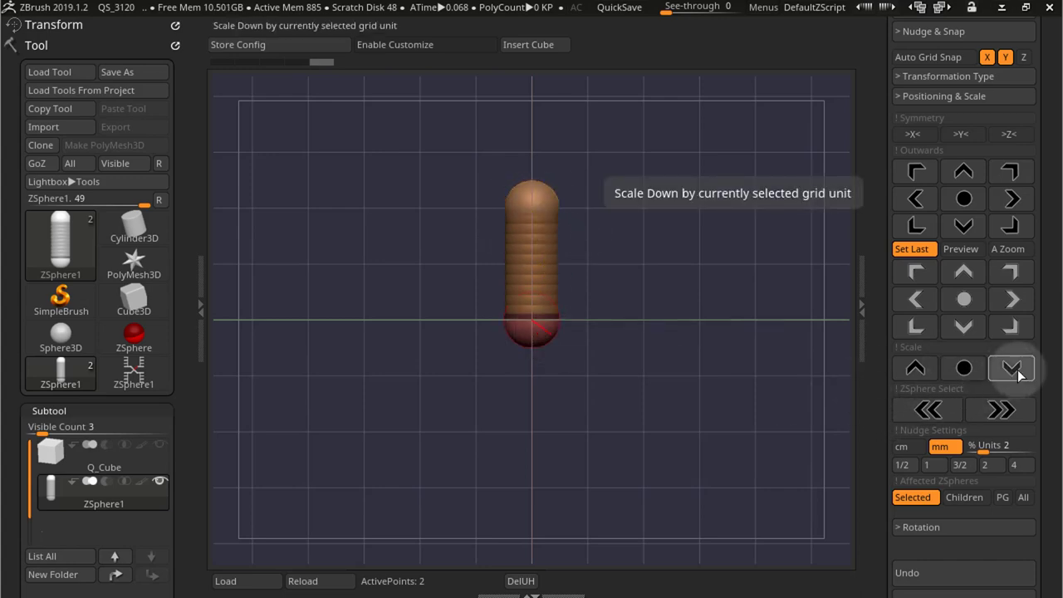
left_click(901, 464)
left_click(1010, 370)
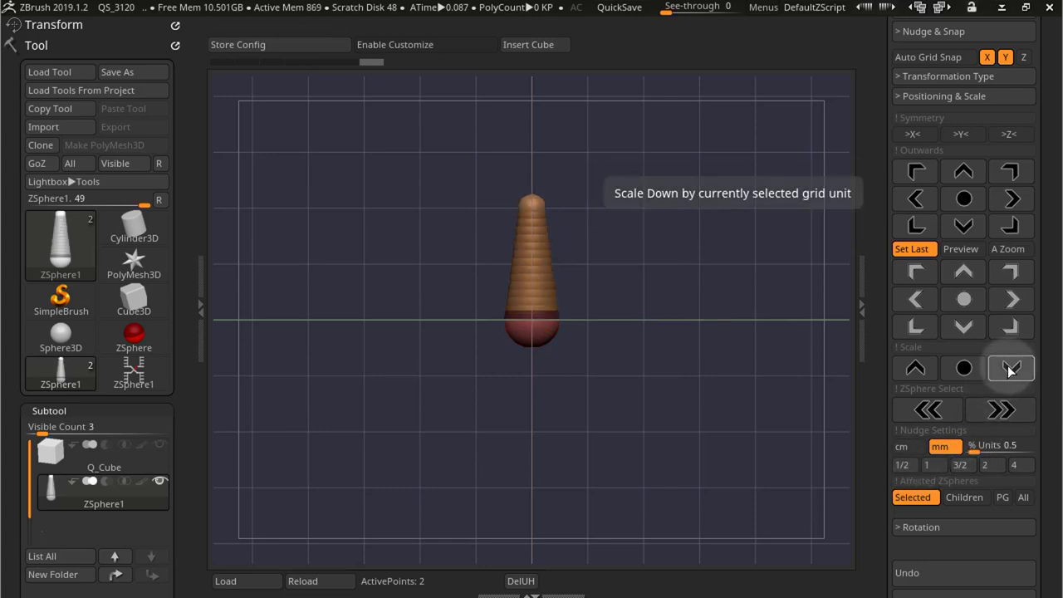
Scale the top ZSphere back up by 0.5 mm, and set the nudge units to 2 mm.
left_click(917, 368)
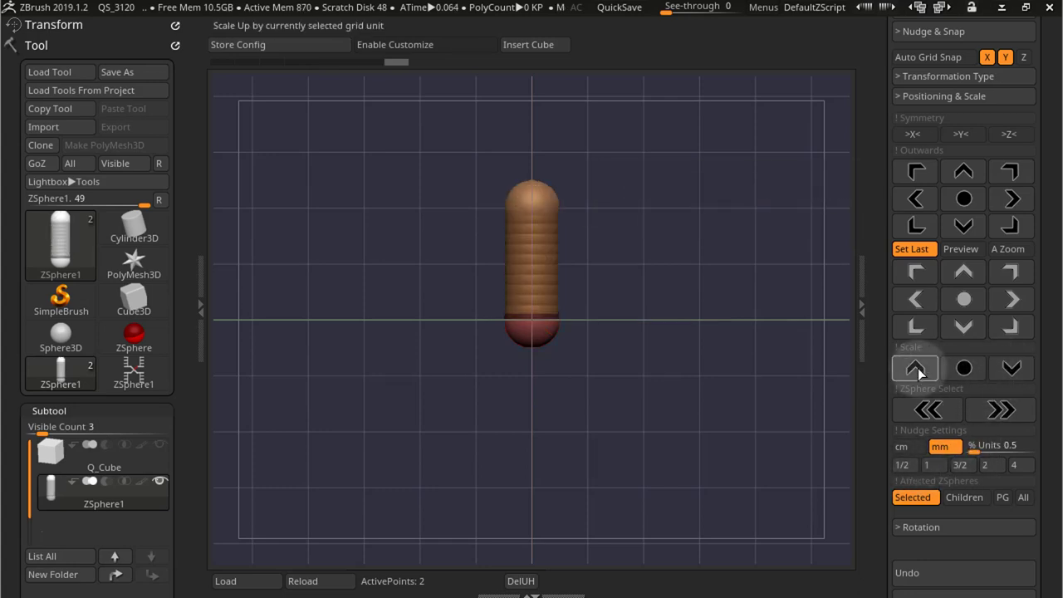
left_click(1009, 368)
left_click(984, 464)
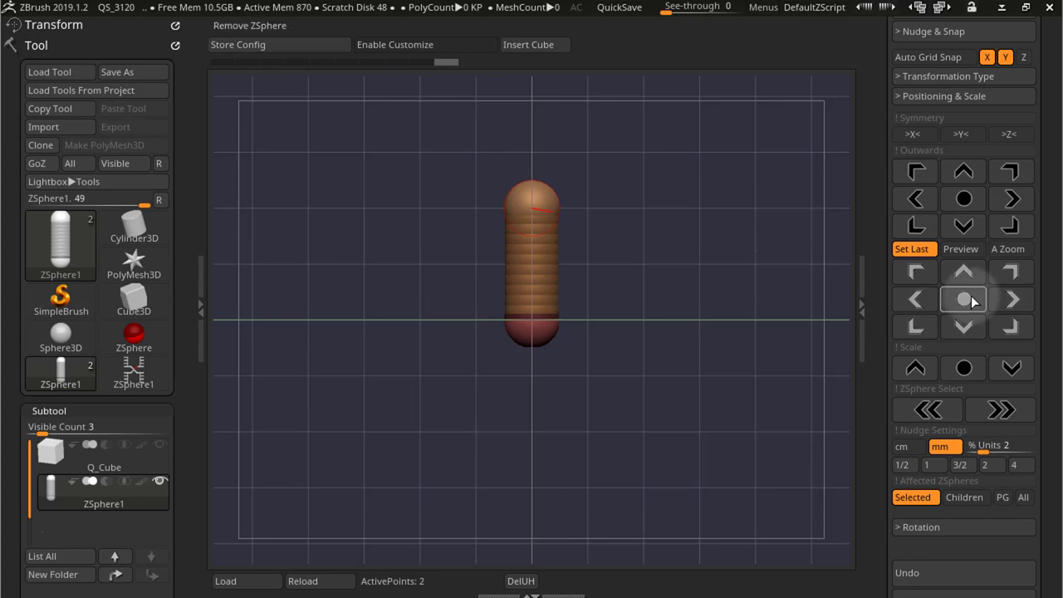
Chain ZSpheres 2 mm right and diagonally down-right from the top ZSphere, and remove every ZSphere except the root.
left_click(1012, 301)
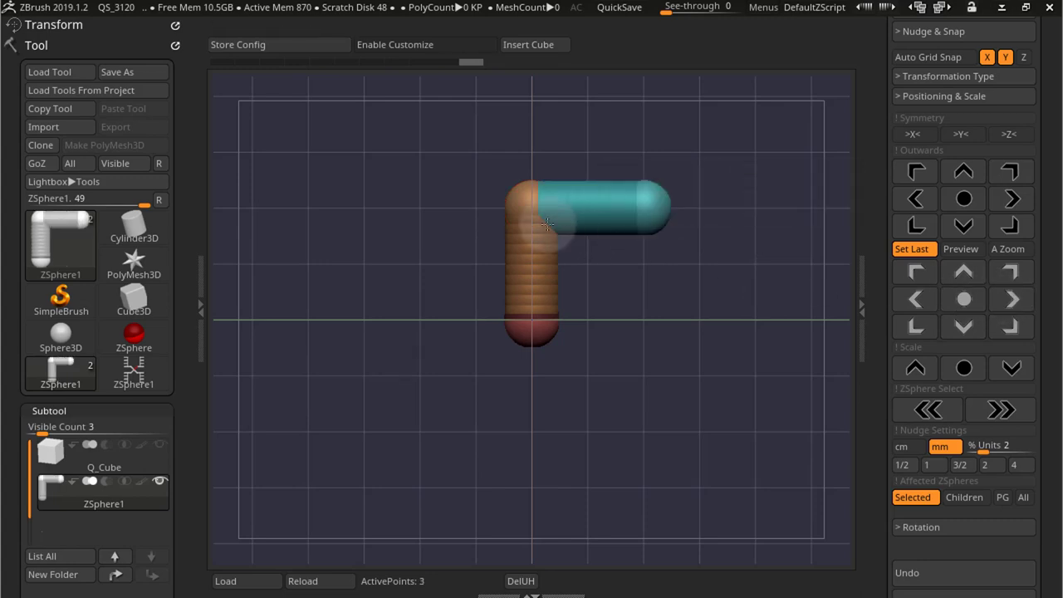
left_click(1012, 330)
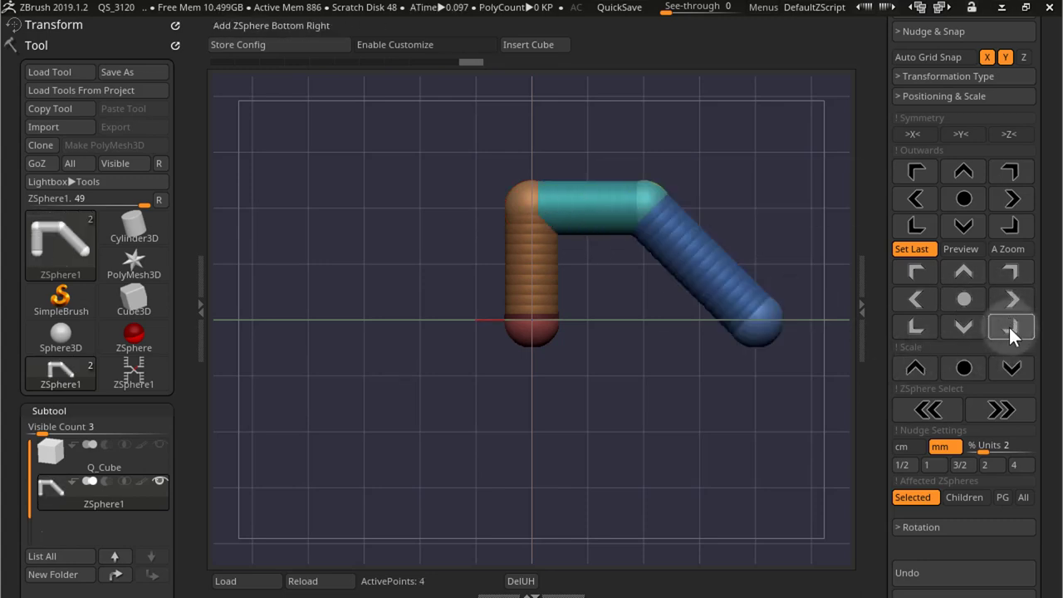
left_click(963, 300)
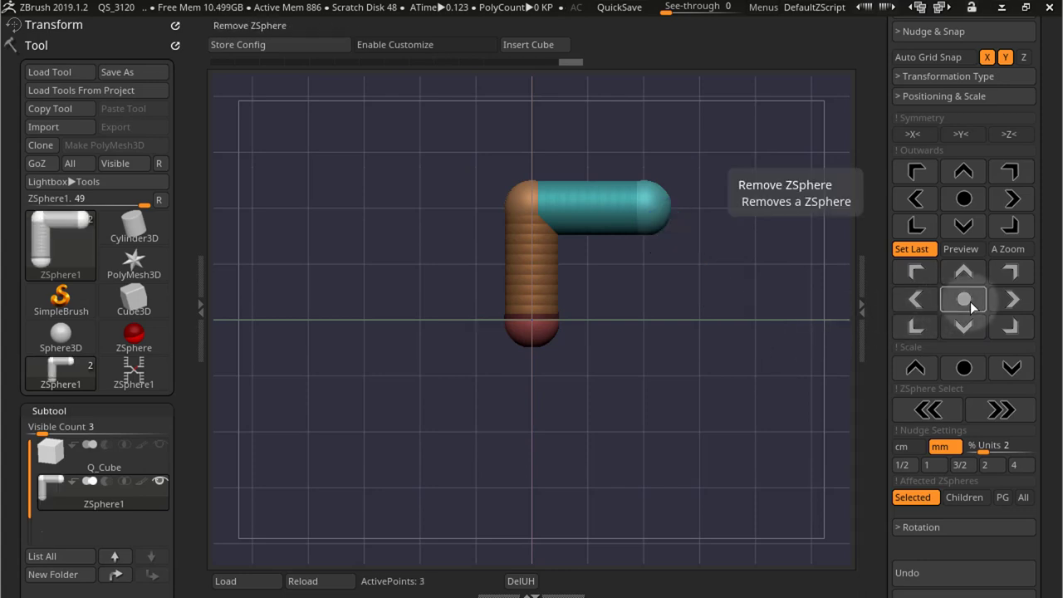
left_click(963, 299)
left_click(965, 301)
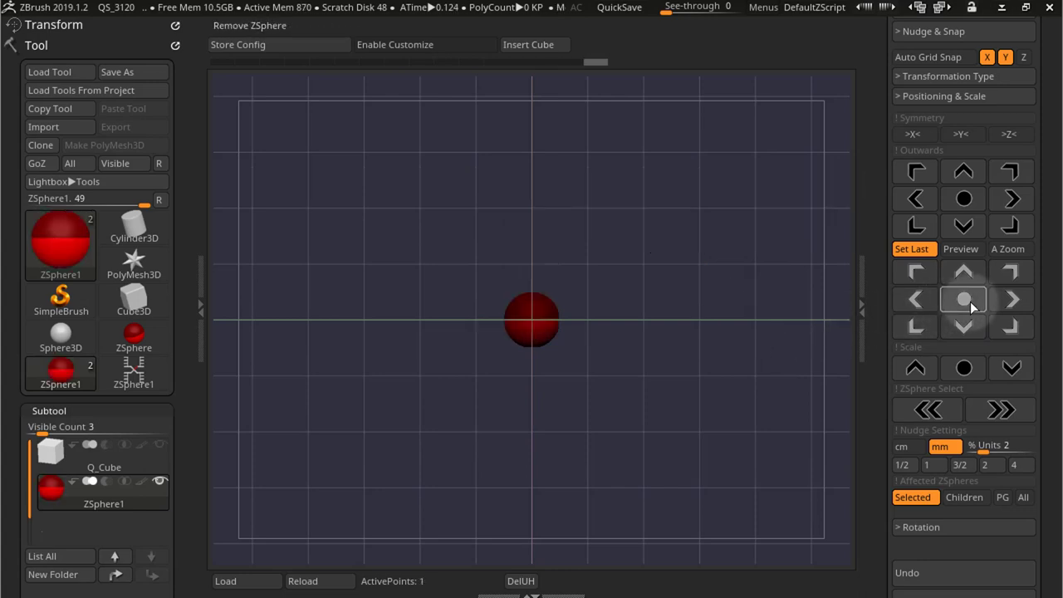
Turn off selecting the last created ZSphere, and add ZSpheres 2 mm above, right of, left of and below the root.
left_click(913, 249)
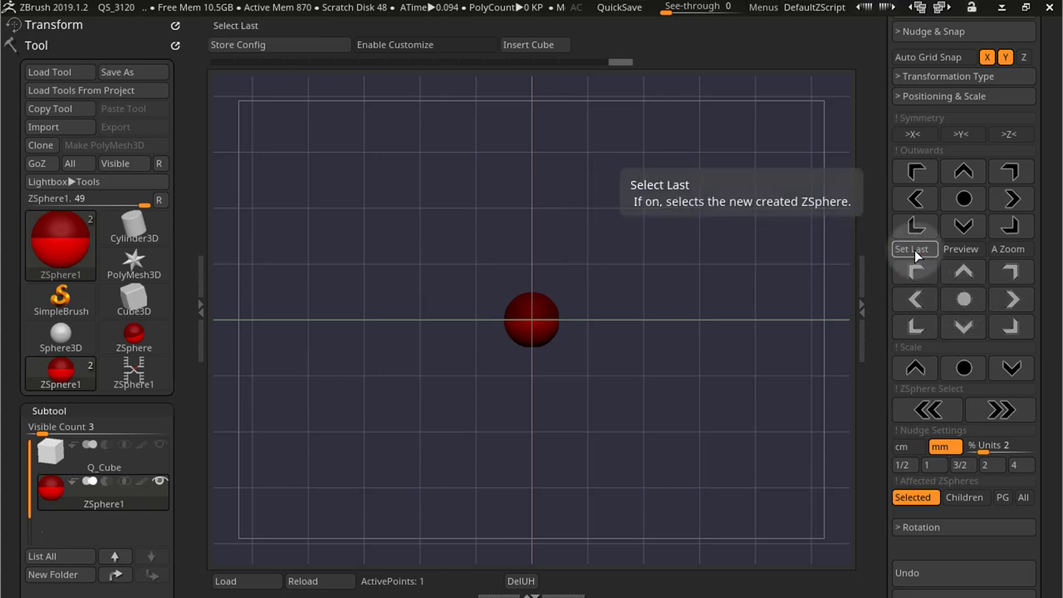
left_click(969, 274)
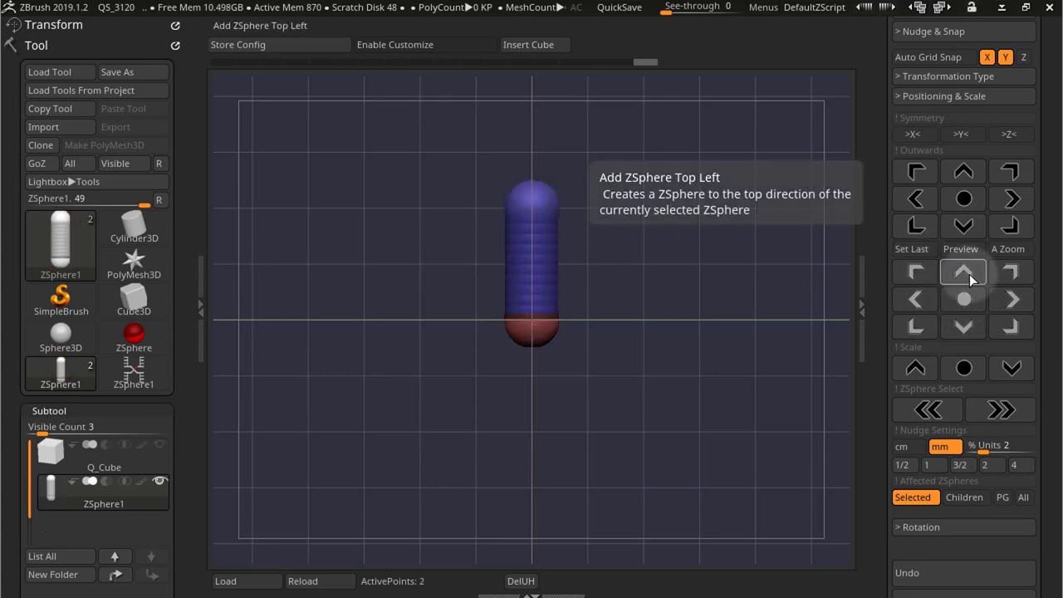
left_click(1012, 300)
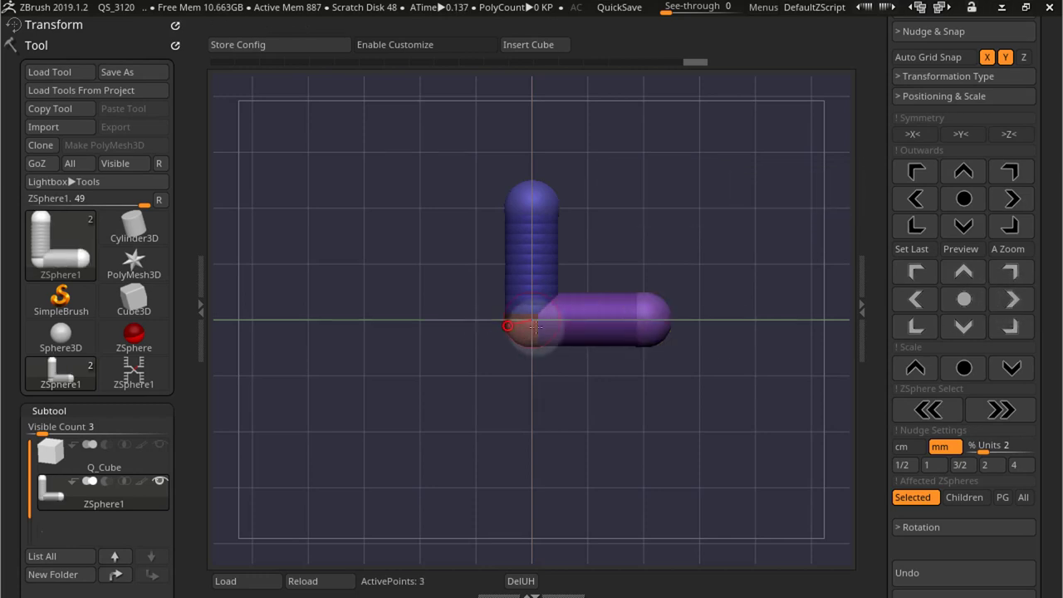
left_click(916, 311)
left_click(960, 330)
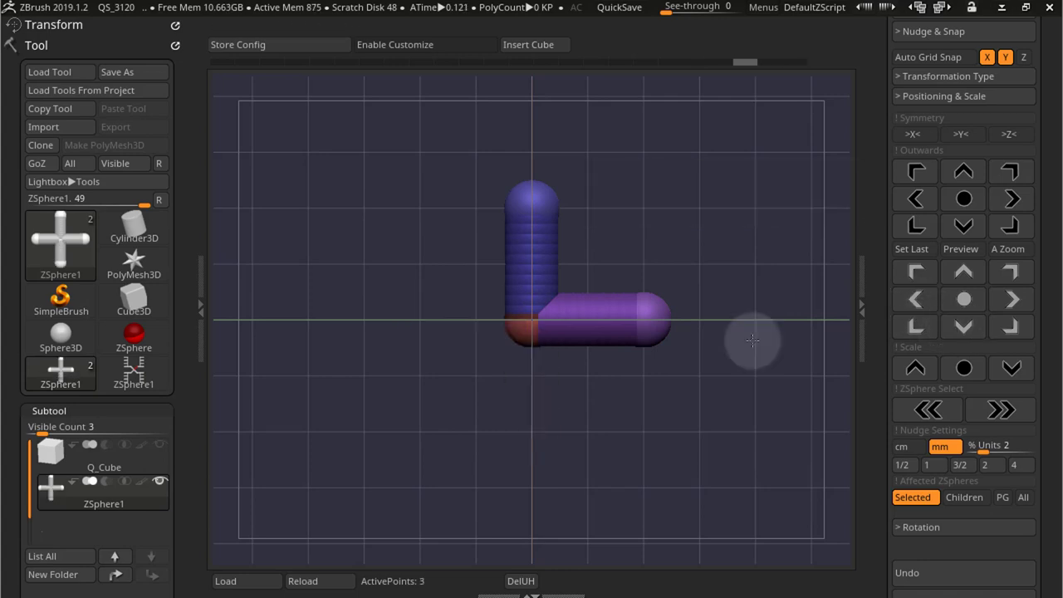
Undo the added ZSpheres back to the root, and switch selecting the last created ZSphere on and off again.
key("ctrl+z")
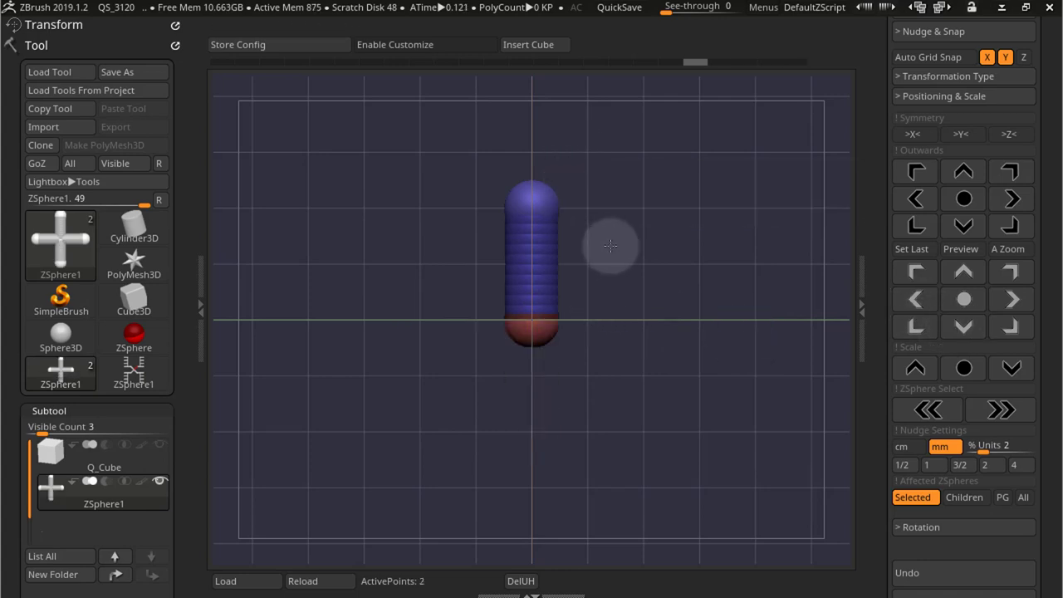
key("ctrl+z")
left_click(911, 249)
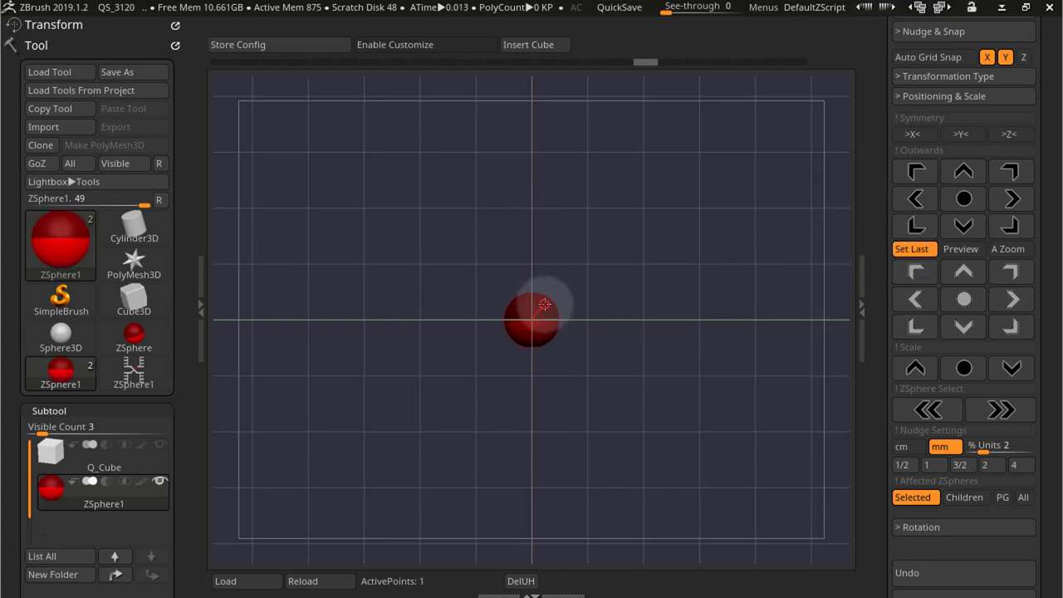
left_click(910, 253)
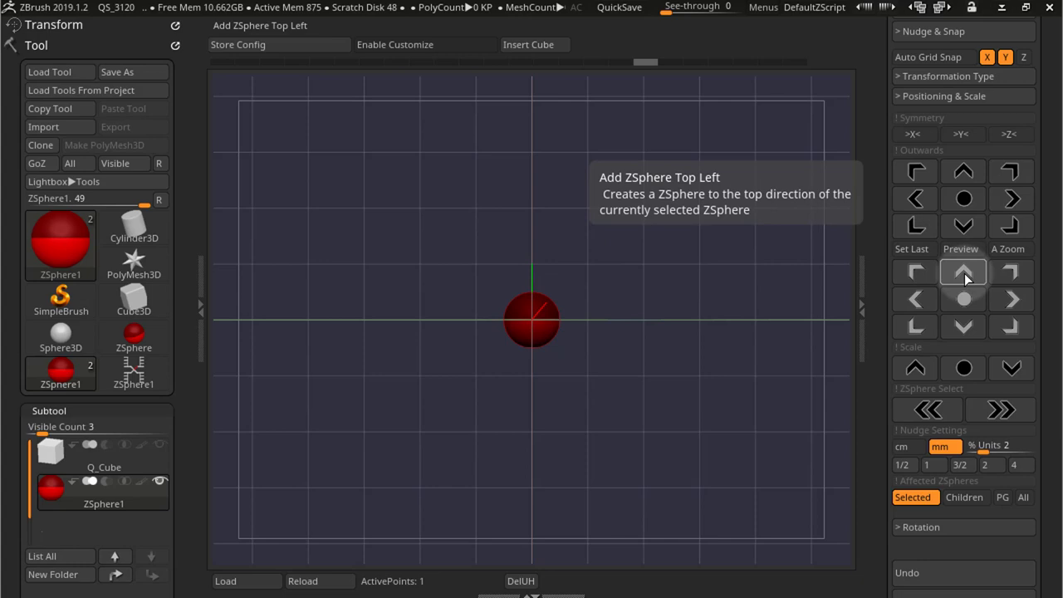
Add ZSpheres 2 mm above and 2 mm to the right of the root while the root stays selected.
left_click(964, 273)
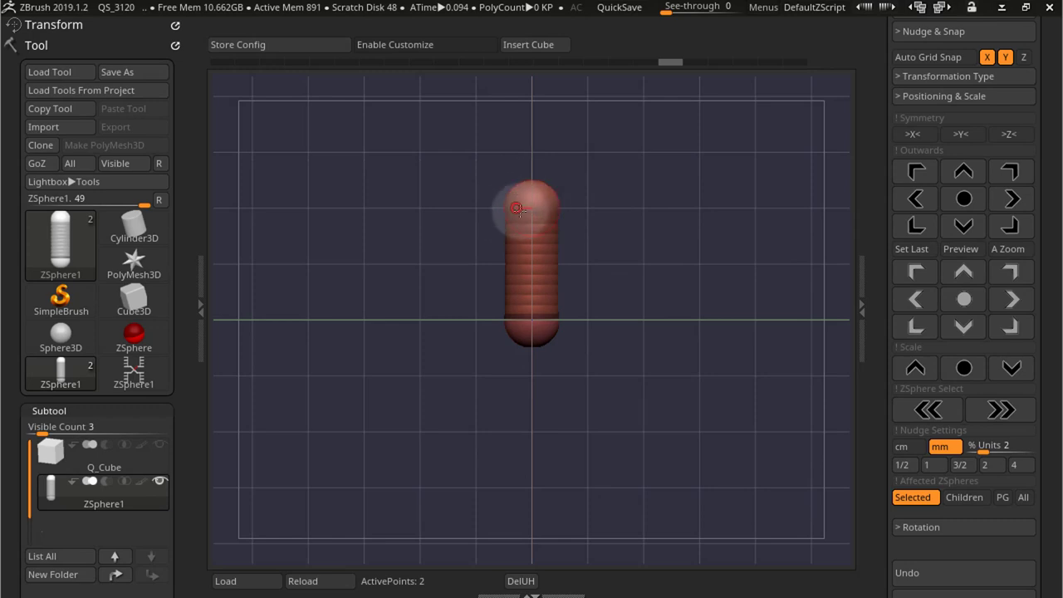
left_click(966, 277)
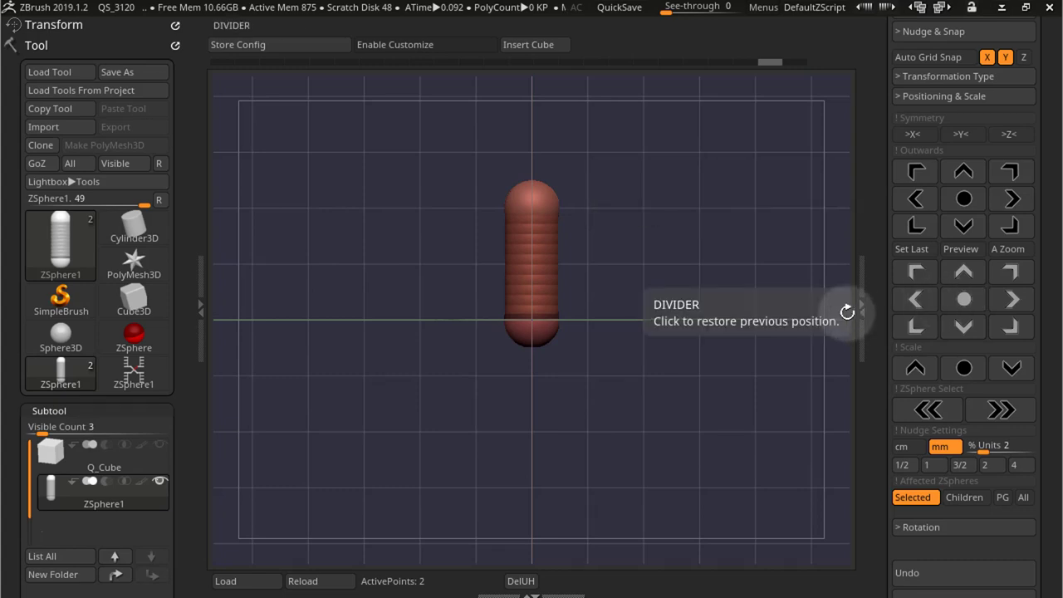
left_click(1011, 300)
Nudge the root ZSphere up 2 mm, and return the model to the single root ZSphere.
left_click(962, 174)
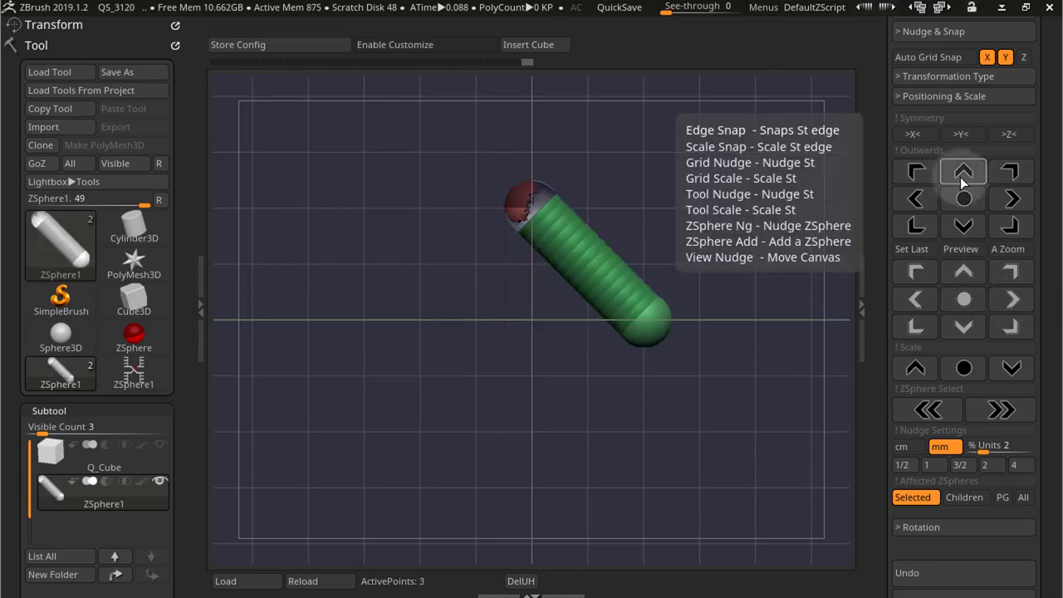
left_click(961, 174)
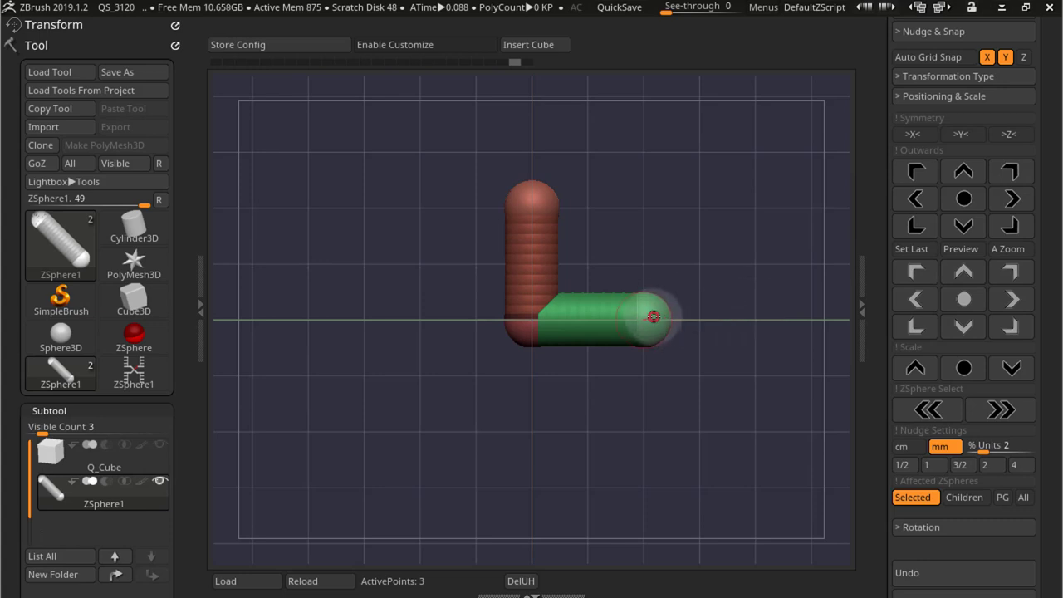
left_click(964, 299)
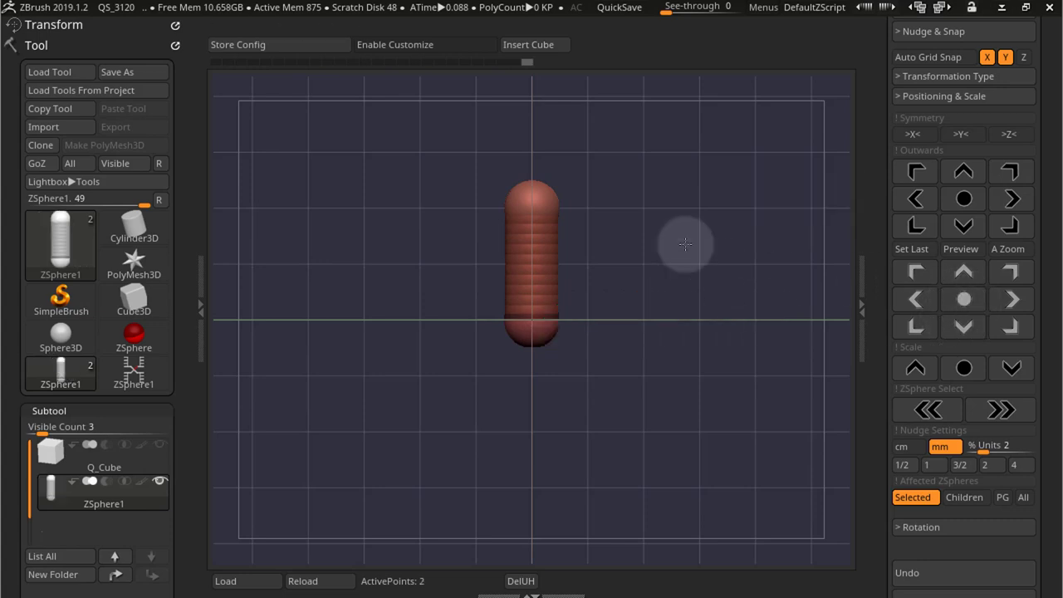
Turn on X and Y symmetry, and add a mirrored ZSphere 2 mm diagonally up-right of the root.
left_click(912, 134)
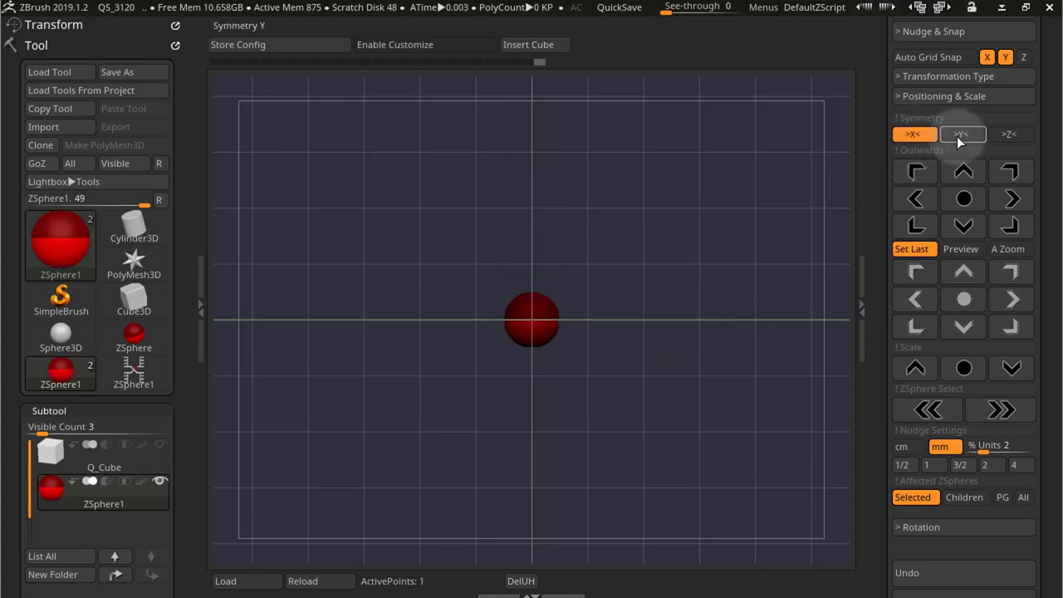
left_click(959, 134)
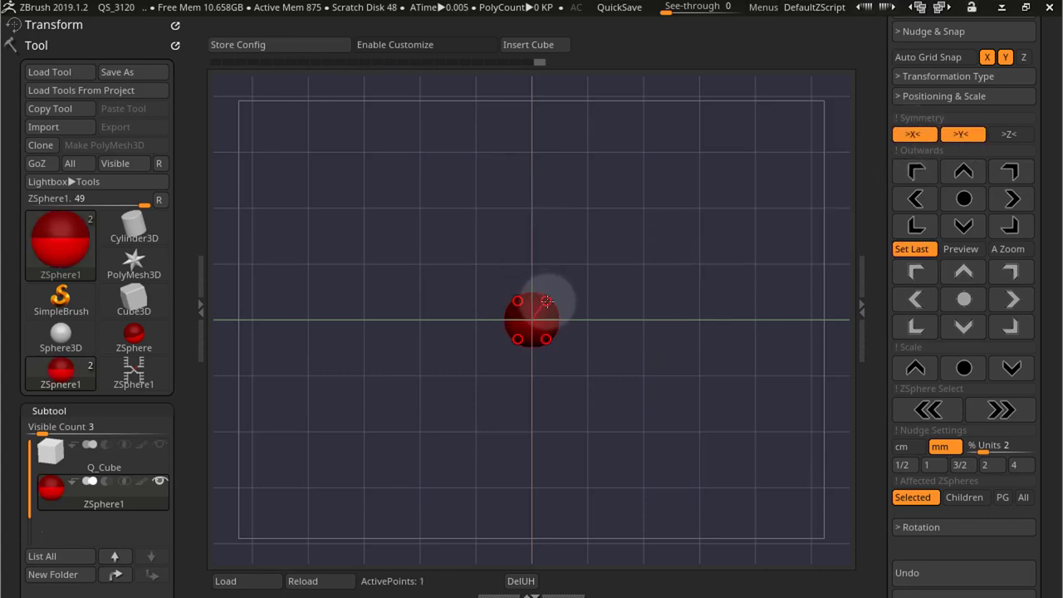
left_click(1021, 275)
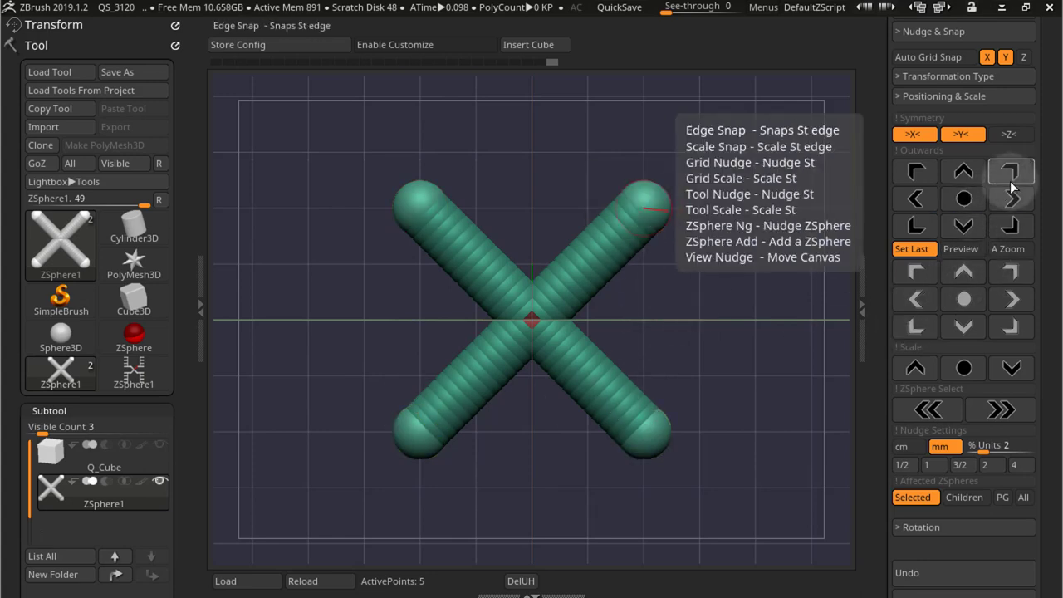
Nudge the mirrored end ZSpheres 2 mm up and back, and 2 mm right and back.
left_click(978, 173)
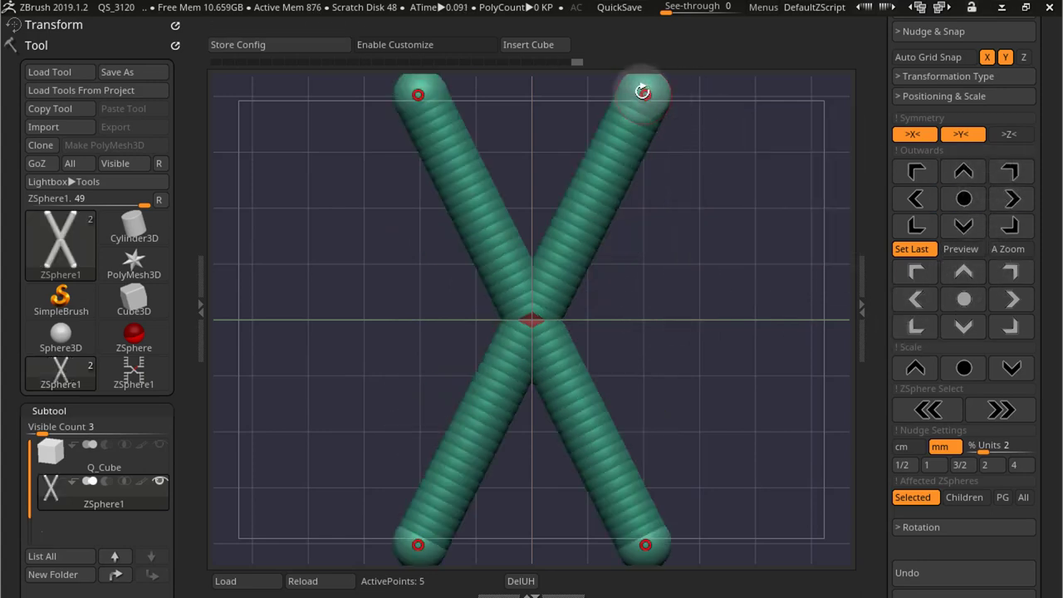
left_click(961, 224)
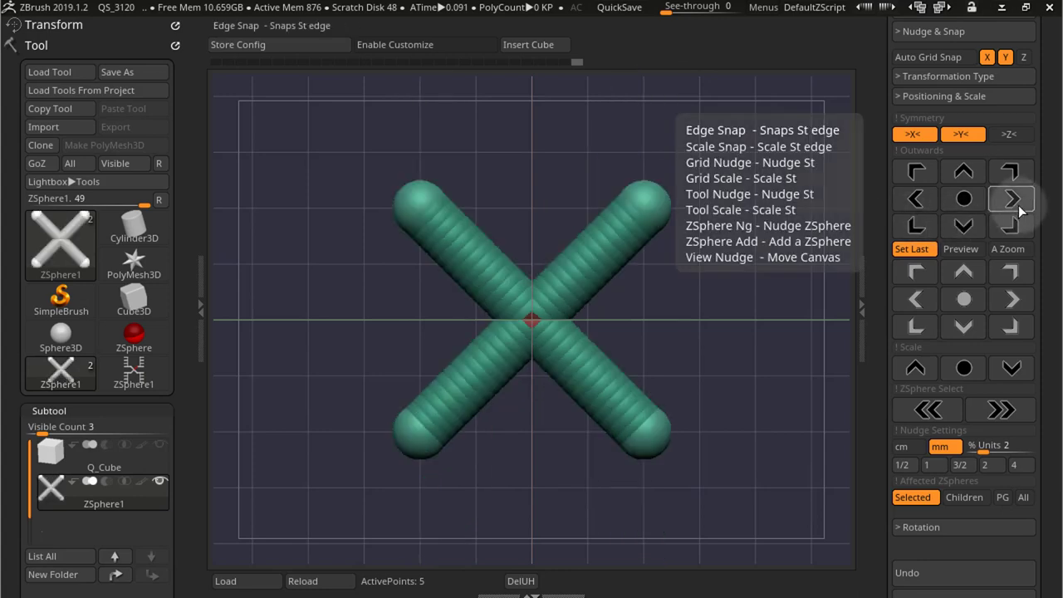
left_click(1015, 203)
left_click(915, 199)
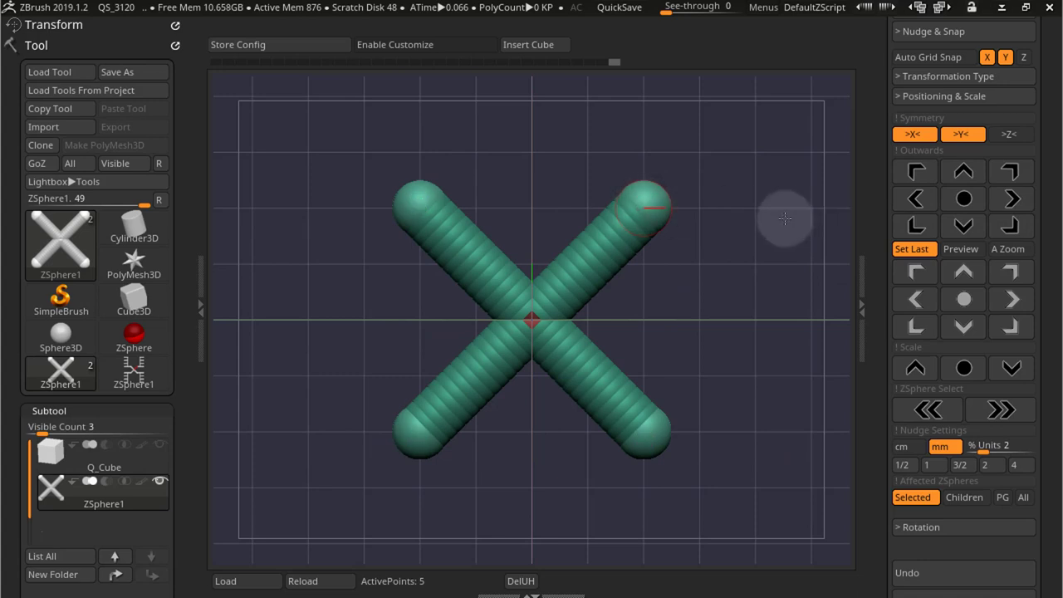
Nudge the mirrored end ZSpheres 2 mm down onto the X axis and try moving them back up, and undo the nudges.
left_click(964, 226)
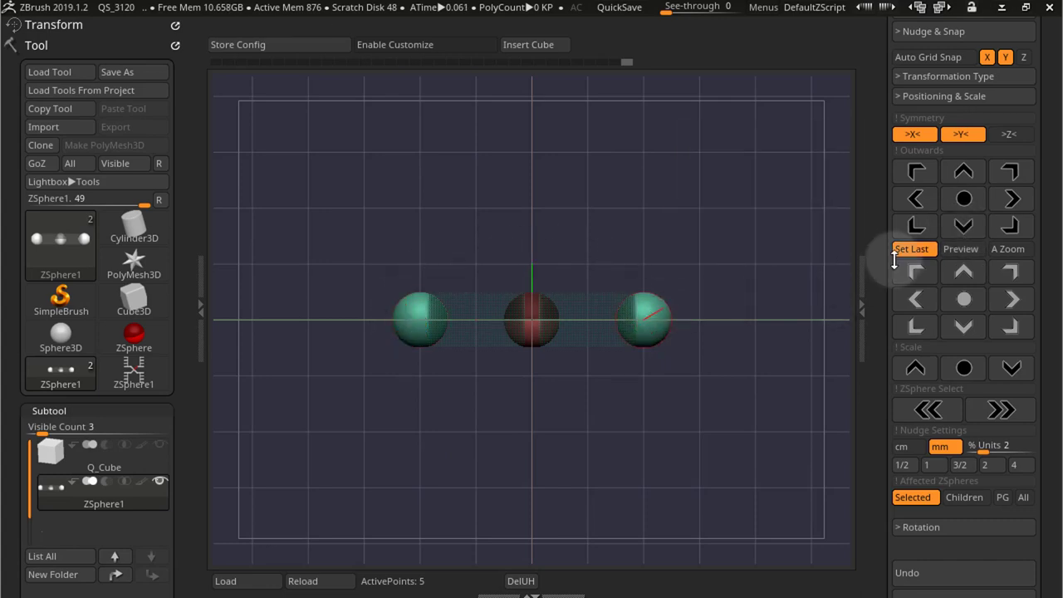
left_click(967, 181)
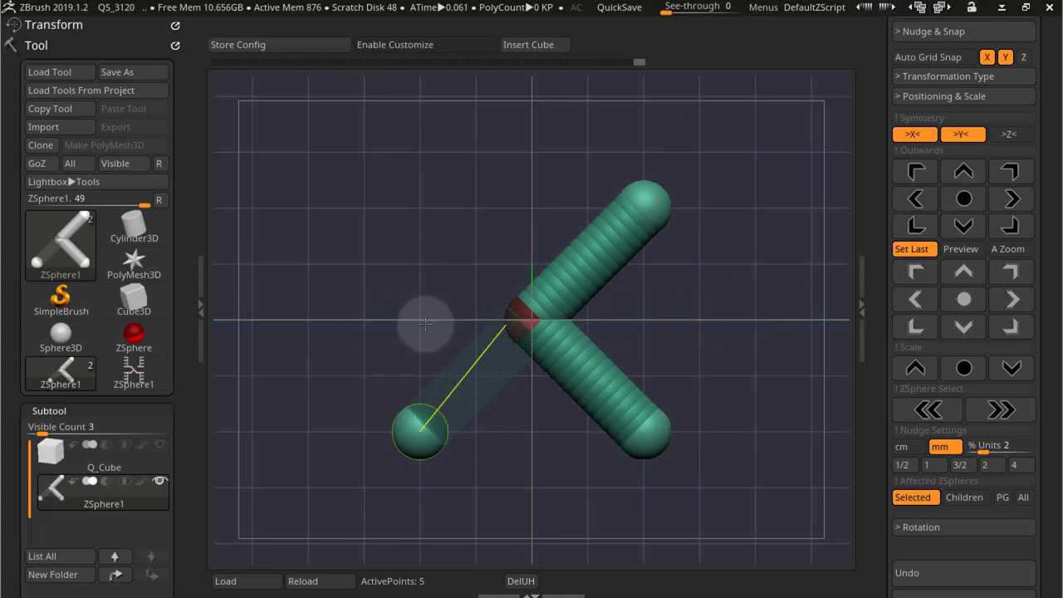
key("ctrl+z")
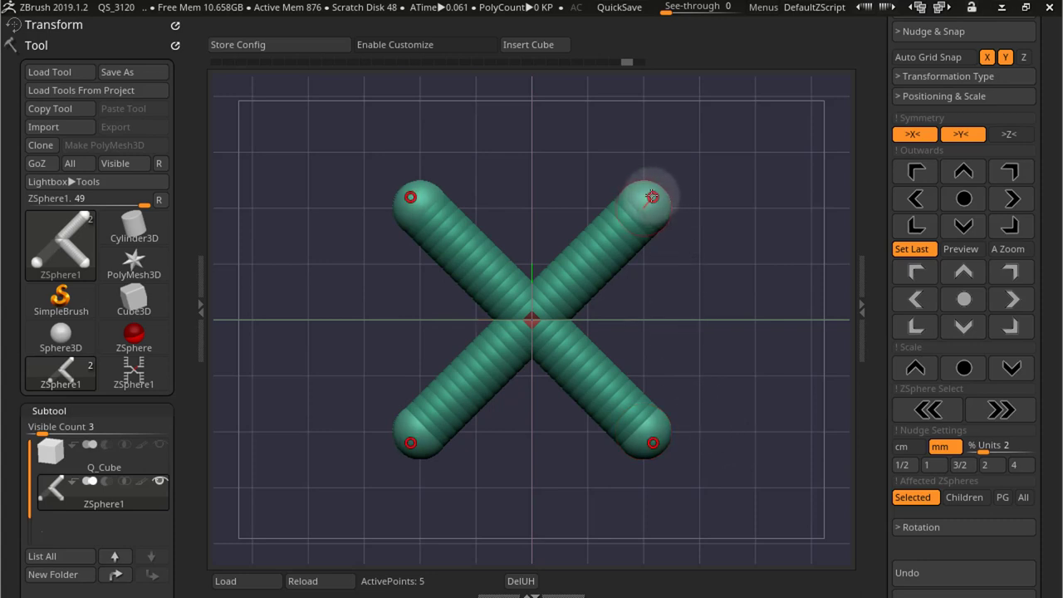
Remove the four mirrored branches so that only the root ZSphere remains, and turn on Auto Zoom.
mouse_move(652, 196)
left_mouse_down()
mouse_move(638, 182)
mouse_move(650, 191)
left_mouse_up()
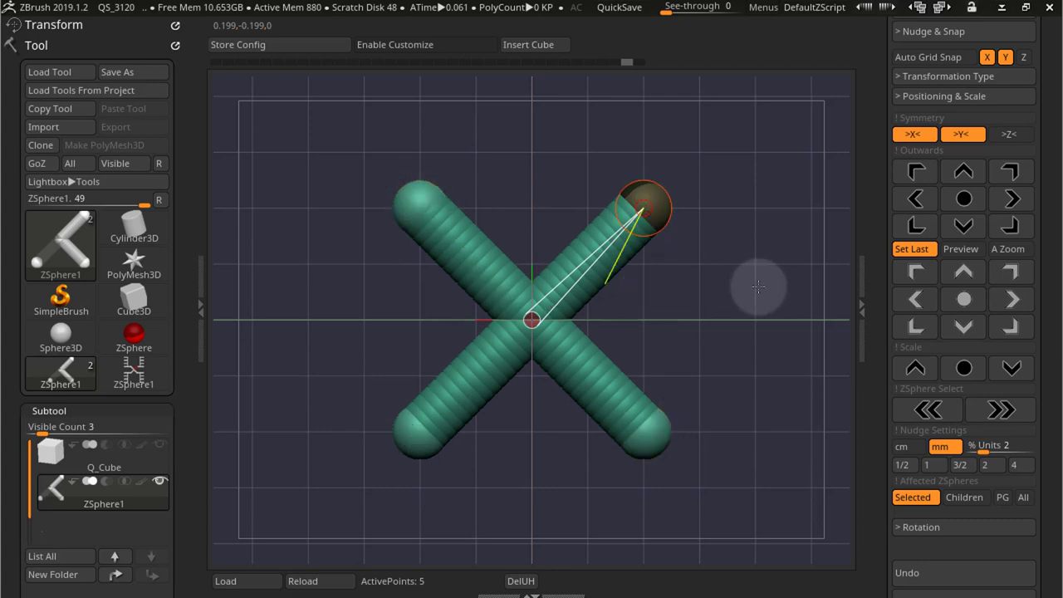
left_click(966, 301)
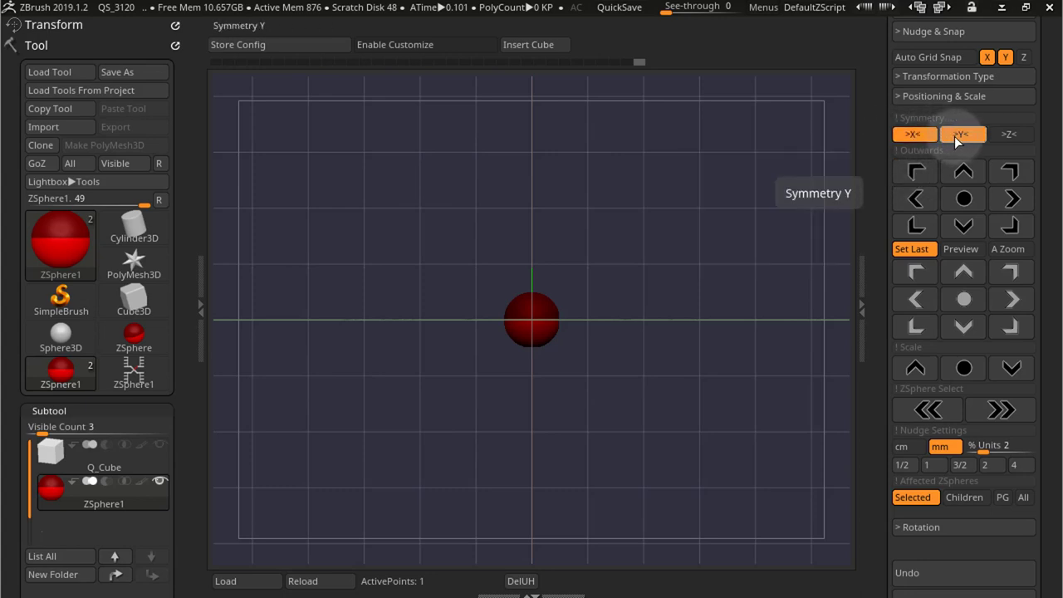
left_click(1012, 249)
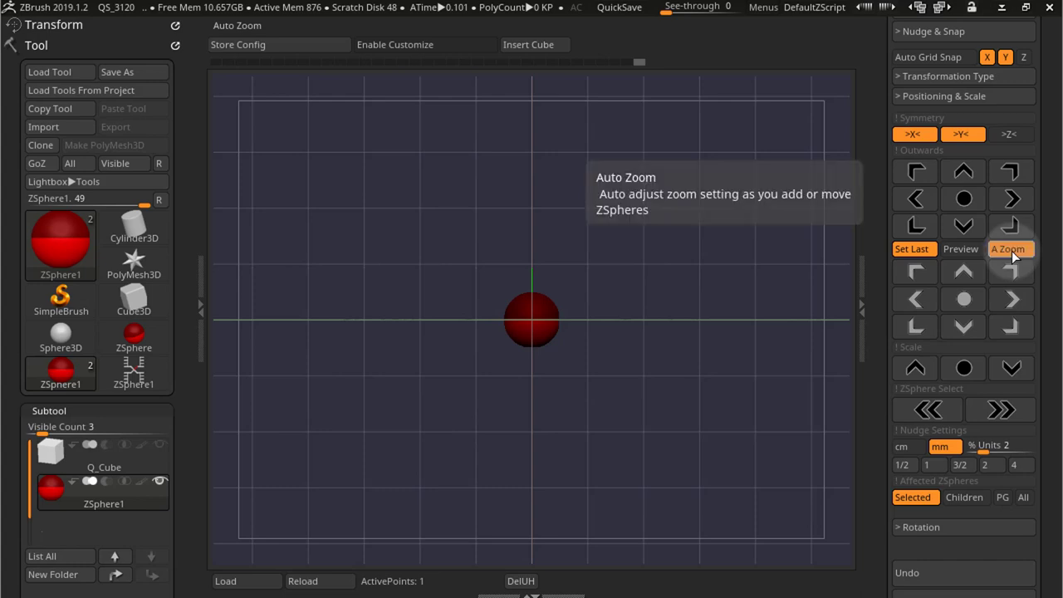
scroll(1038, 249, "up", 5)
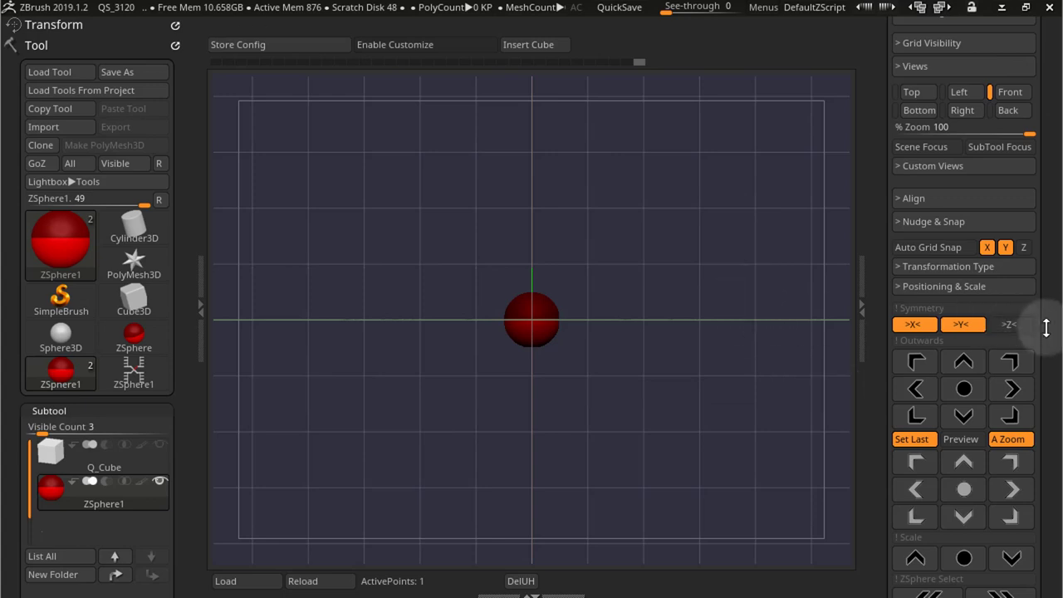
scroll(1047, 327, "down", 5)
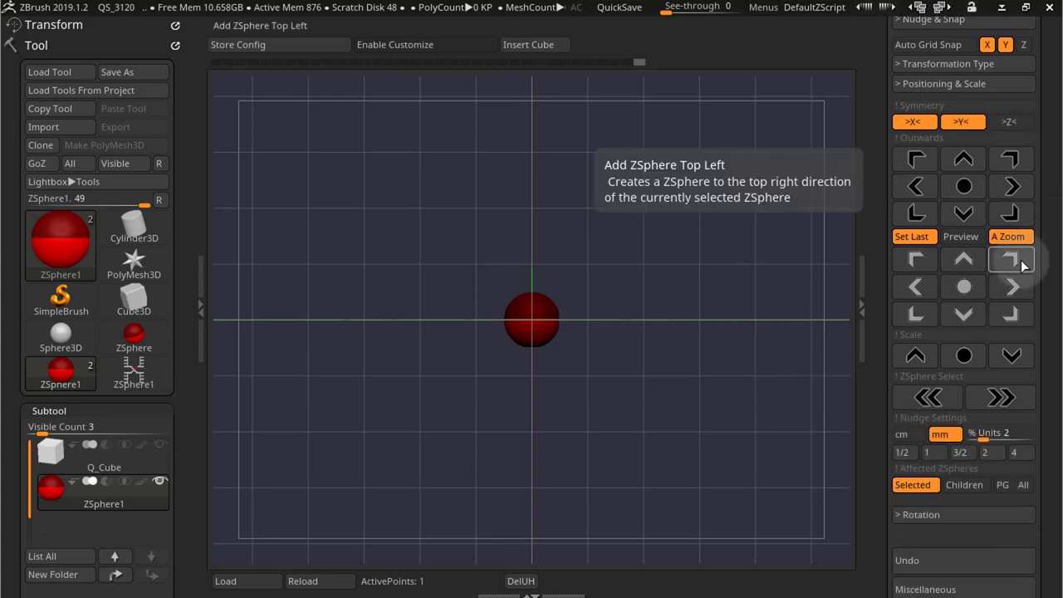
Add three successive mirrored ZSpheres diagonally up-right from the root, each 2 mm further out.
left_click(1015, 259)
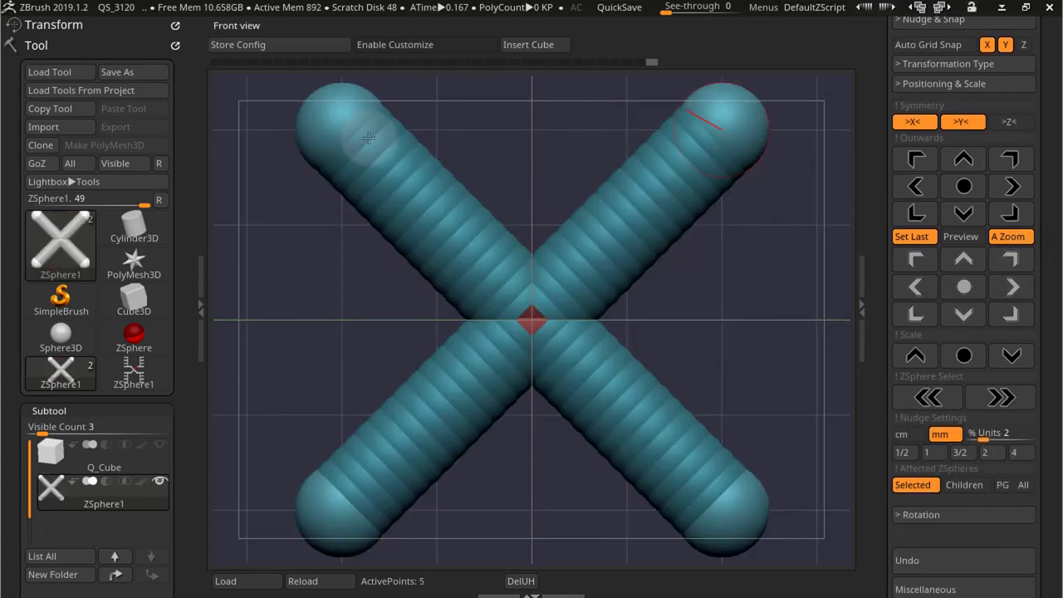
left_click(1015, 261)
left_click(1014, 261)
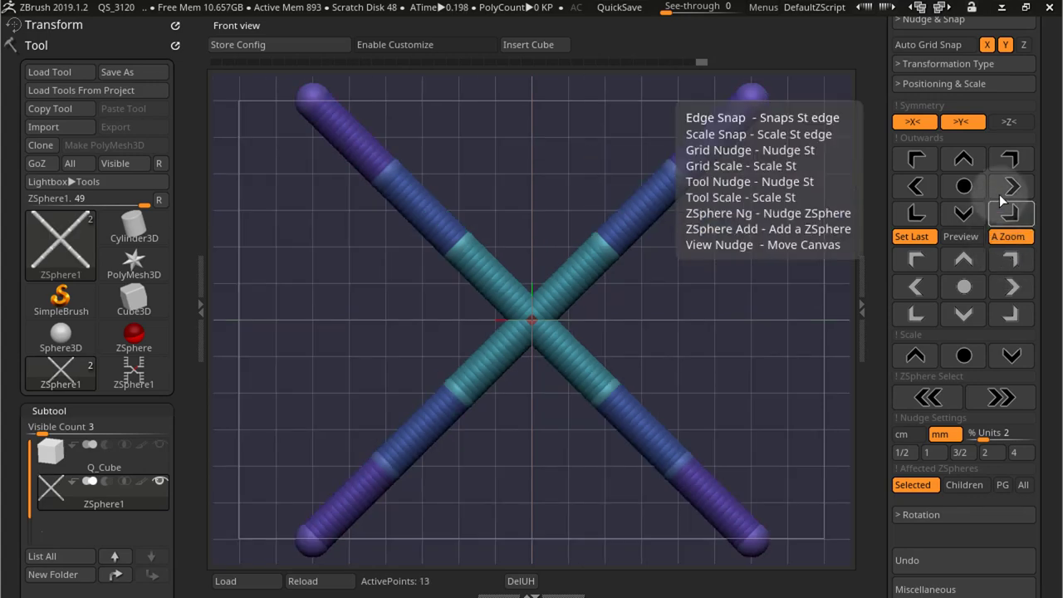
Nudge the outermost mirrored ZSpheres 6 mm right and 6 mm up in 2 mm increments.
left_click(1013, 190)
left_click(1013, 190)
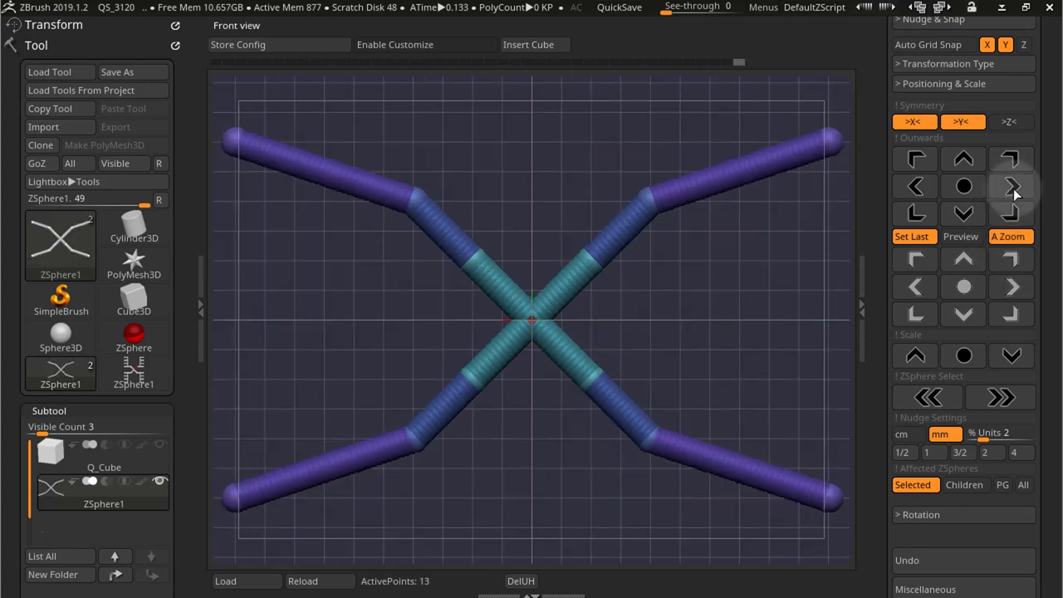
left_click(1013, 190)
left_click(968, 159)
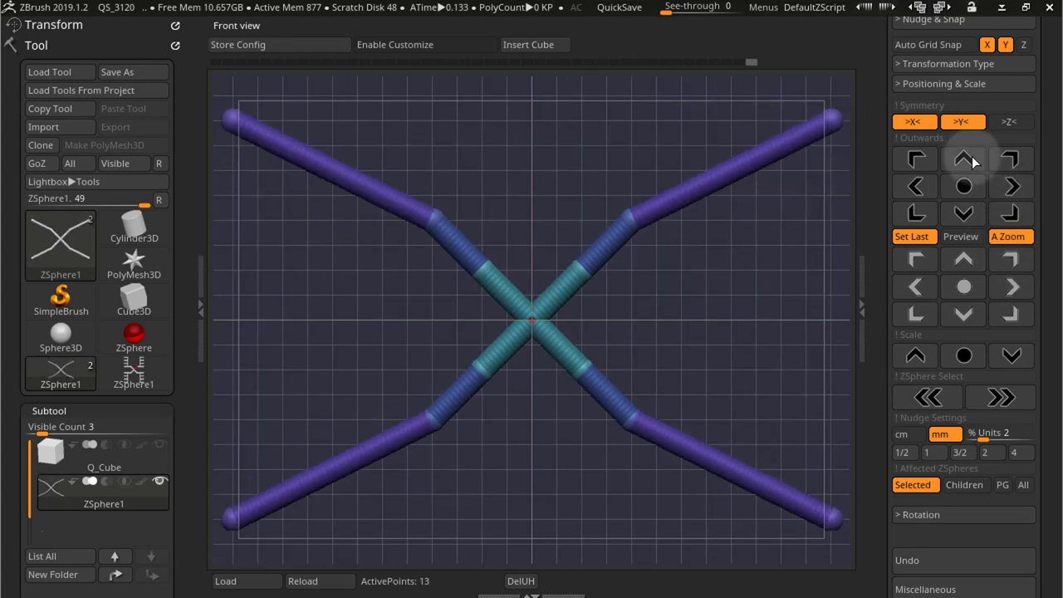
left_click(972, 156)
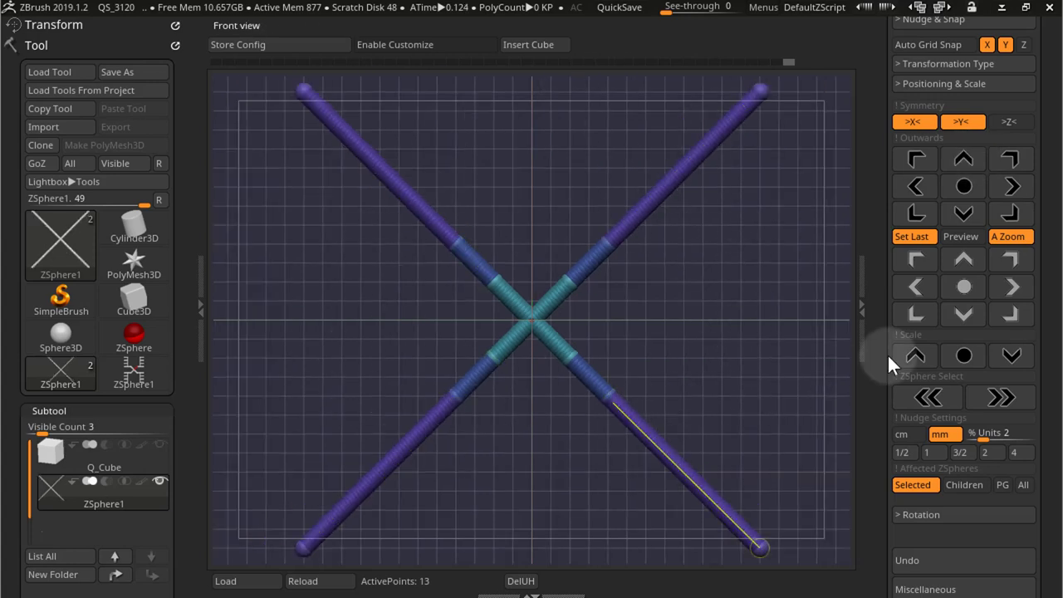
Remove all the mirrored ZSpheres down to the root and turn off X and Y symmetry.
left_click(968, 294)
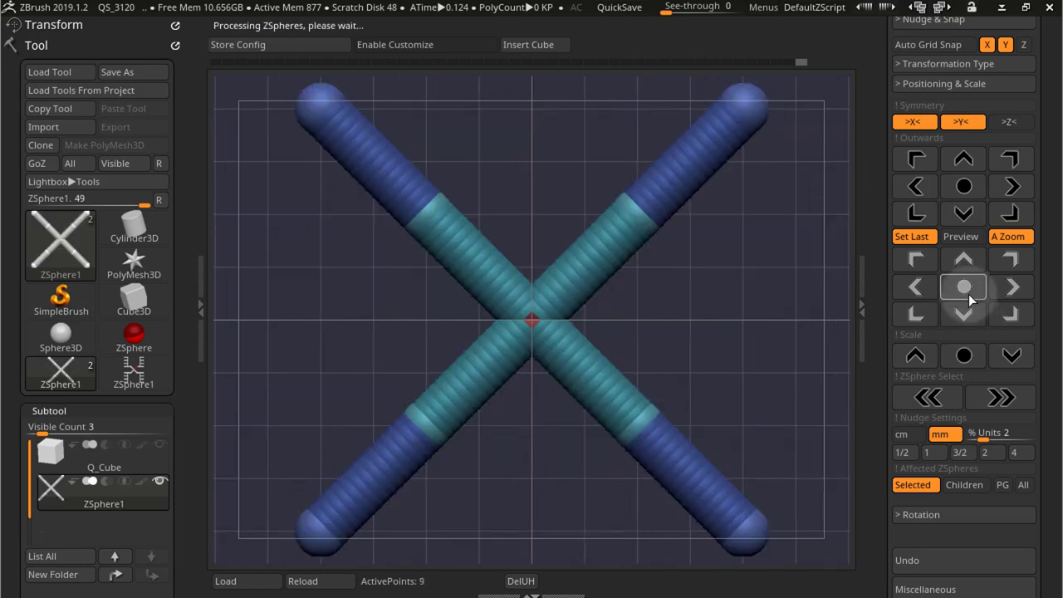
left_click(969, 296)
left_click(969, 296)
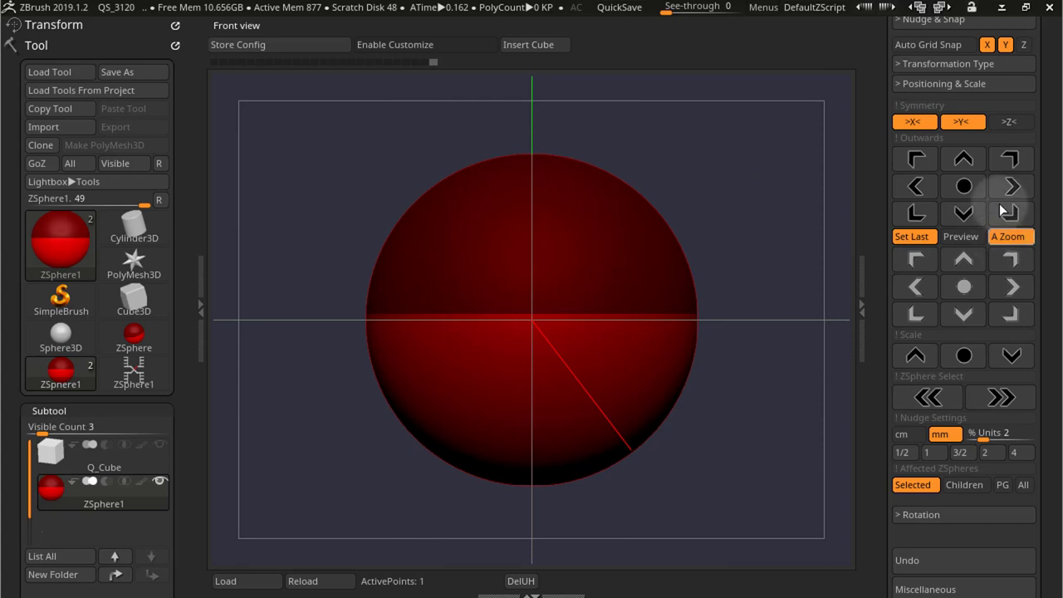
left_click(965, 123)
left_click(930, 121)
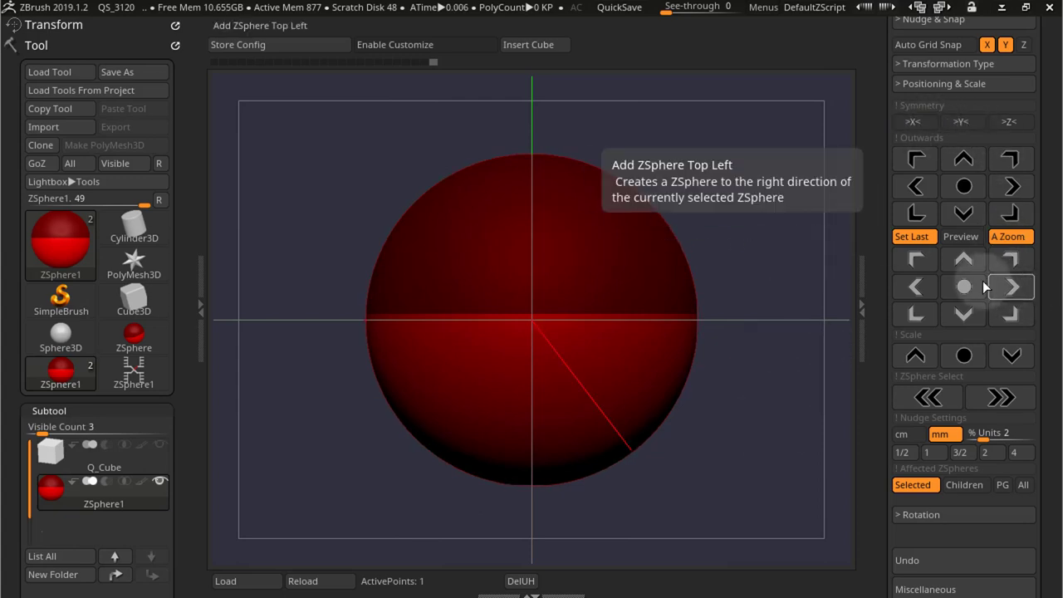
Turn off Auto Zoom, add one ZSphere directly above the root, and remove it.
left_click(1011, 237)
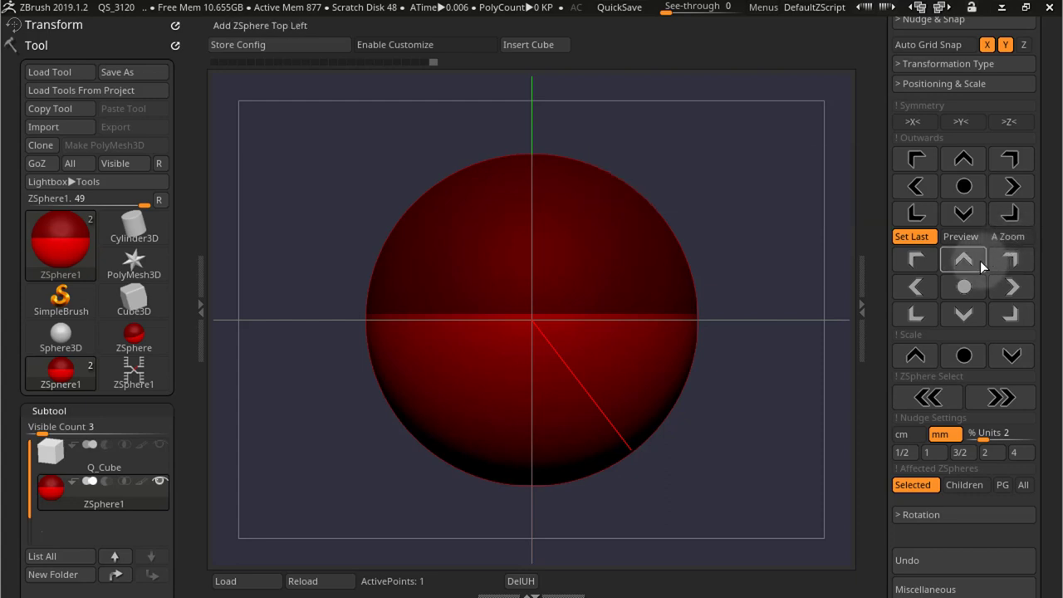
left_click(977, 262)
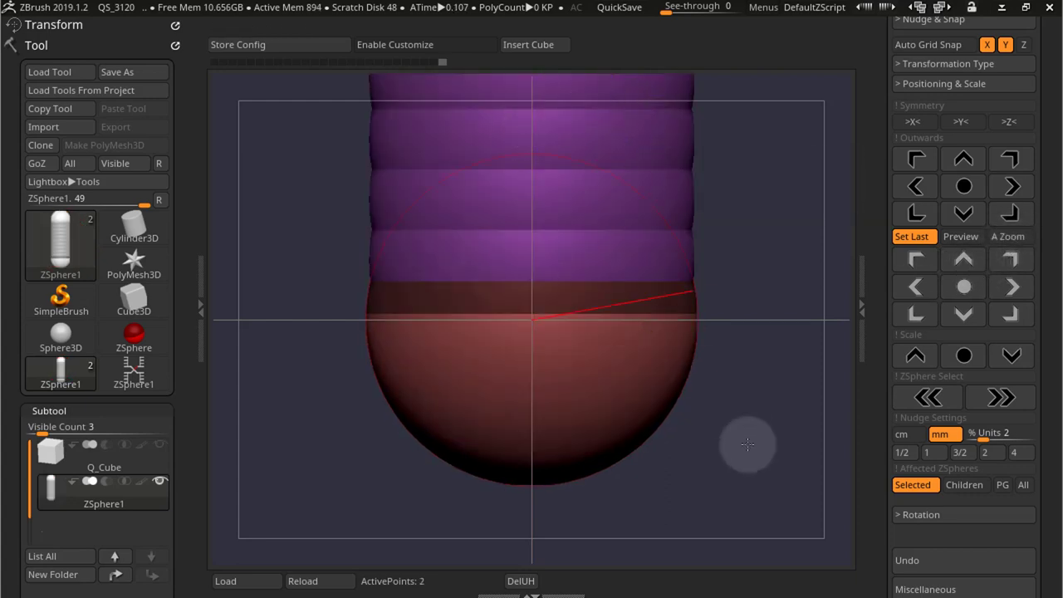
left_click(968, 287)
Turn on Auto Zoom, add a ZSphere above the root and another to its right, and remove both.
left_click(1006, 241)
left_click(965, 263)
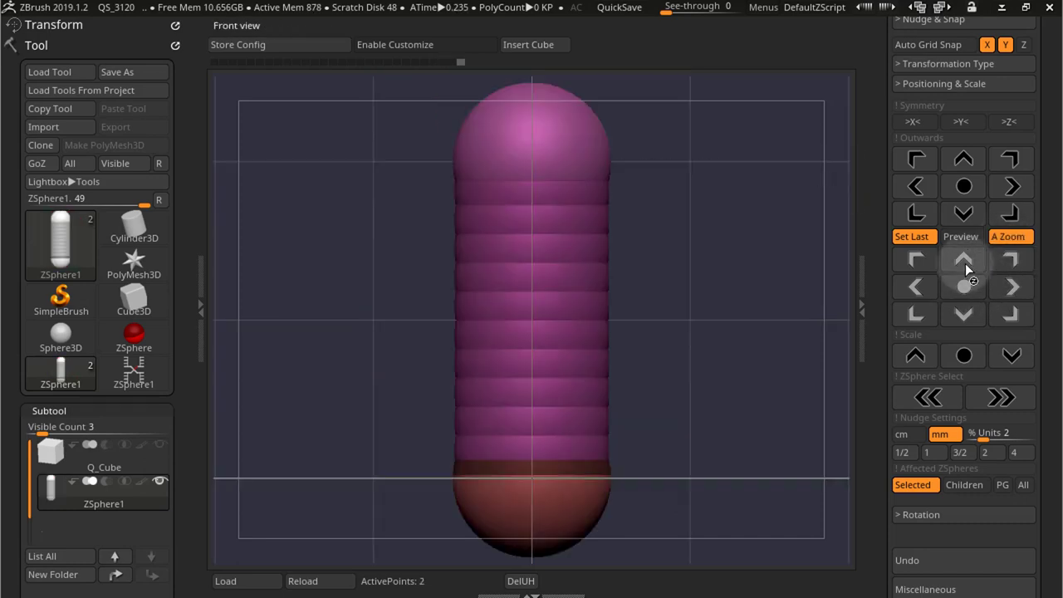
left_click(1013, 286)
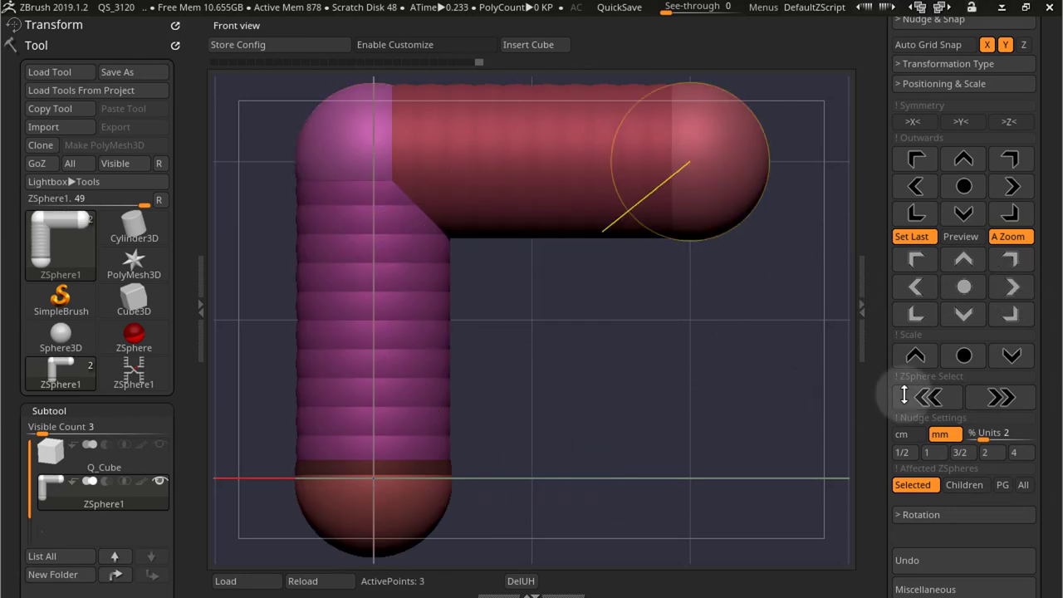
left_click(963, 287)
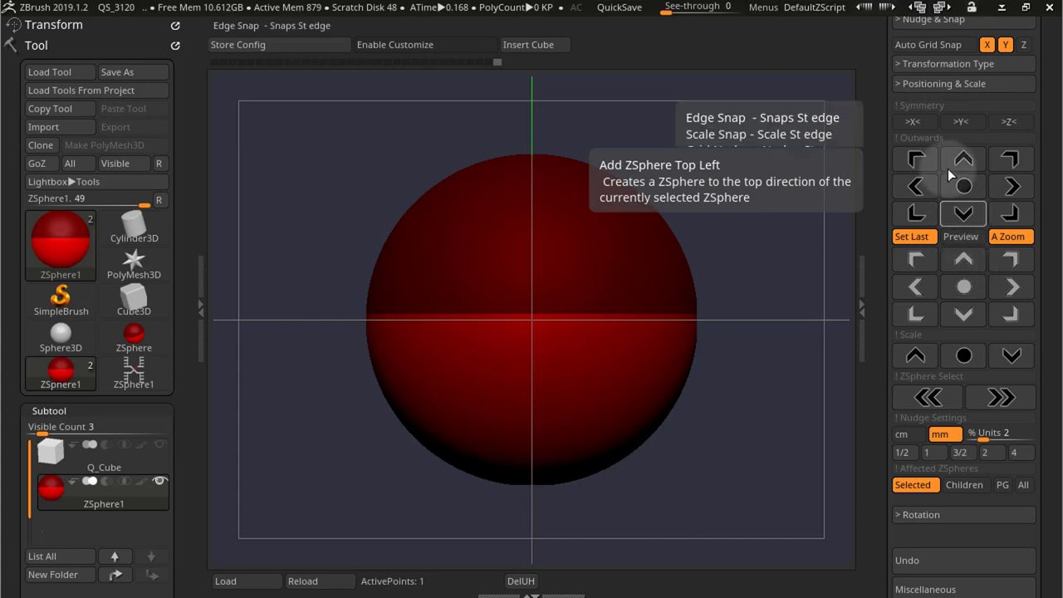
Turn on X and Y symmetry, and add mirrored ZSpheres diagonally up-right from the root and straight up from those.
left_click(961, 121)
left_click(913, 121)
left_click(1000, 261)
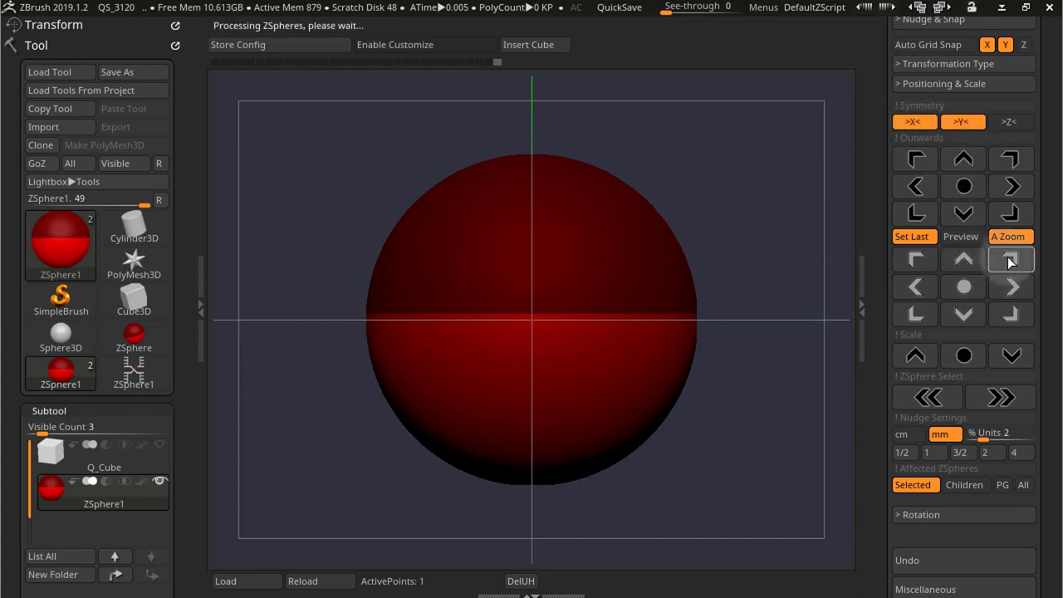
left_click(964, 260)
Extend the branch ends with mirrored ZSpheres to the right and diagonally down-right, and turn off X and Y symmetry.
left_click(1010, 288)
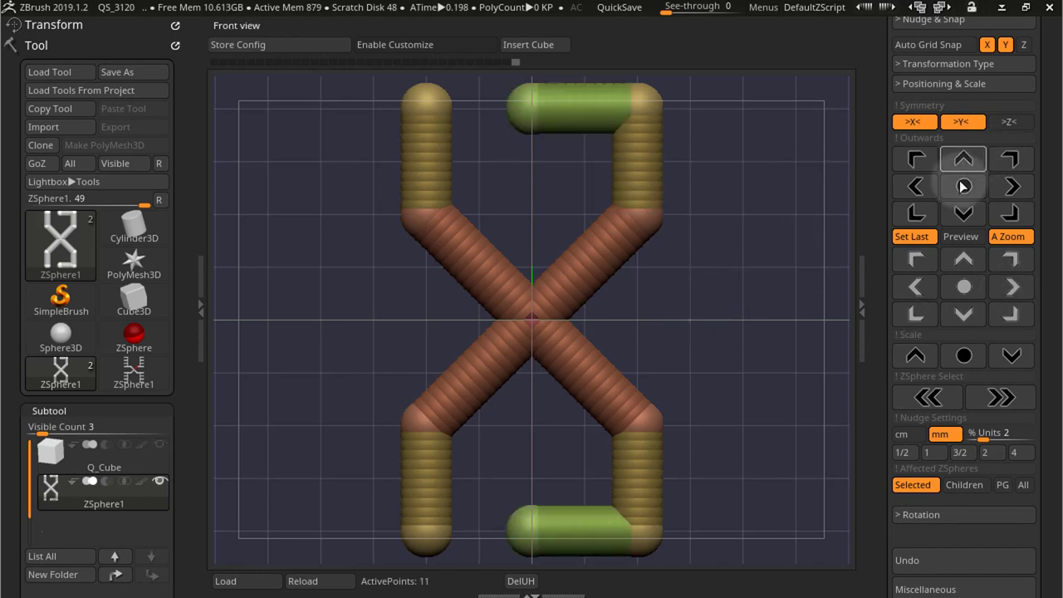
key("ctrl+z")
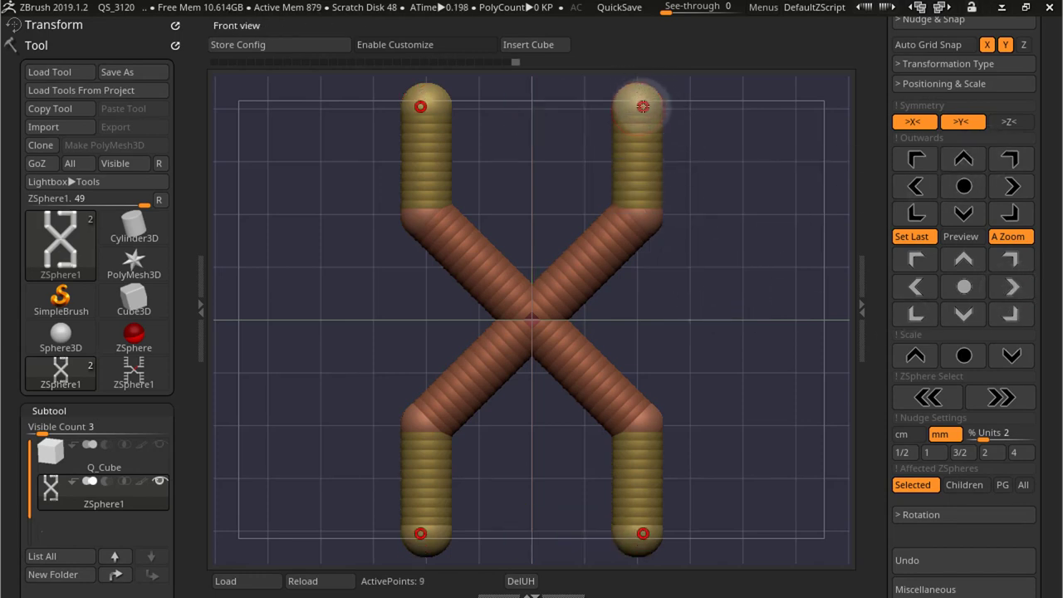
left_click(1012, 287)
left_click(1008, 319)
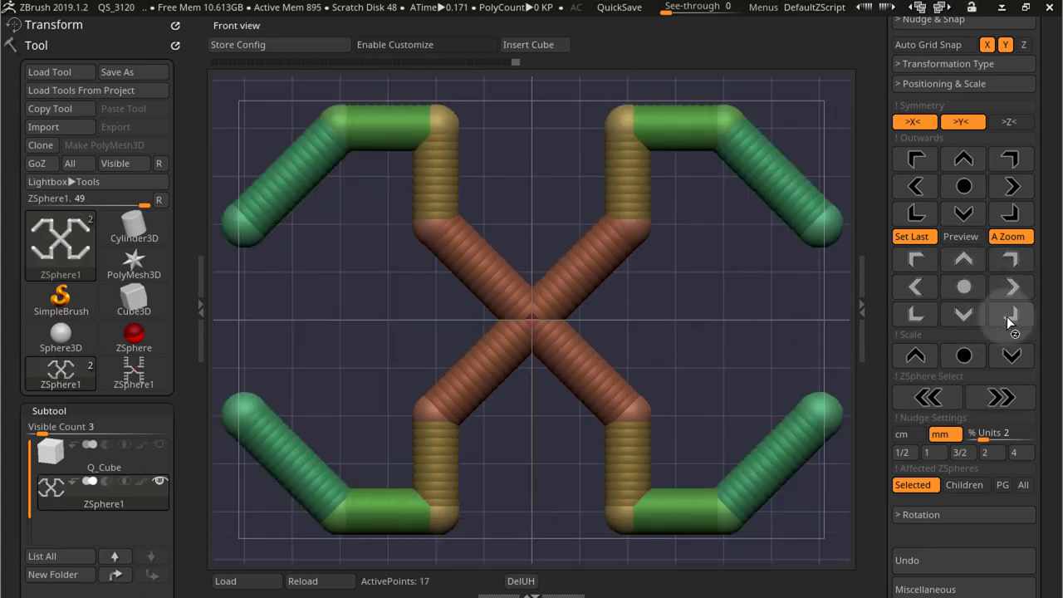
left_click(961, 122)
left_click(915, 125)
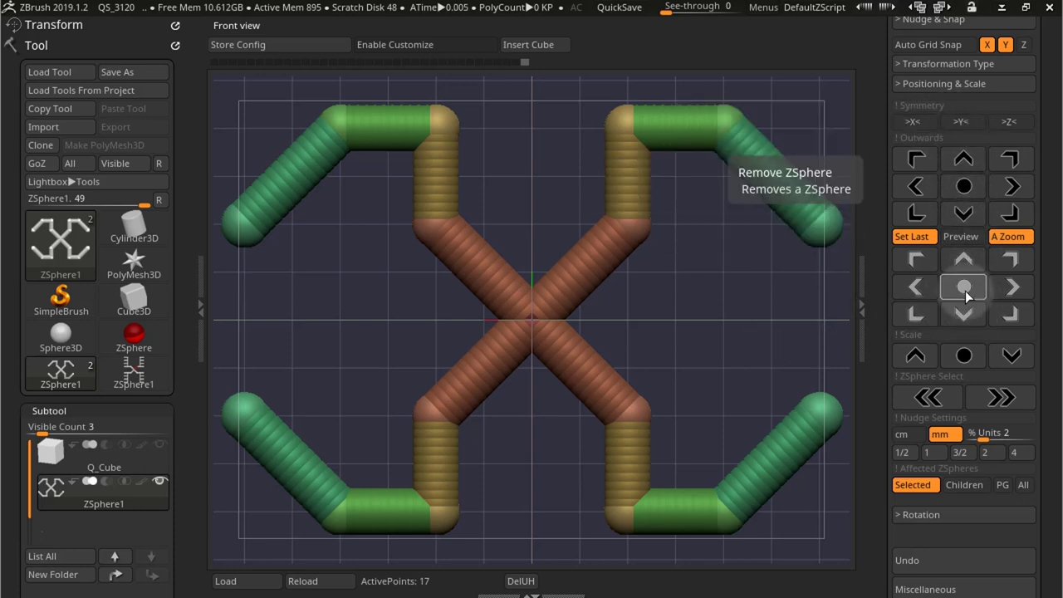
Turn on the adaptive skin preview of the branched ZSphere model and open ZBrush's own Adaptive Skin settings for comparison.
left_click(962, 237)
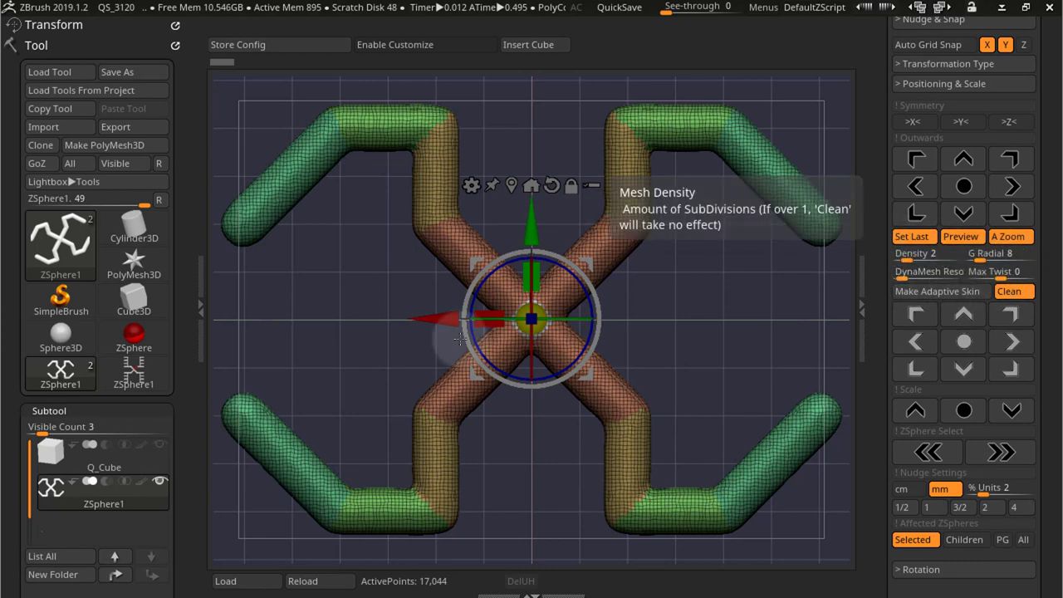
left_click_drag(182, 351, 197, 158)
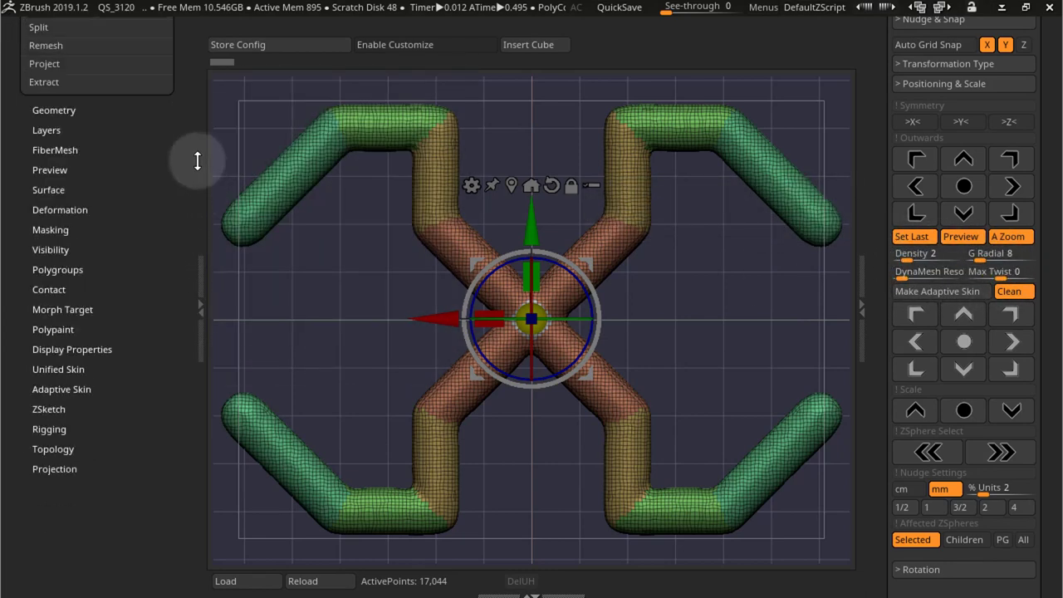
left_click(68, 388)
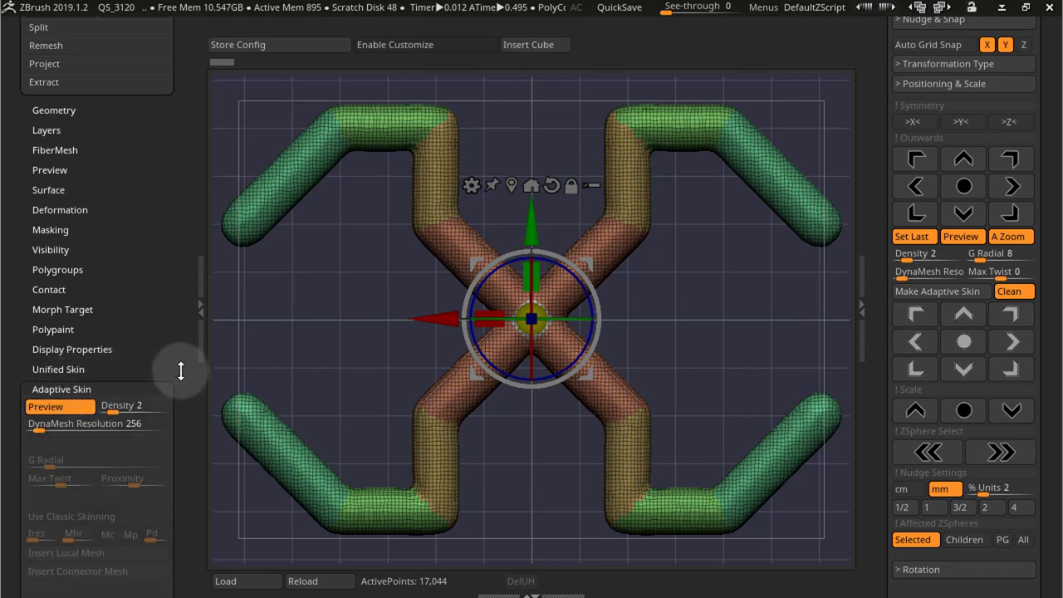
left_click_drag(178, 368, 175, 289)
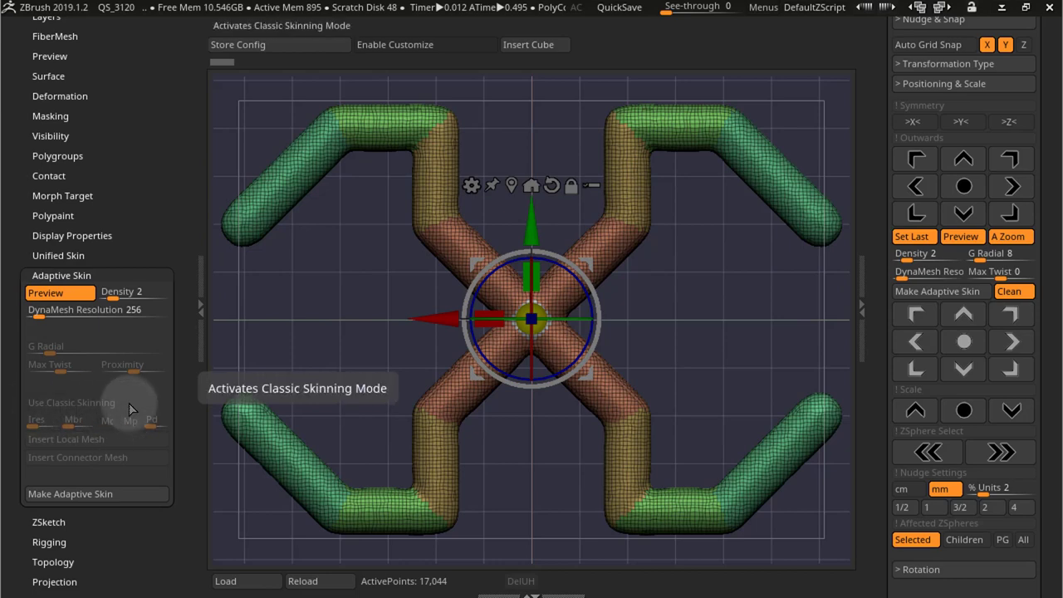
left_click(964, 238)
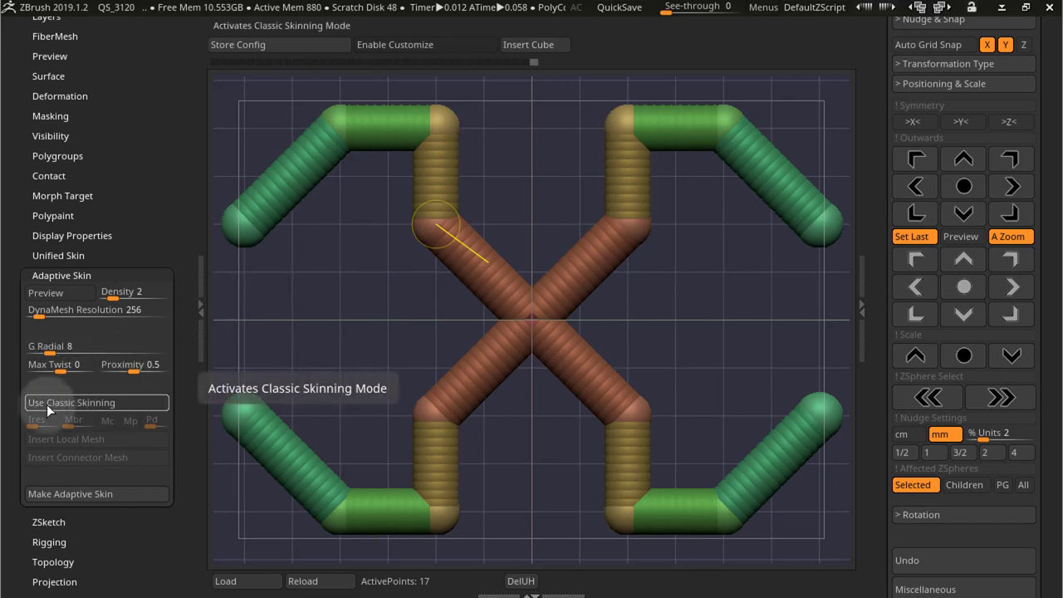
left_click(955, 238)
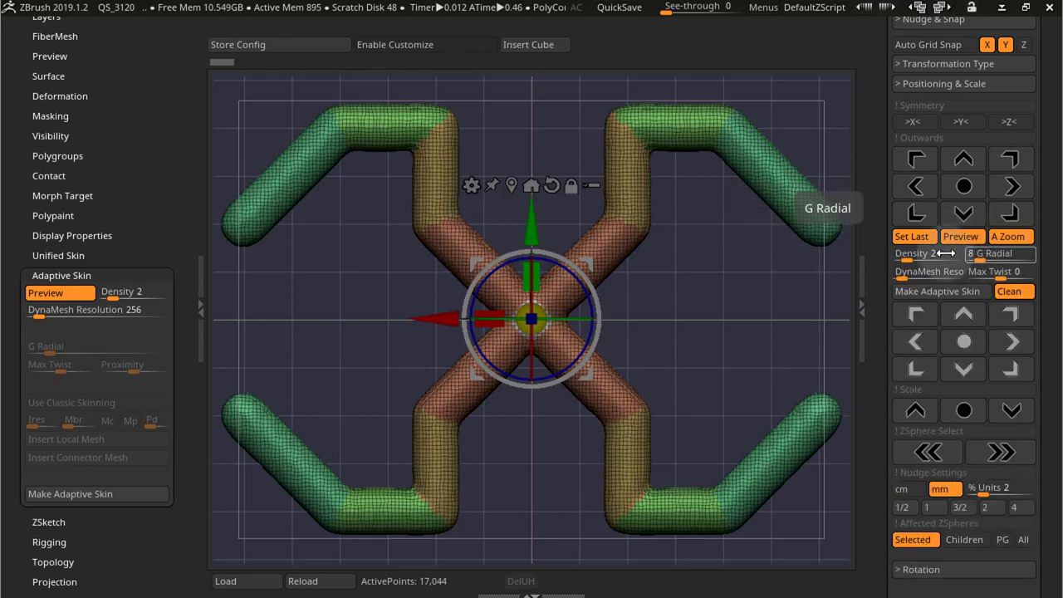
Set the adaptive skin's density to 1 and its DynaMesh resolution to 0, and turn off Clean.
left_click(904, 259)
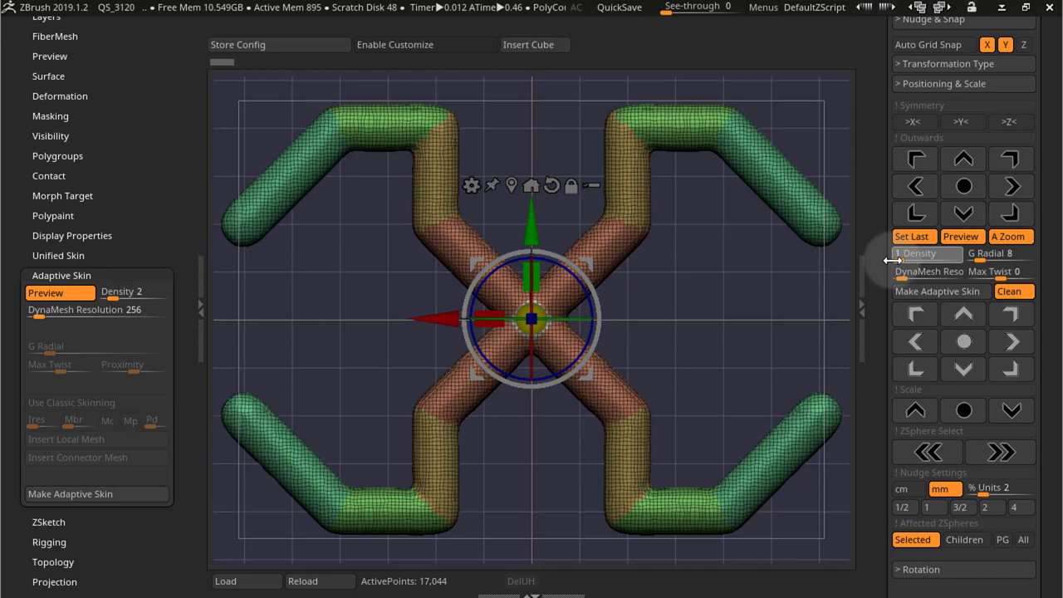
left_click_drag(892, 260, 888, 260)
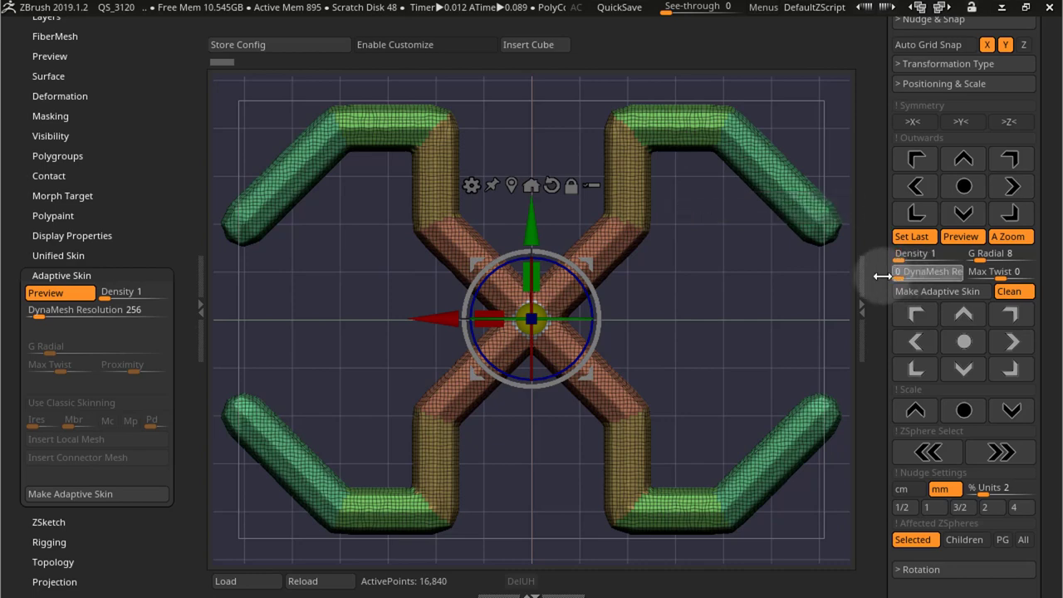
left_click_drag(882, 277, 882, 277)
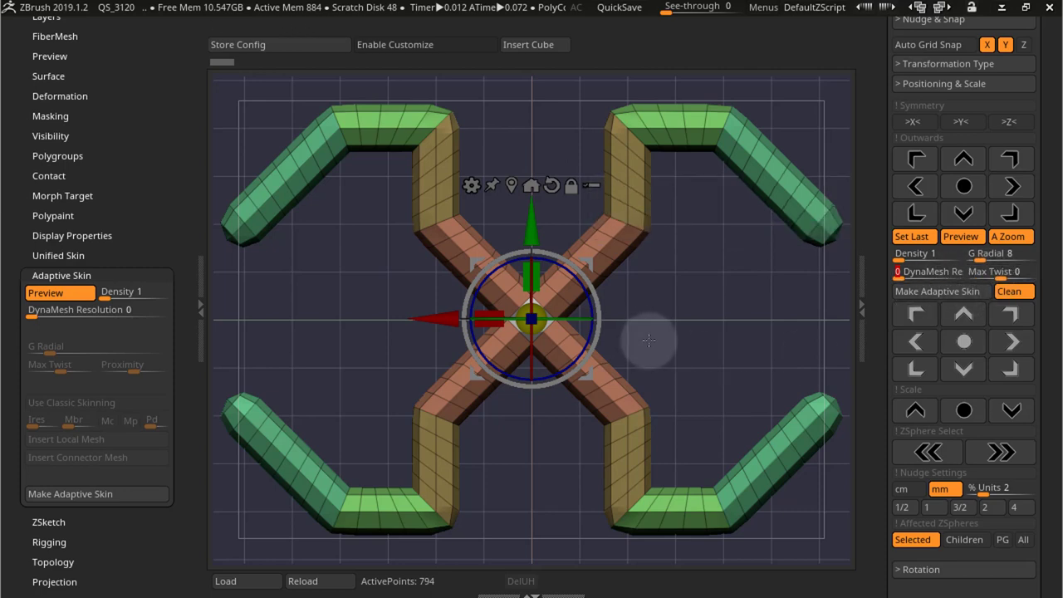
left_click(1013, 292)
Set the subtool list's visible count to 6.
left_click_drag(161, 114, 119, 368)
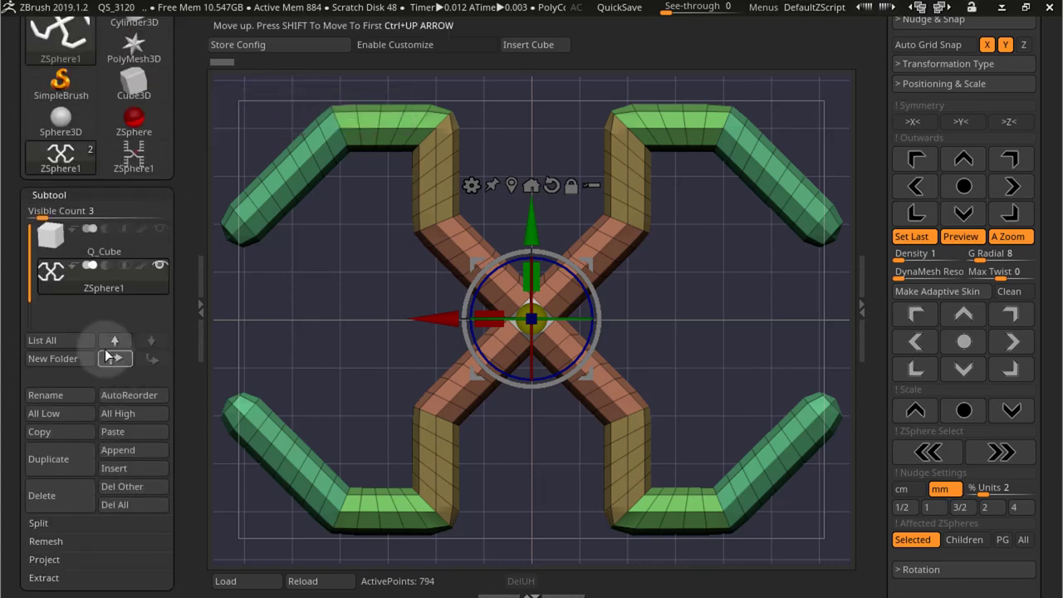
left_click(36, 210)
type("6")
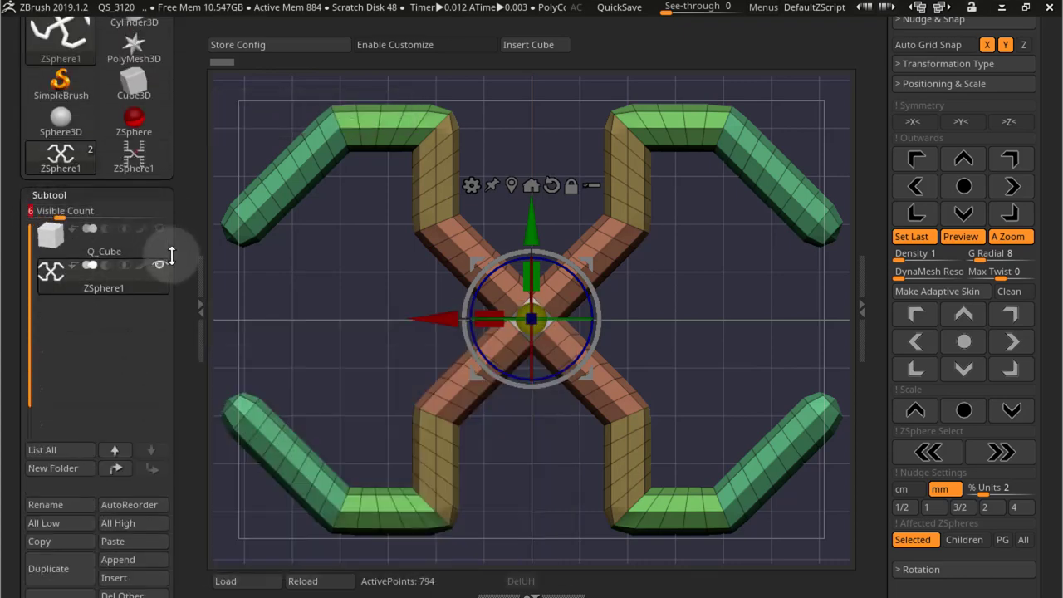
left_click_drag(171, 256, 190, 36)
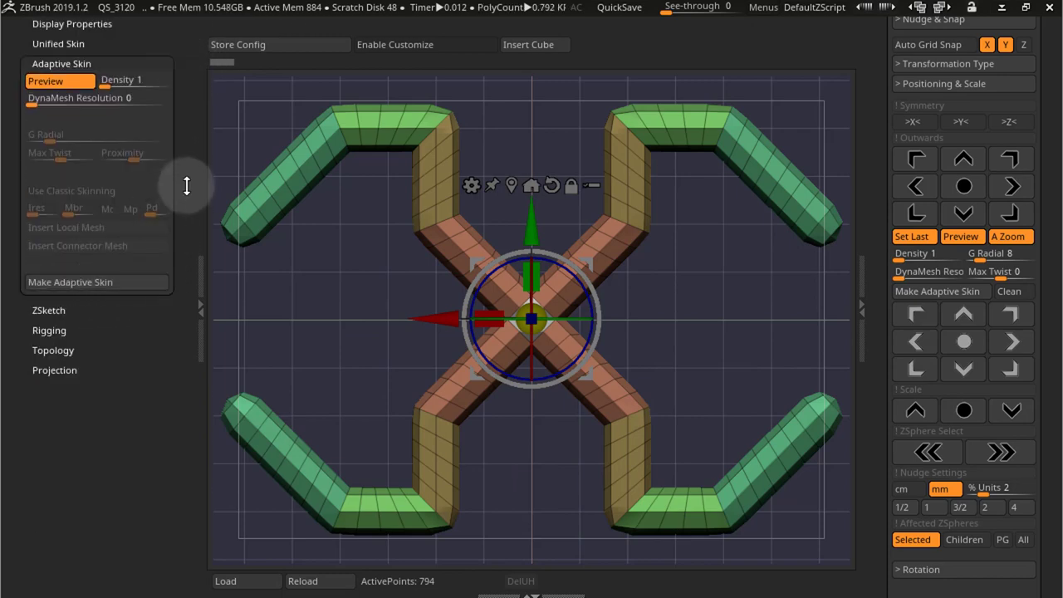
left_click_drag(185, 183, 180, 410)
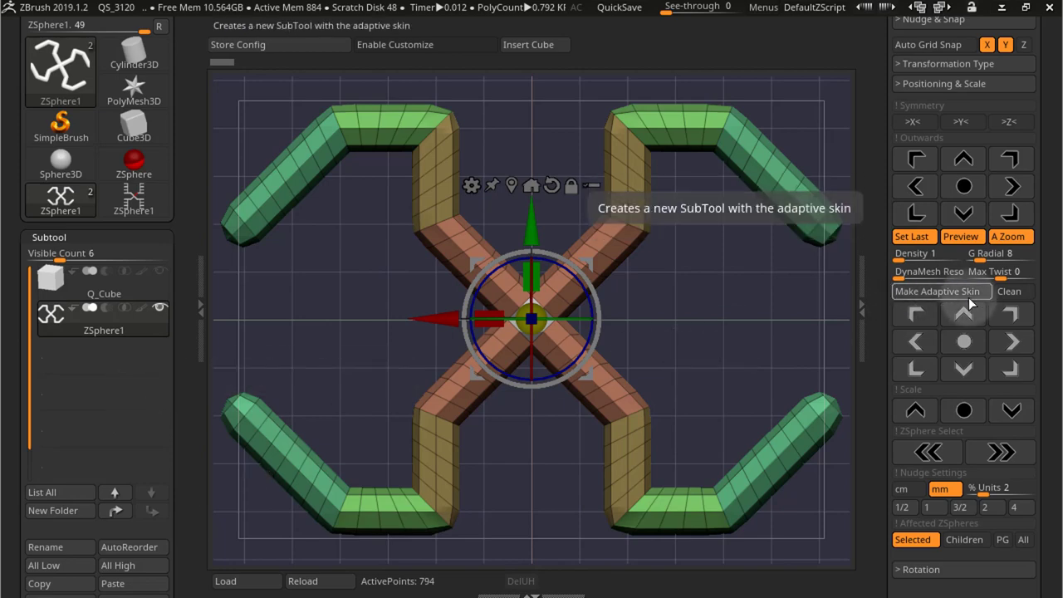
Create a new subtool from the adaptive skin with Clean off and display it on its own.
left_click(949, 292)
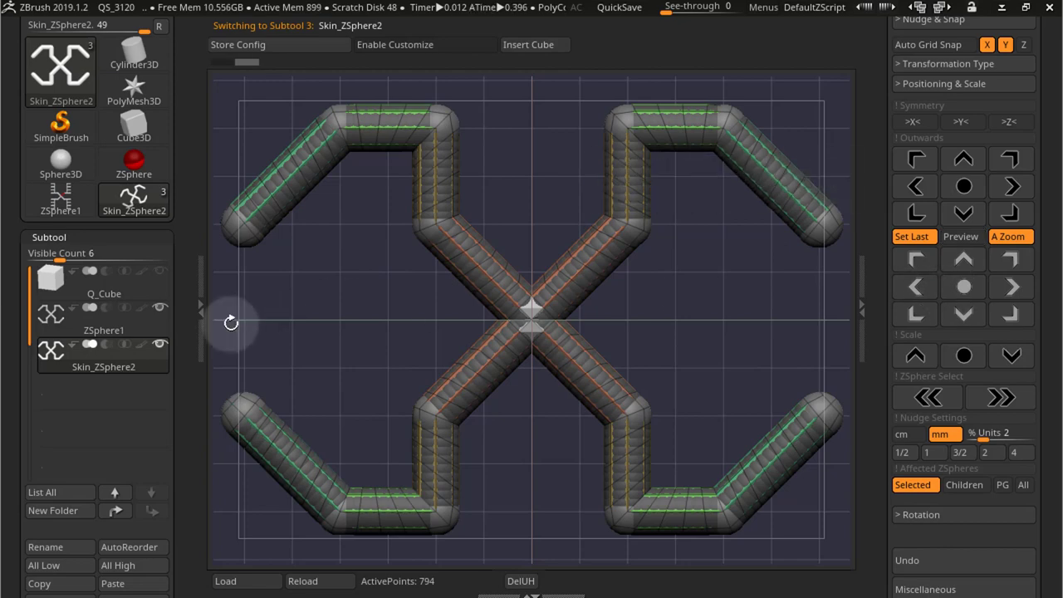
key("shift+f")
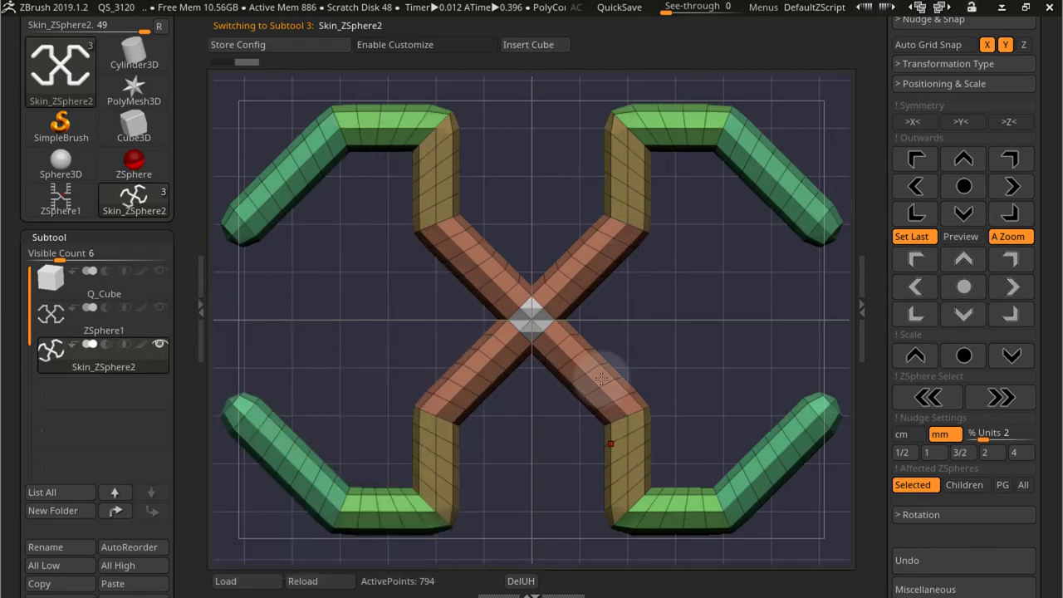
mouse_move(85, 374)
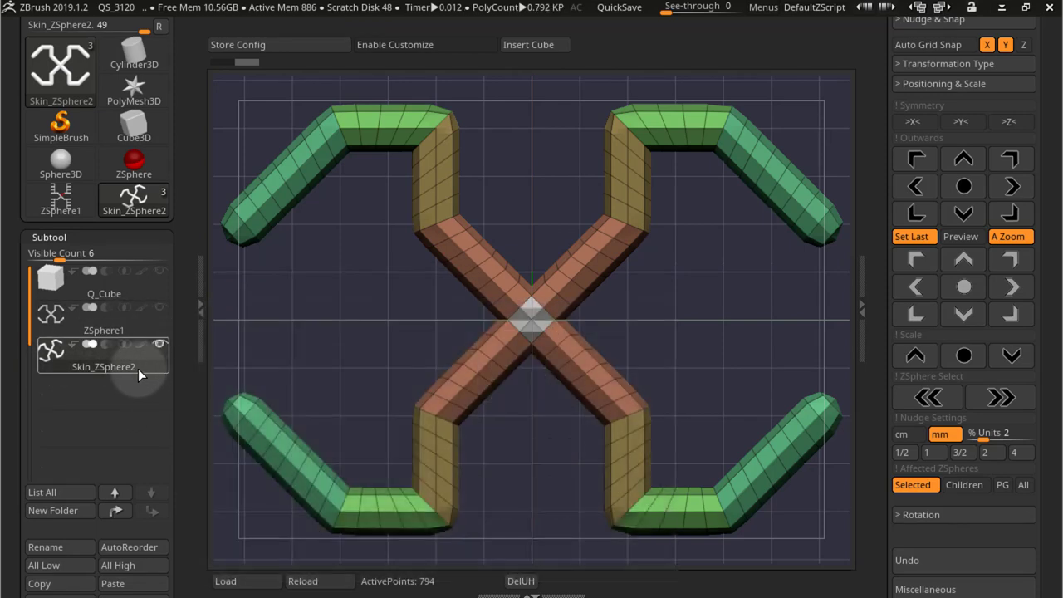
left_click_drag(188, 371, 193, 315)
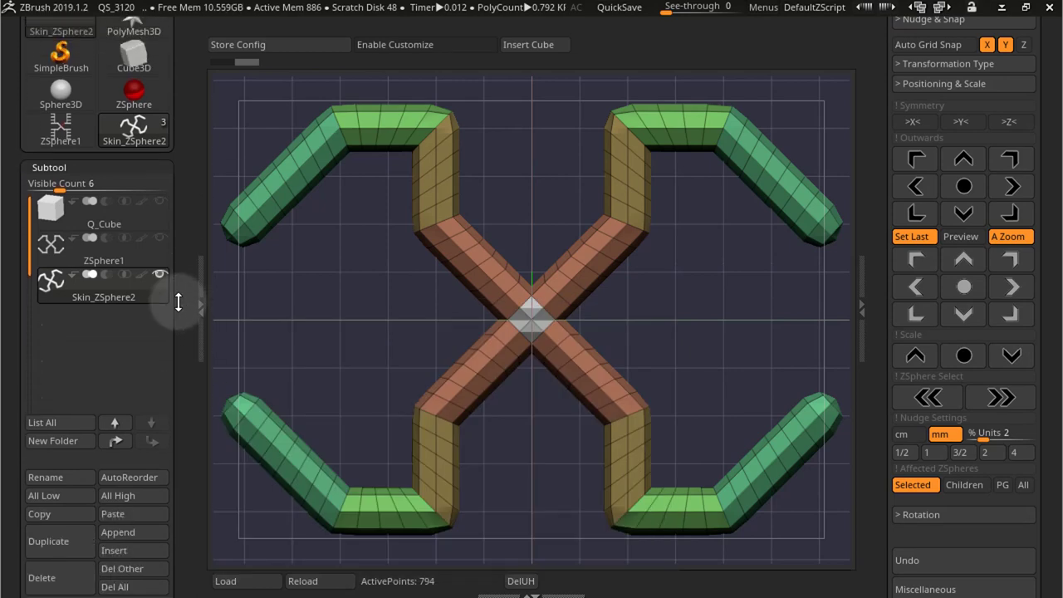
Return to the ZSphere subtool, create another adaptive skin with Clean on, and remove the generated skin subtools.
left_click(155, 261)
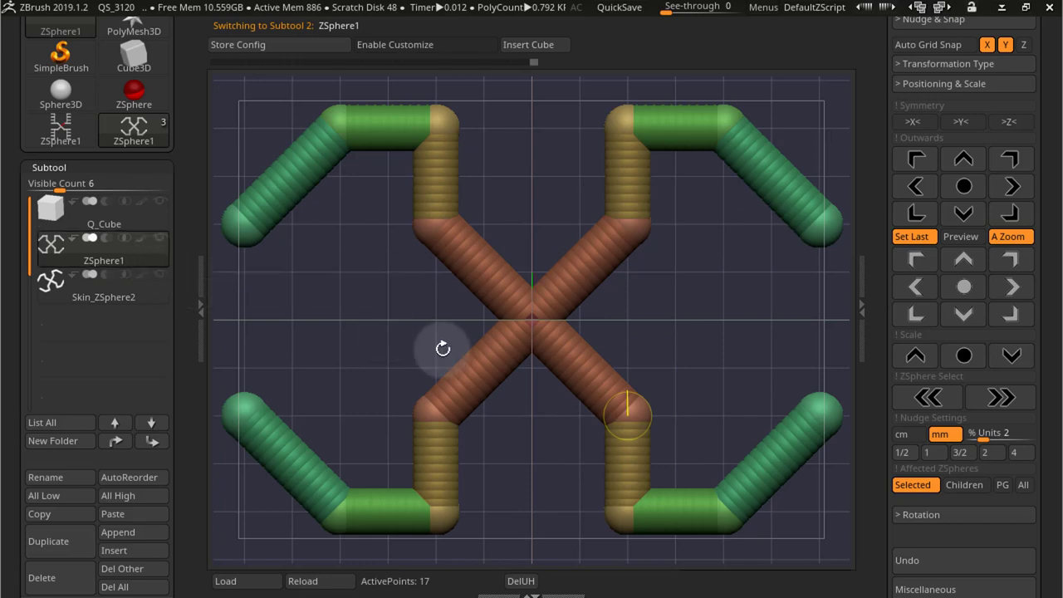
left_click(963, 237)
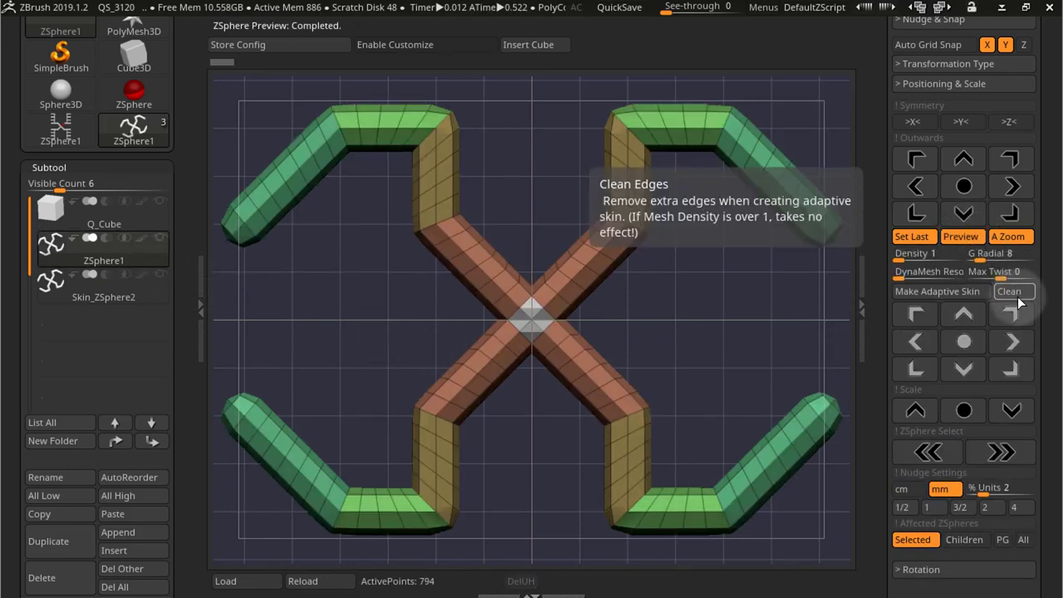
left_click(1016, 295)
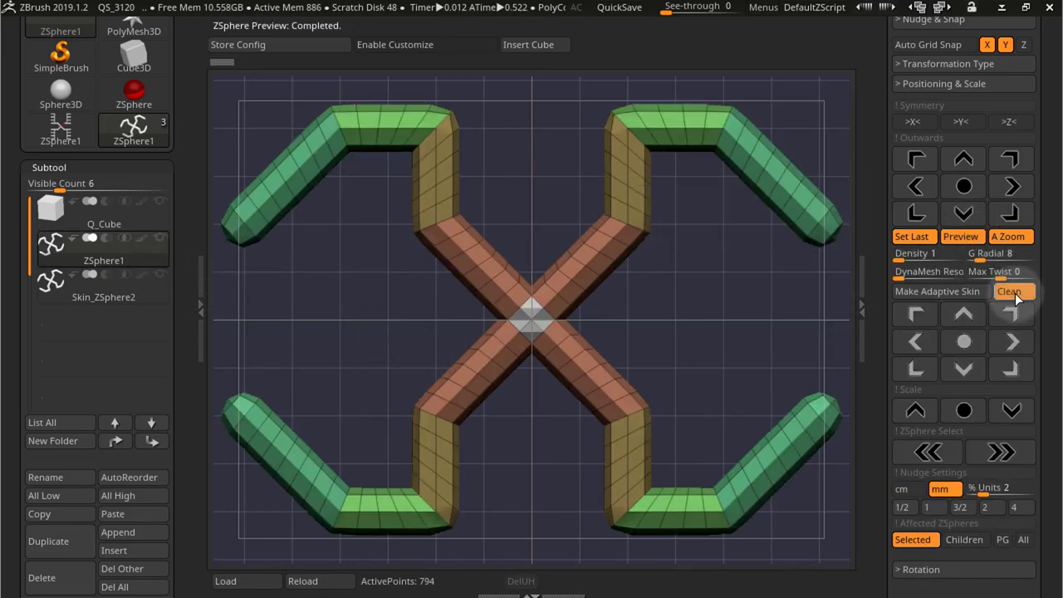
left_click(946, 294)
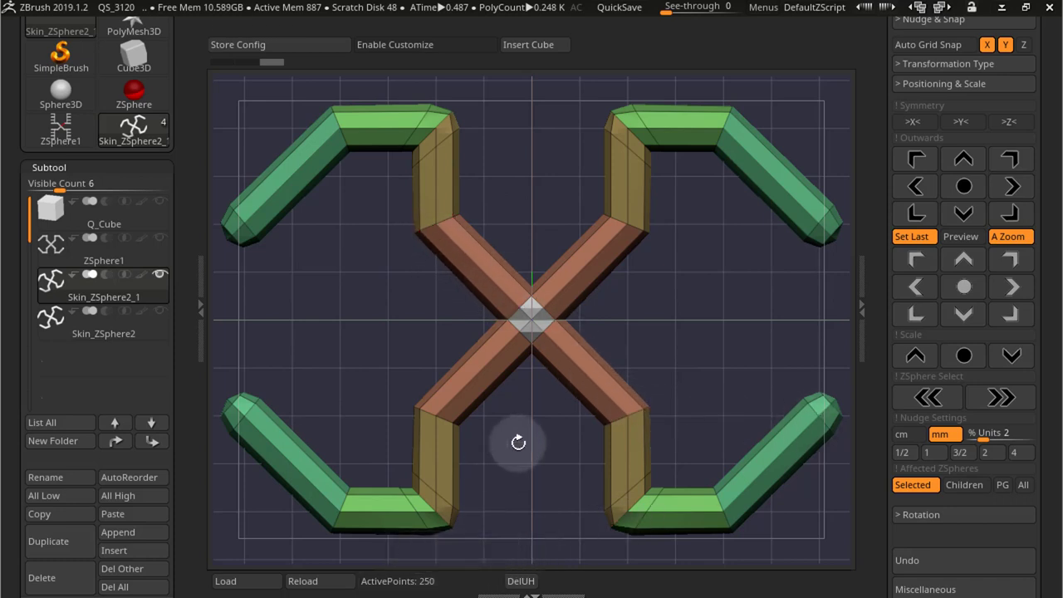
key("ctrl+z")
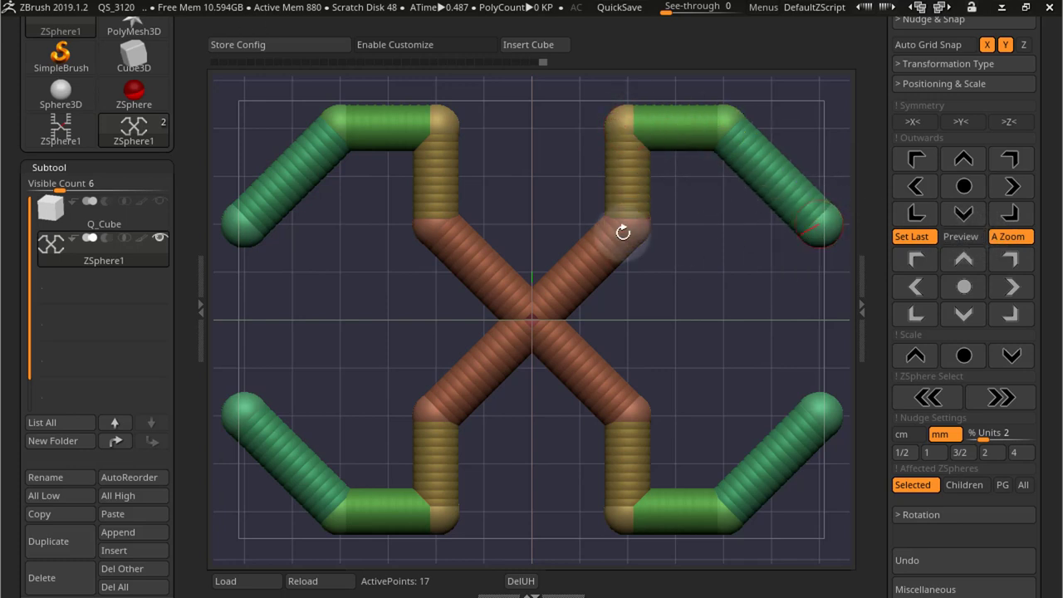
Select the upper-right arm's inner corner ZSphere, nudge it up, and nudge it back down.
left_click(618, 119)
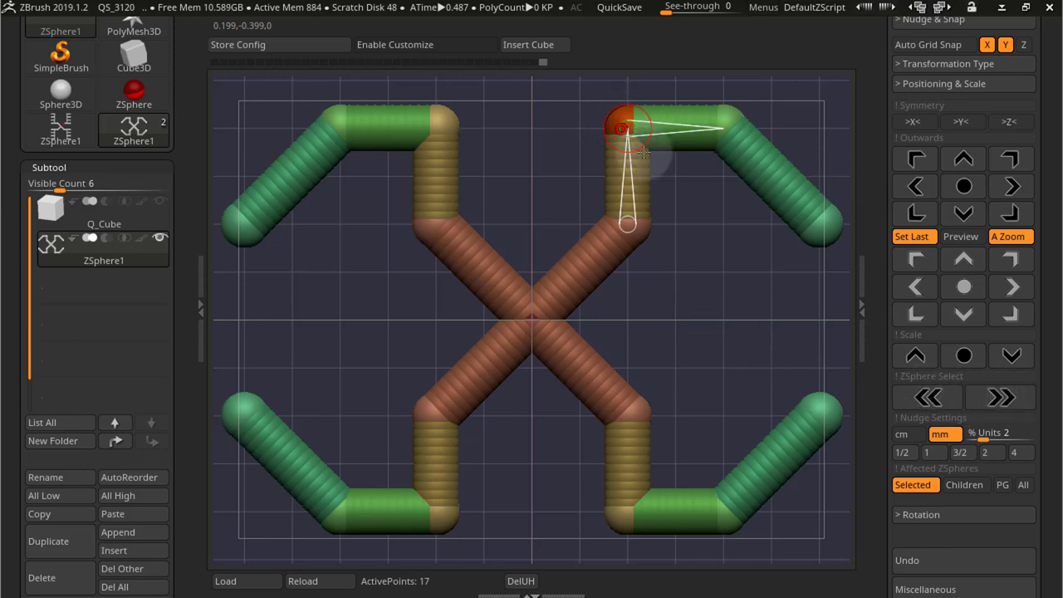
left_click(966, 161)
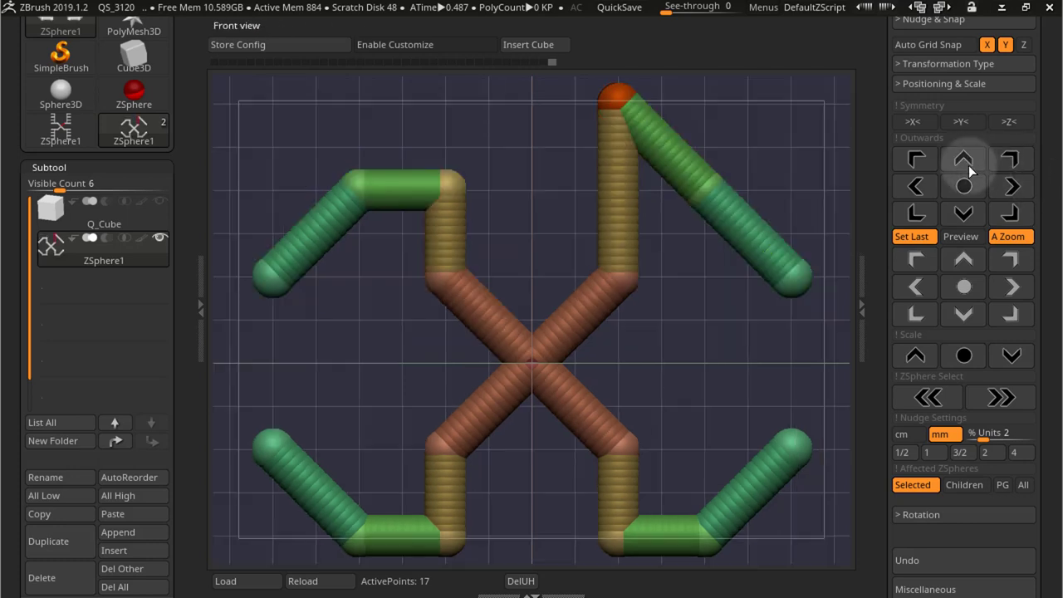
left_click(963, 214)
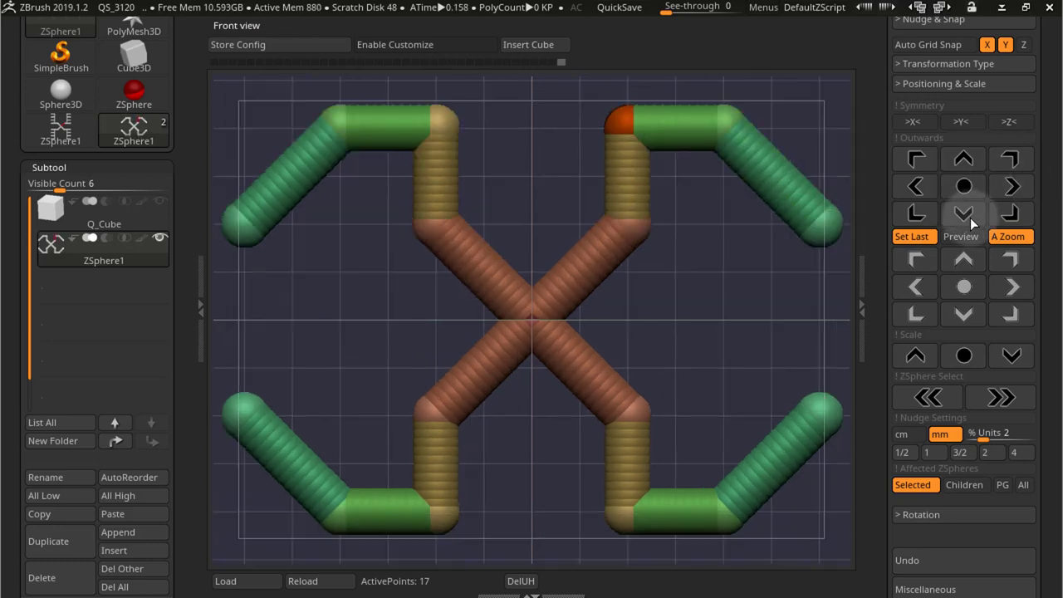
Select the next ZSphere along the upper-right arm, nudge it up, and return it to its place.
left_click(999, 399)
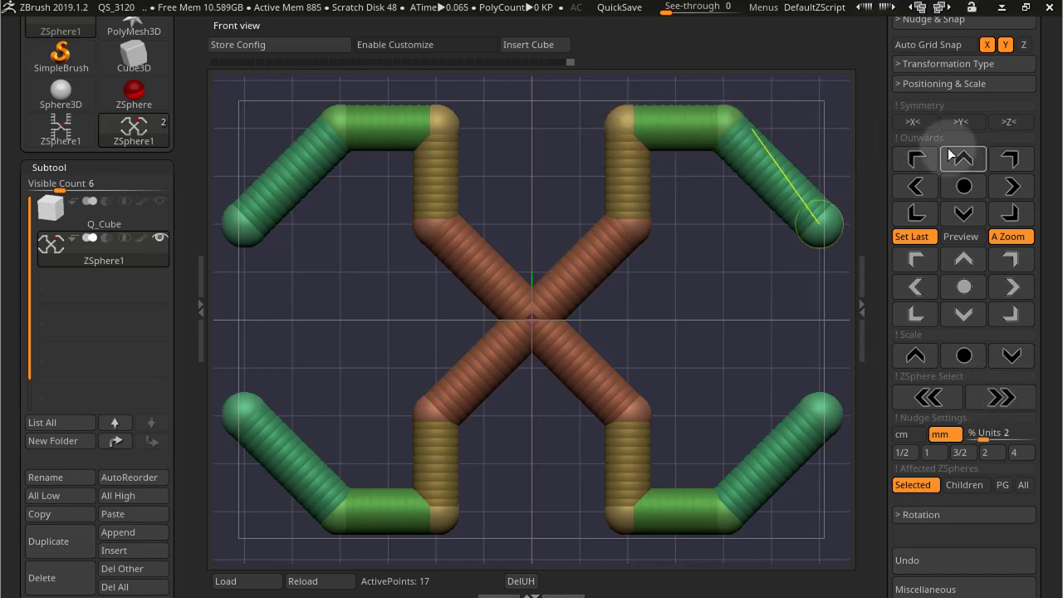
left_click(972, 163)
left_click(751, 185)
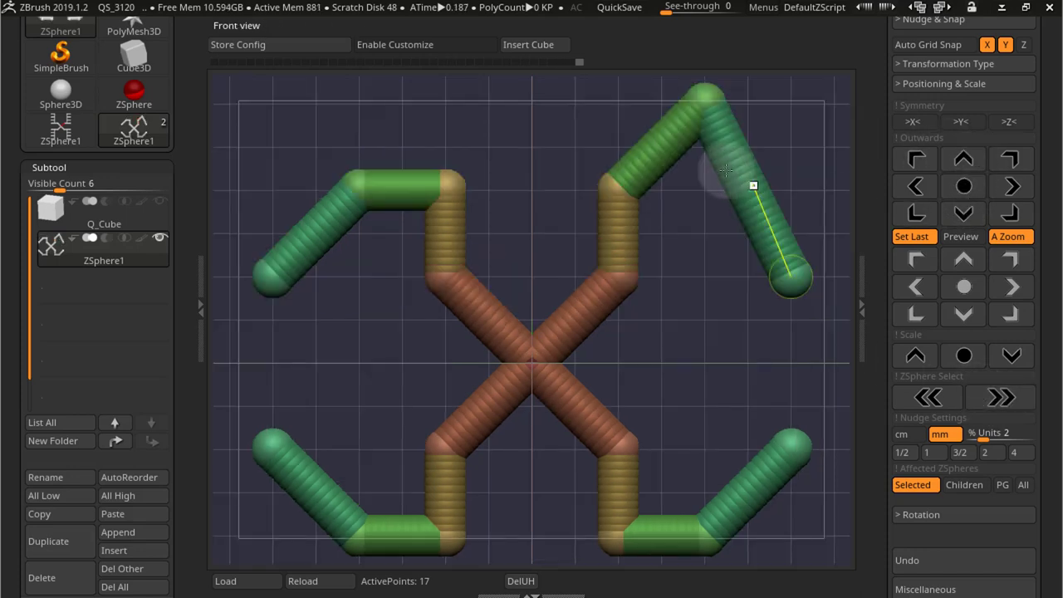
left_click(968, 219)
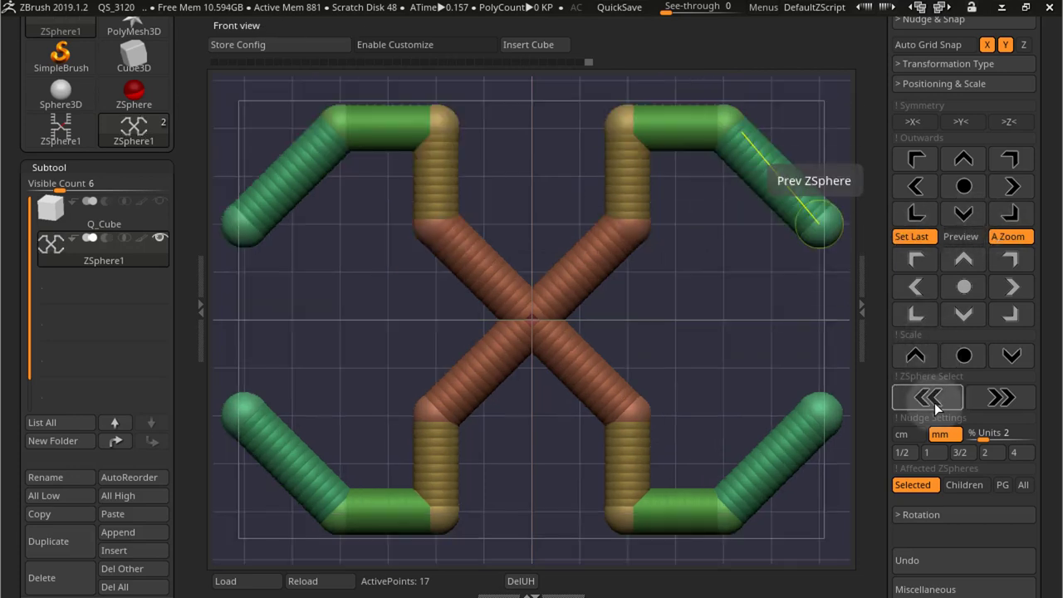
Step back to the previous ZSphere, the arm's inner corner, and nudge it up and down repeatedly.
left_click(964, 158)
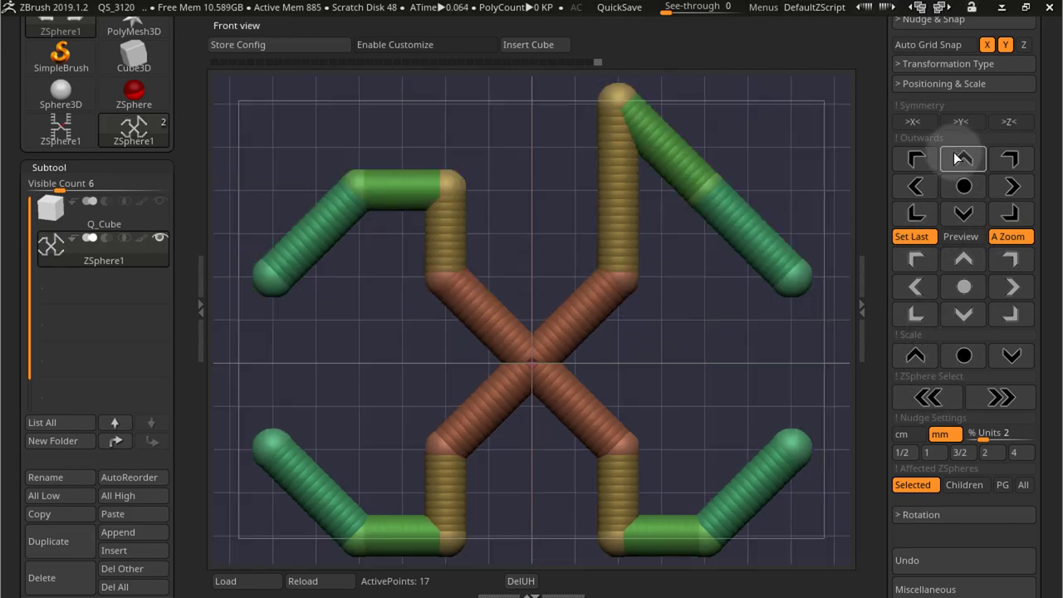
left_click(963, 258)
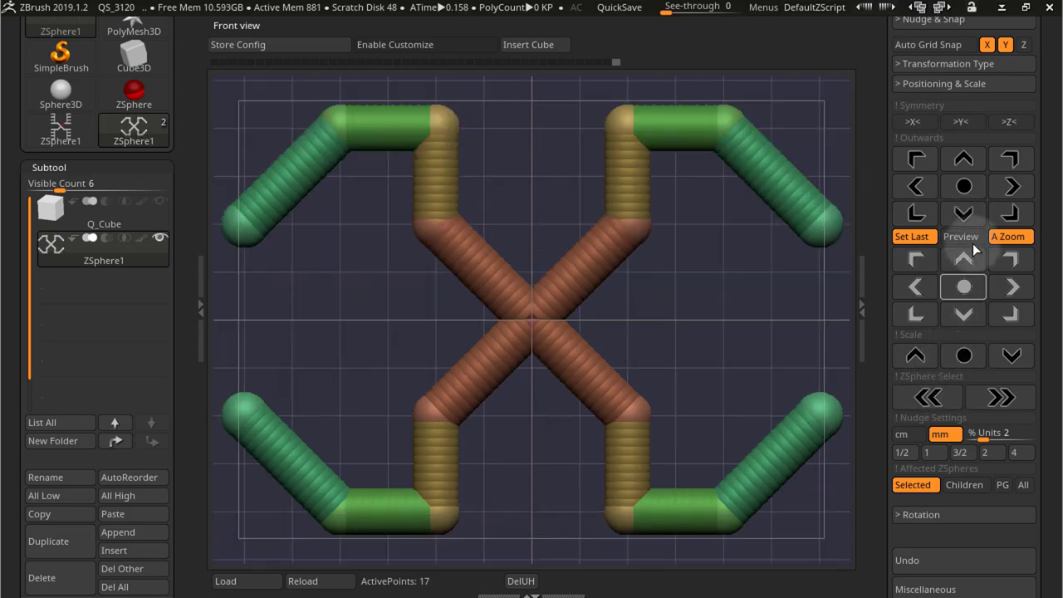
left_click(962, 160)
left_click(964, 215)
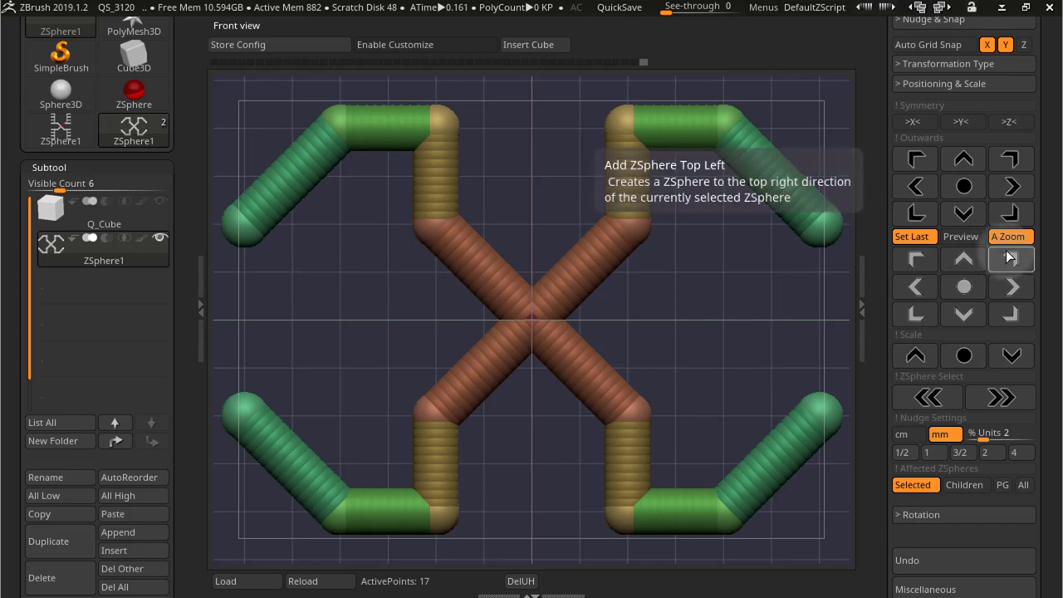
Turn on the adaptive skin preview and nudge the upper-right arm's inner corner ZSphere up and back down.
left_click(961, 236)
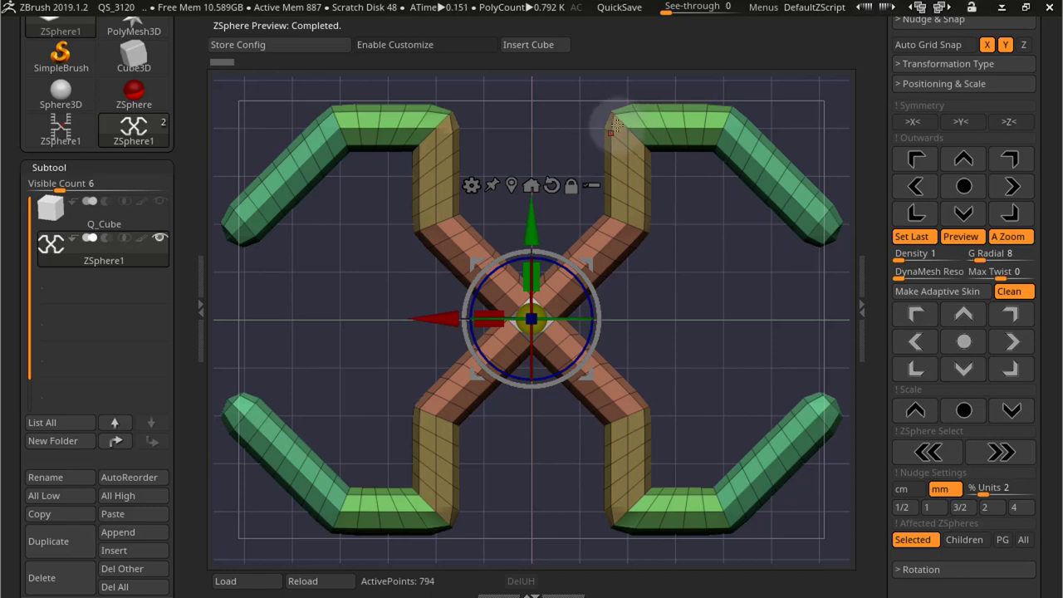
left_click(965, 161)
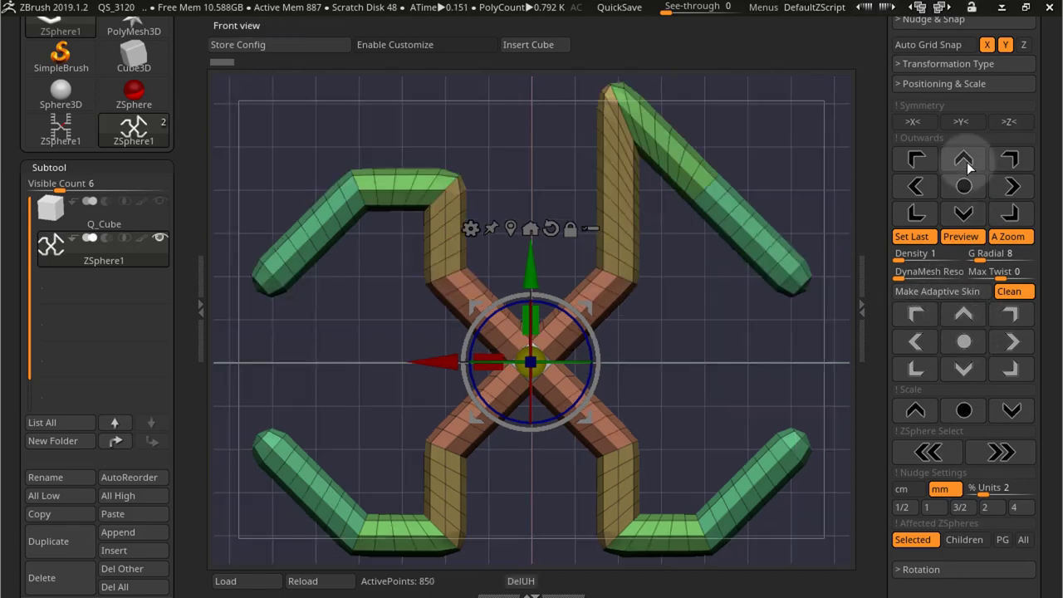
left_click(965, 214)
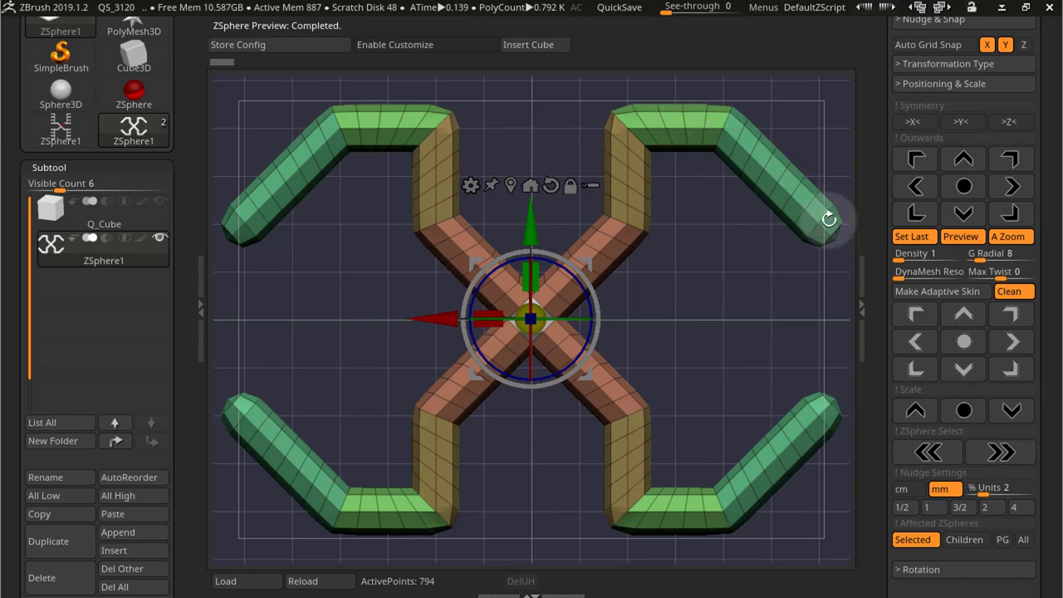
In preview, nudge the upper-right arm's end ZSphere up and extend it with ZSpheres to the right, down, diagonally down-left and left.
left_click(966, 161)
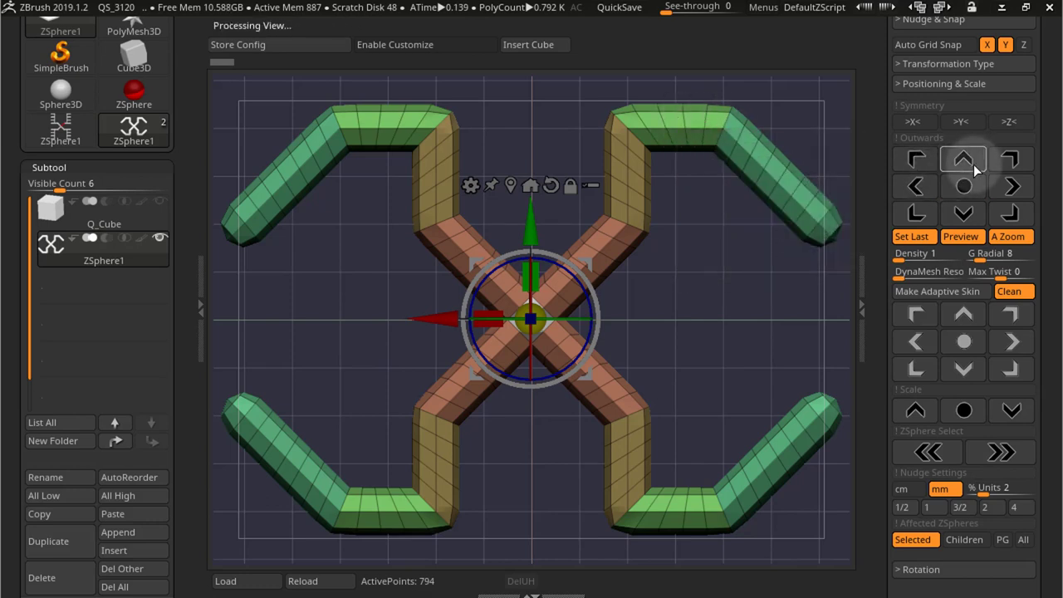
left_click(1013, 346)
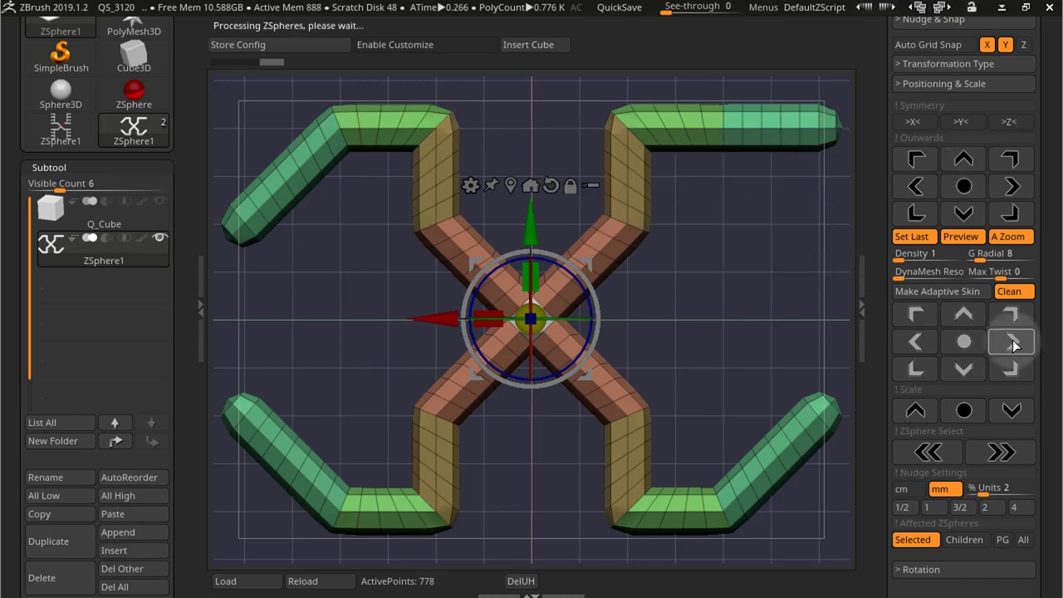
left_click(973, 371)
left_click(915, 369)
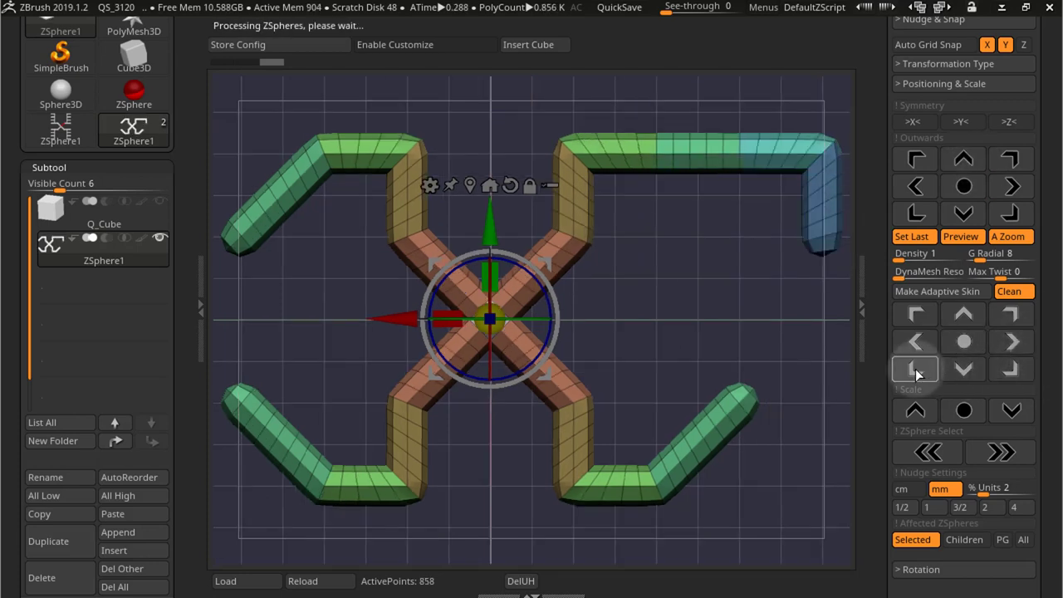
left_click(915, 342)
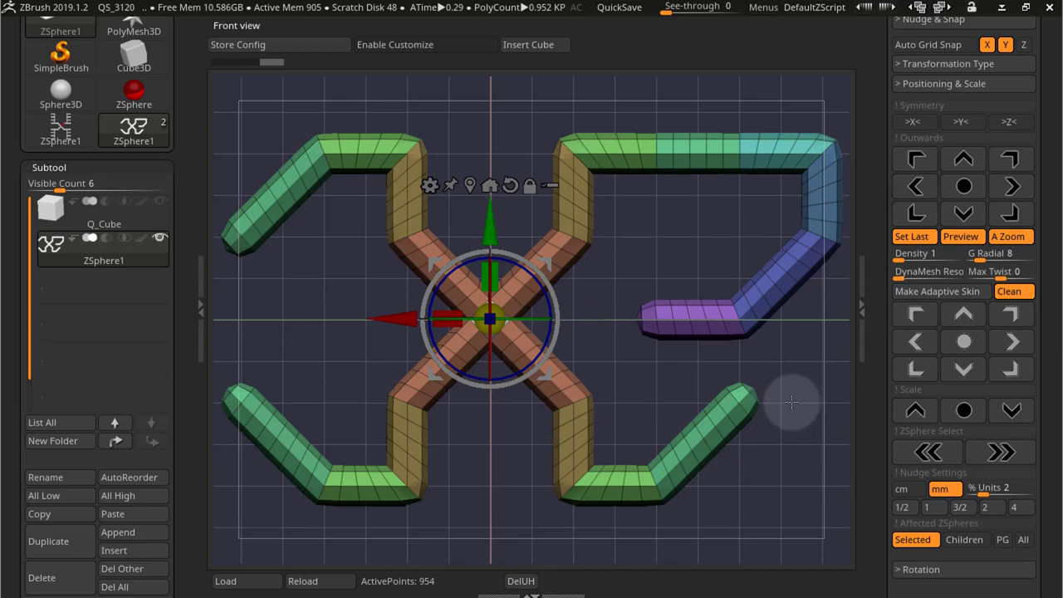
Turn off the preview and remove every ZSphere except the root, with the affected ZSpheres set to All.
key("a")
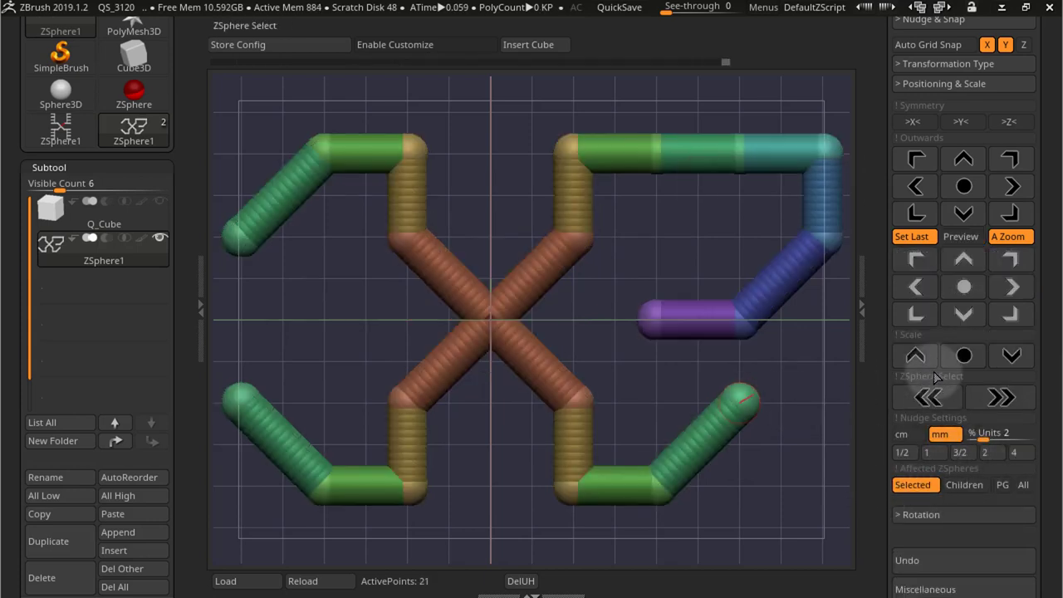
left_click(1022, 485)
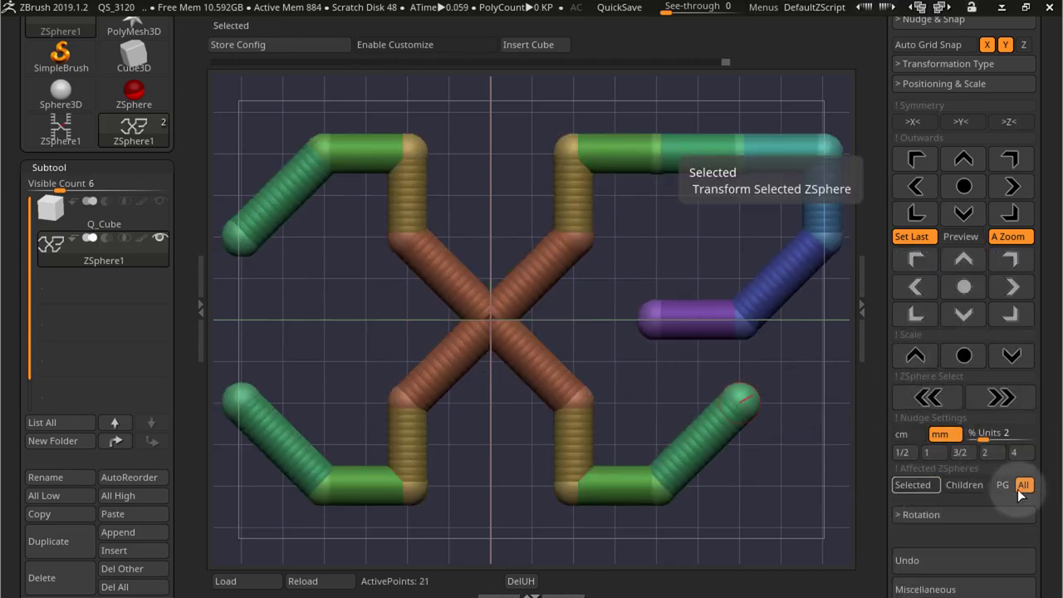
left_click(967, 287)
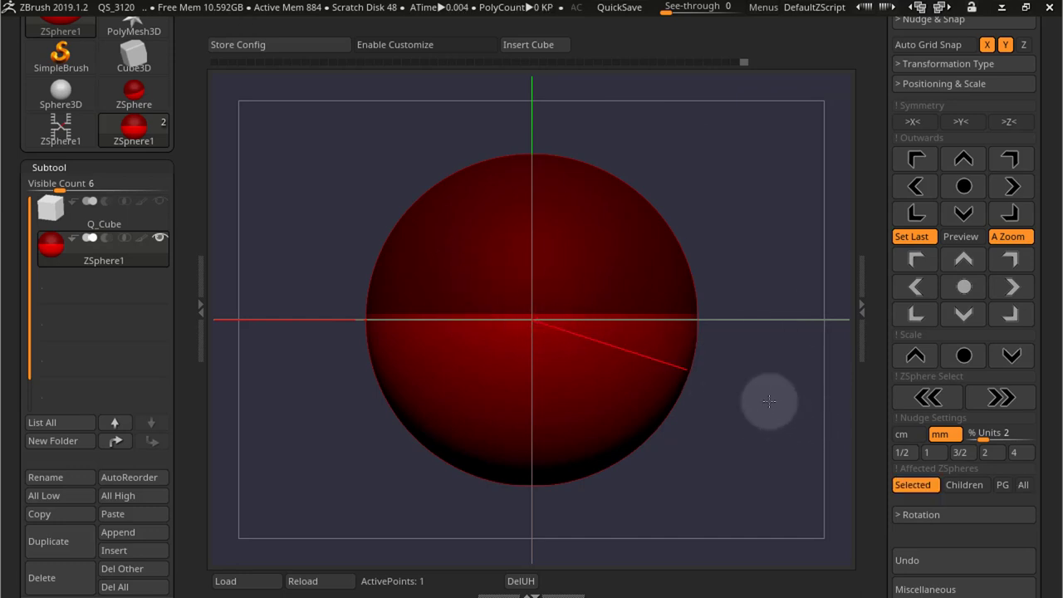
Activate radial symmetry about the Y axis with a radial count of 8.
left_click_drag(172, 121, 178, 303)
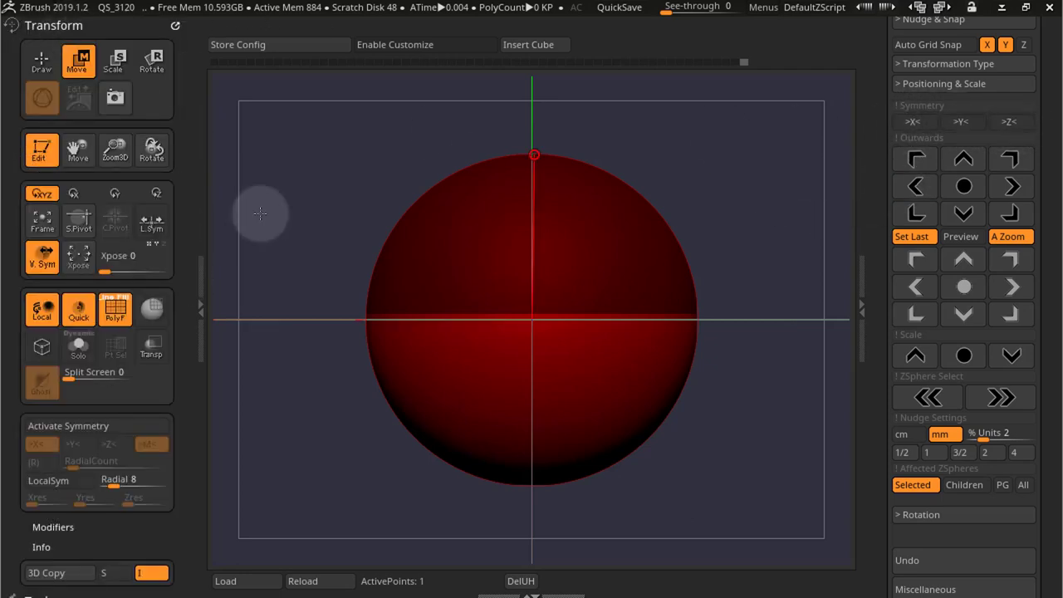
left_click(94, 427)
left_click(43, 463)
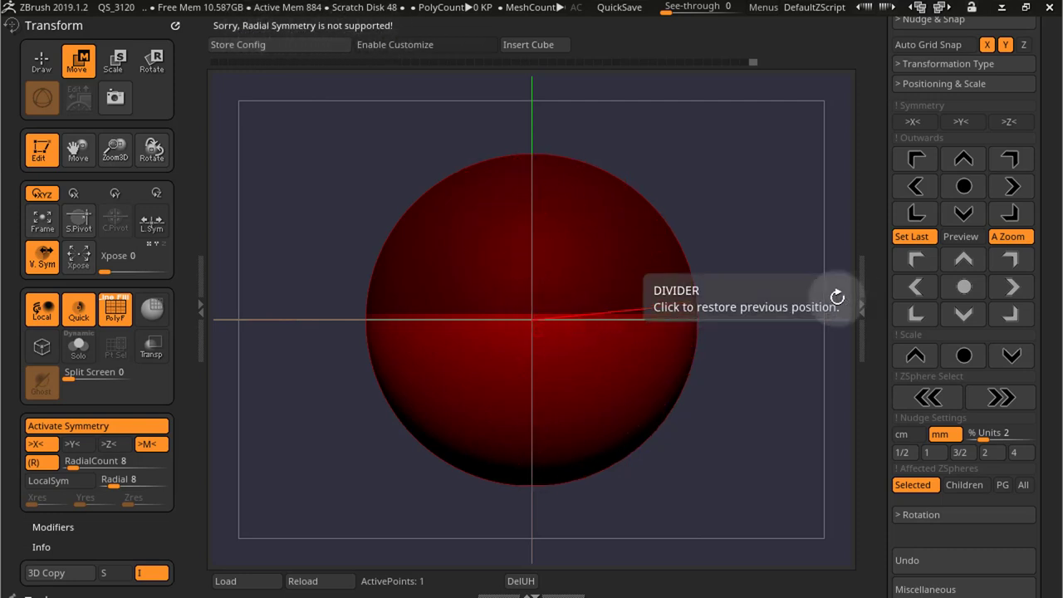
left_click(67, 449)
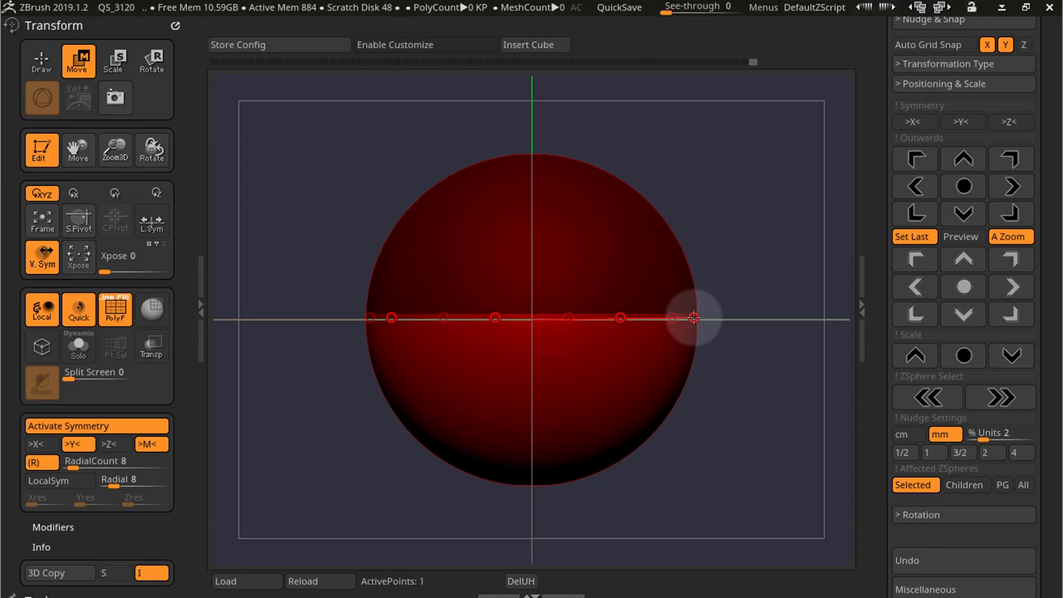
Draw eight radially symmetric ZSpheres around the root's equator and pull them outward.
left_click_drag(693, 318, 734, 316)
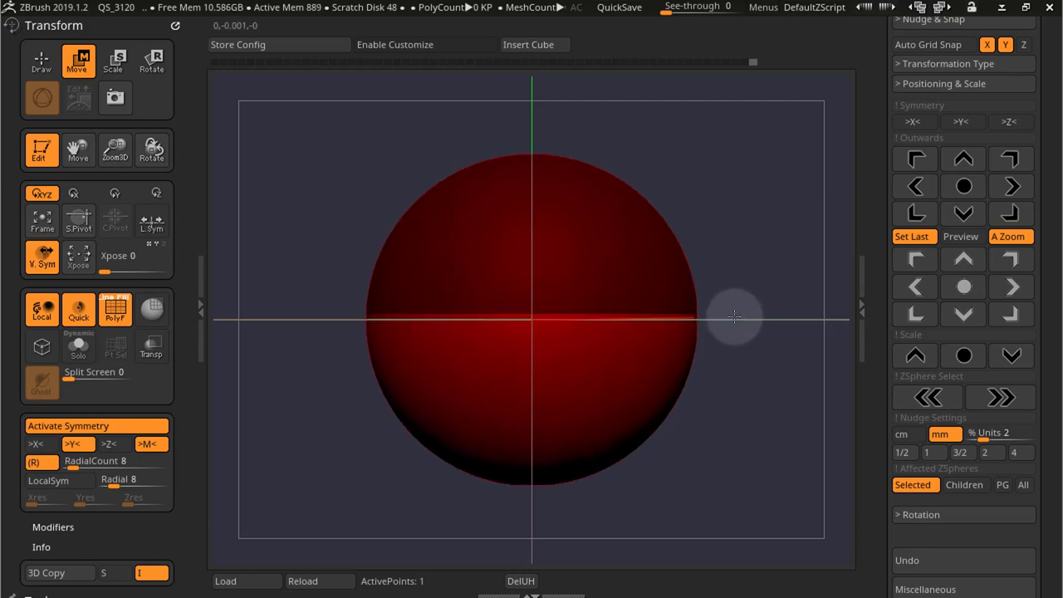
key("q")
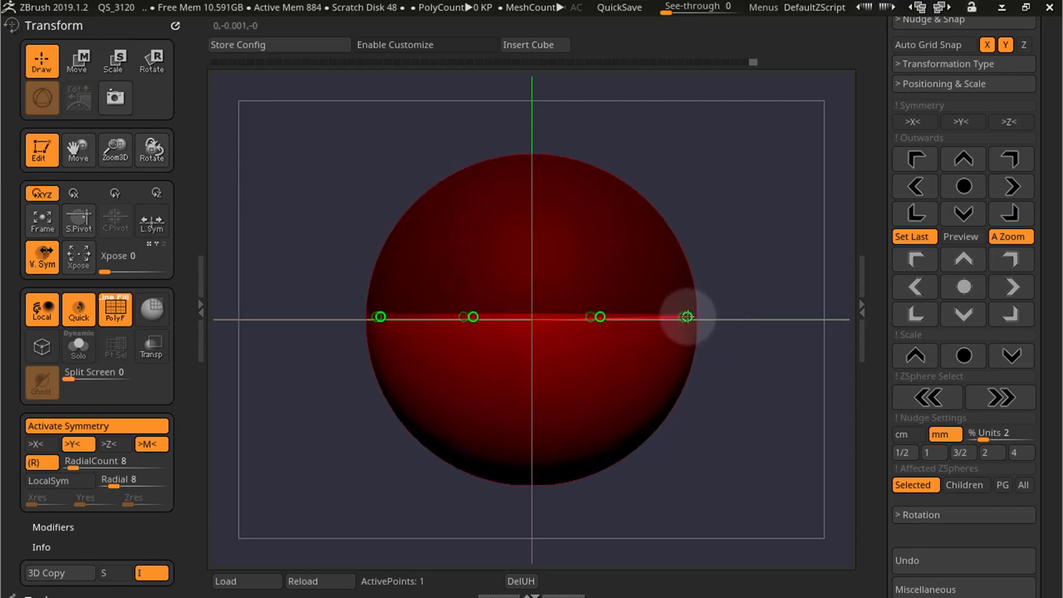
left_click_drag(691, 315, 886, 319)
key("w")
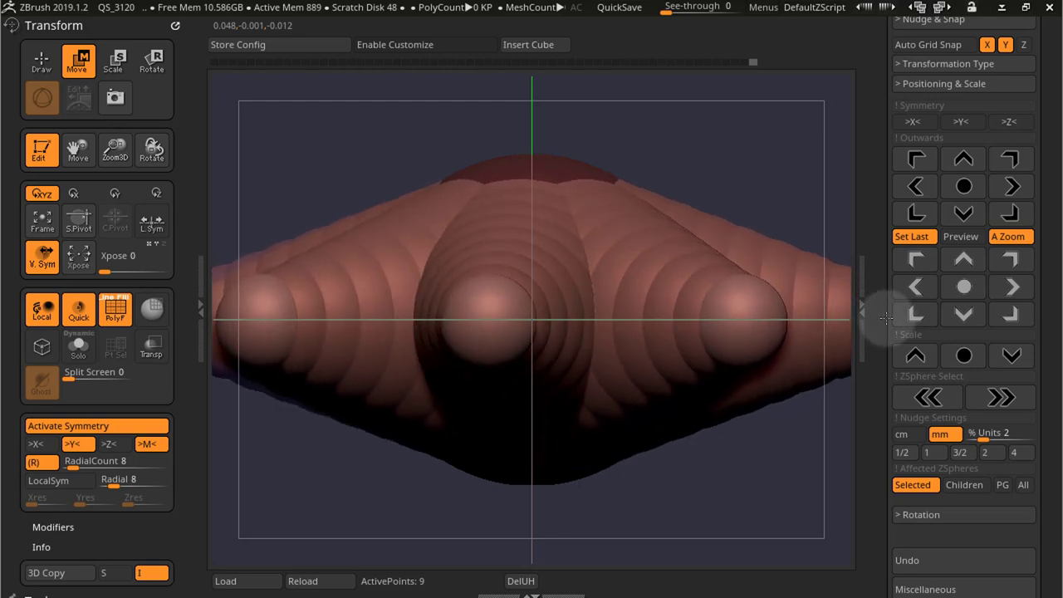
Turn off symmetry and add a ZSphere above each of the eight outer ZSpheres at once, with the affected ZSpheres set to PG.
left_click(36, 462)
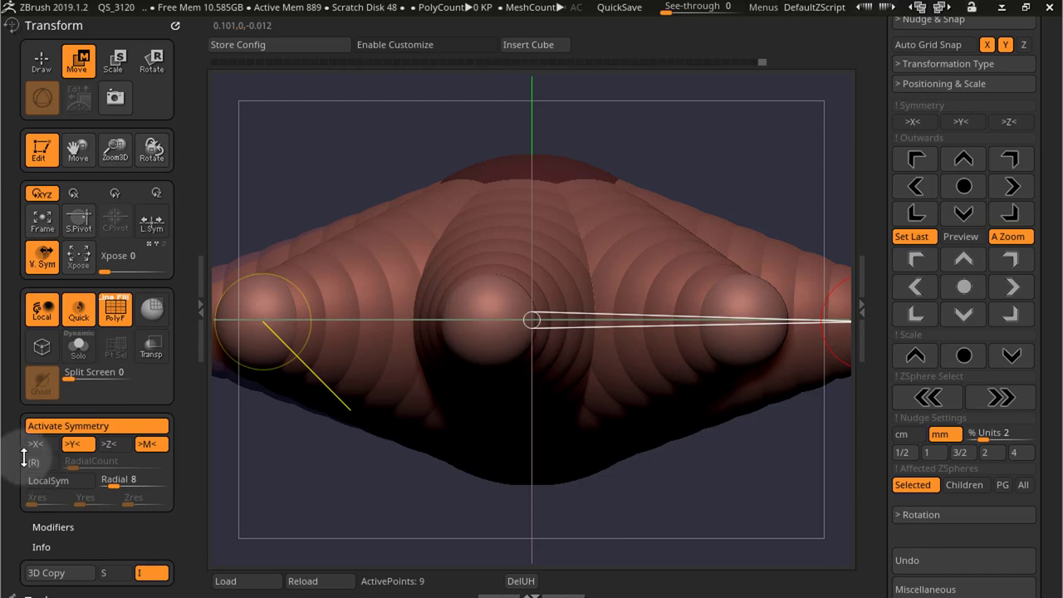
left_click(75, 425)
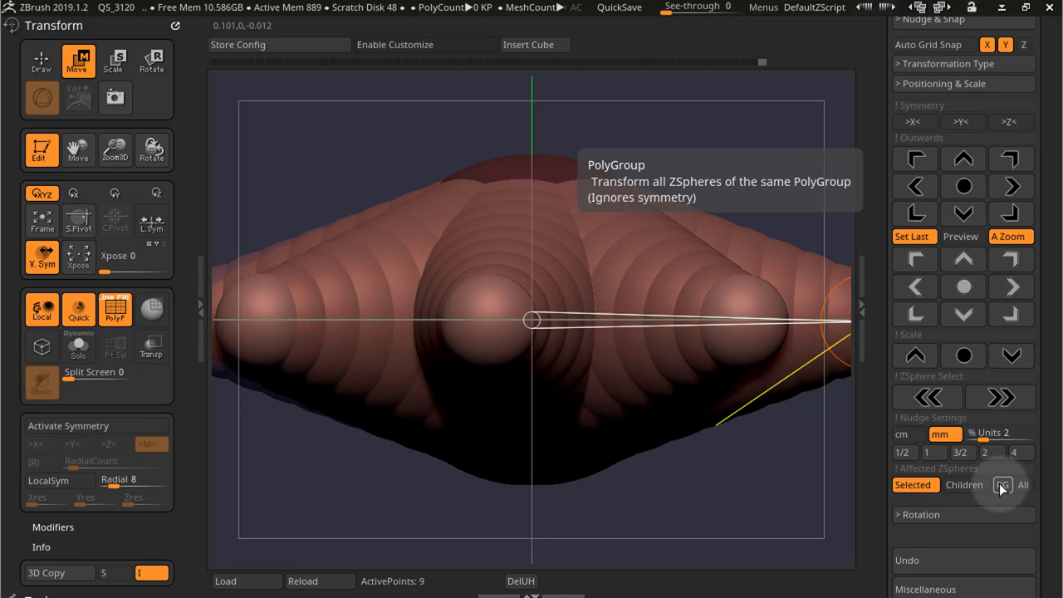
left_click(745, 301)
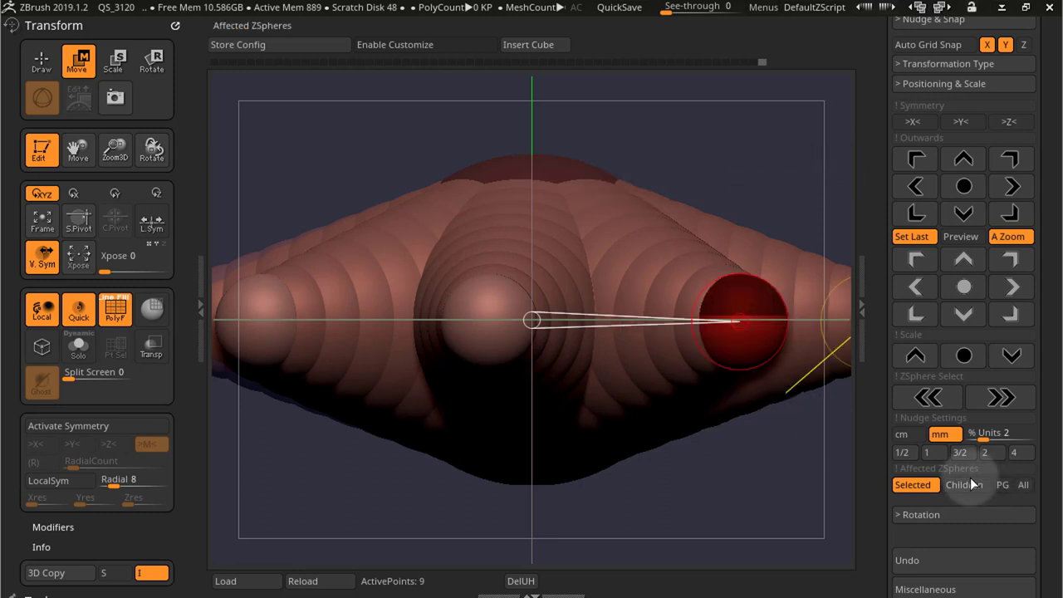
left_click(1003, 488)
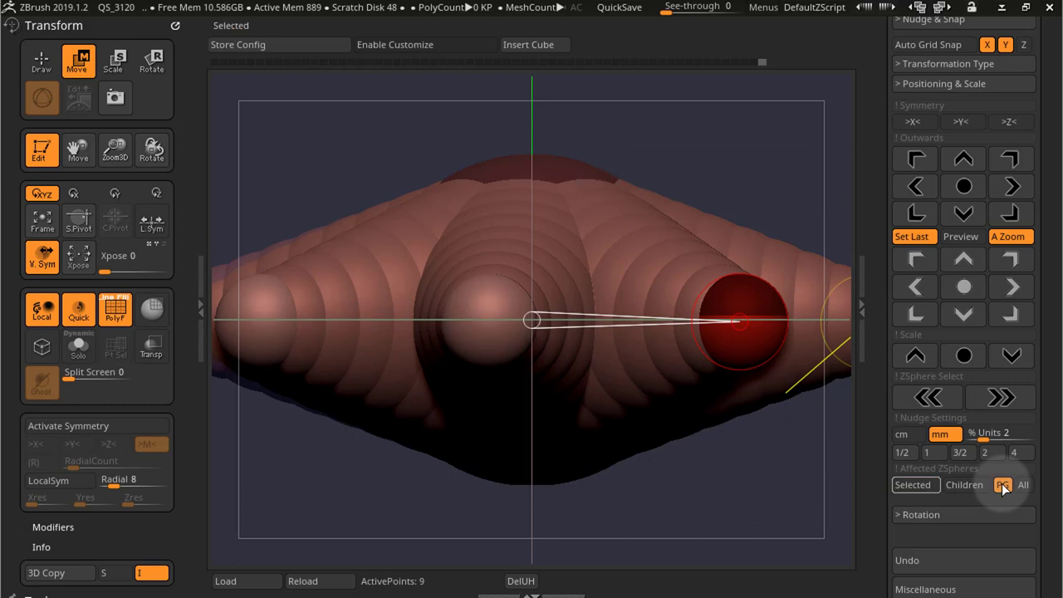
left_click(971, 264)
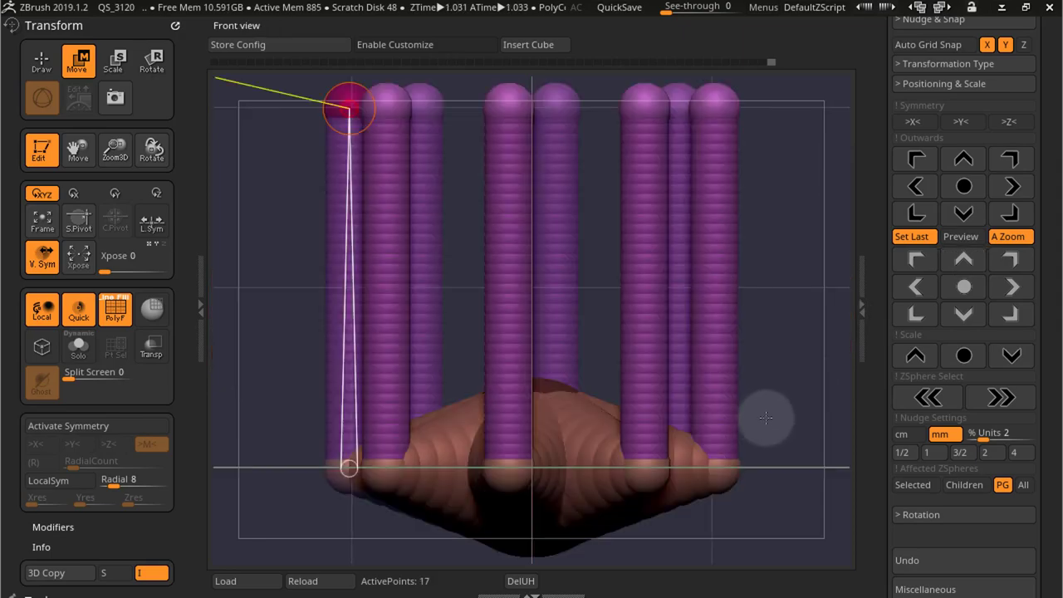
mouse_move(772, 368)
left_mouse_down()
mouse_move(728, 411)
mouse_move(739, 439)
mouse_move(771, 440)
mouse_move(775, 455)
mouse_move(776, 350)
left_mouse_up()
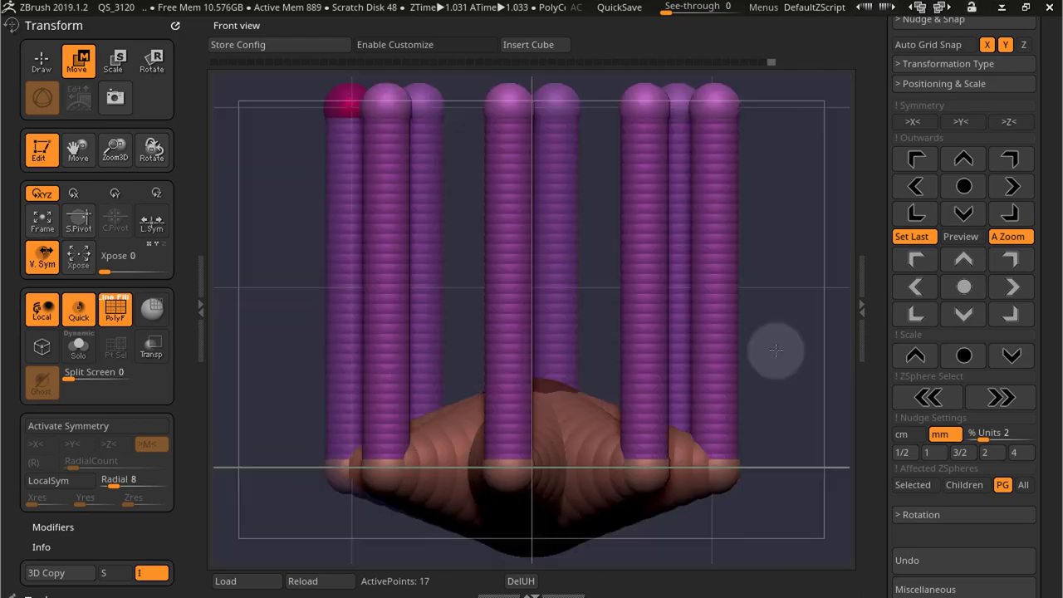